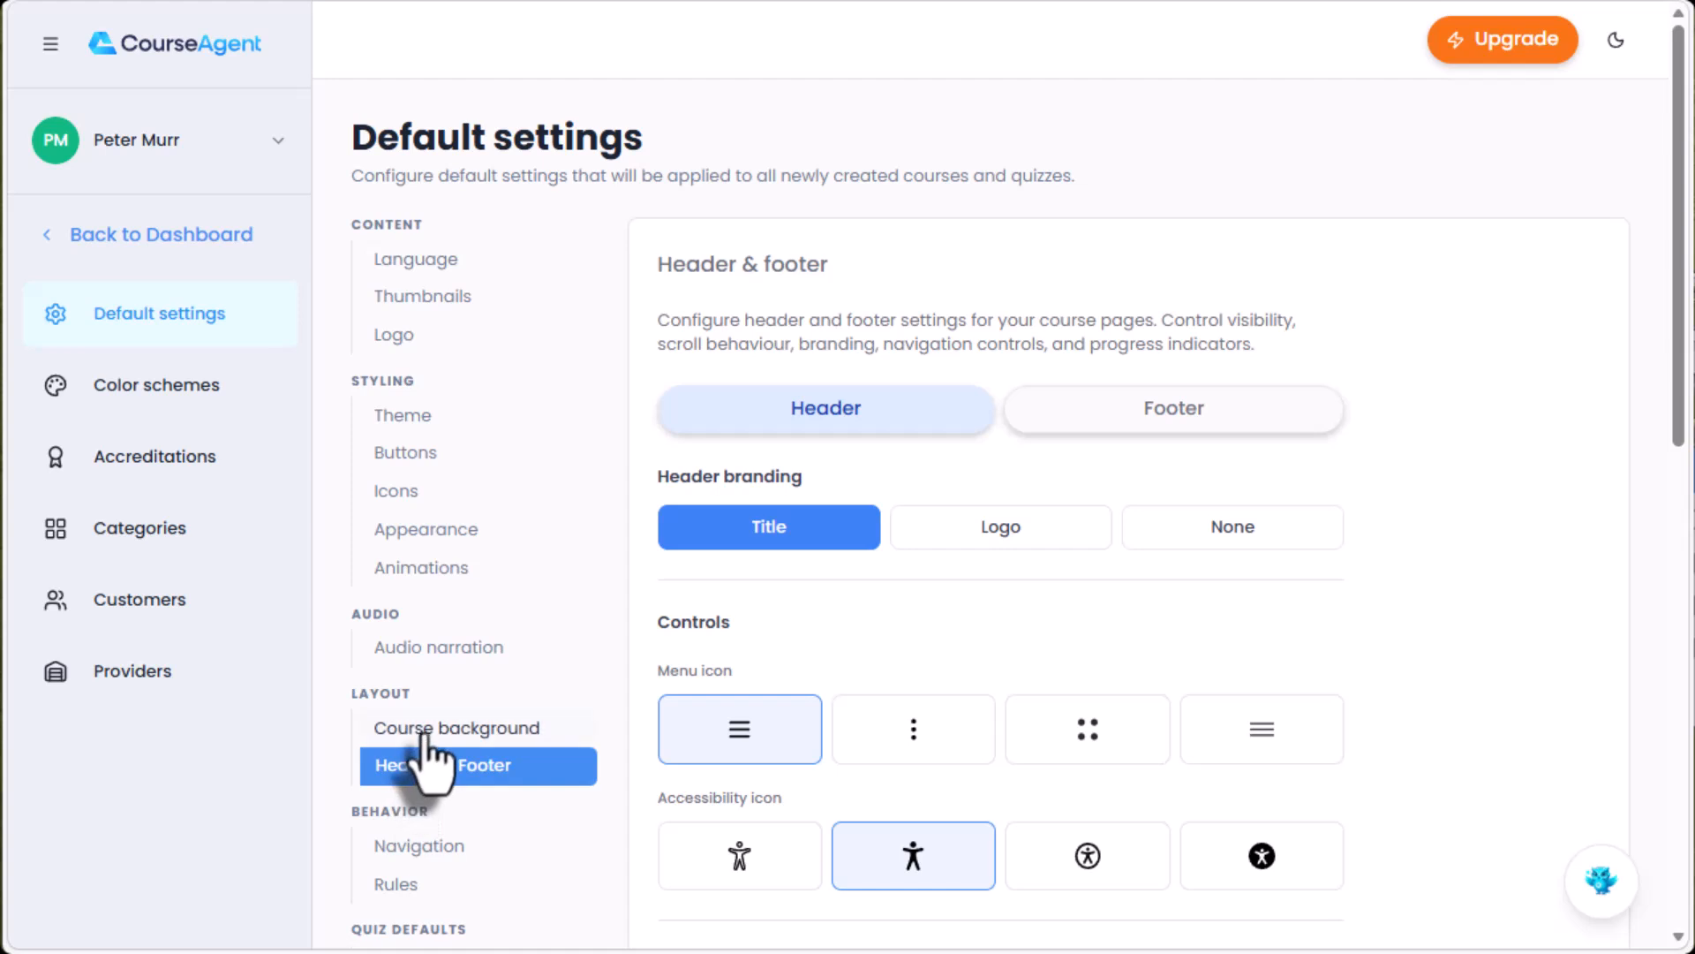
Review the default settings for course background, appearance and icons.
{"action": "left_click", "coordinate": [427, 729]}
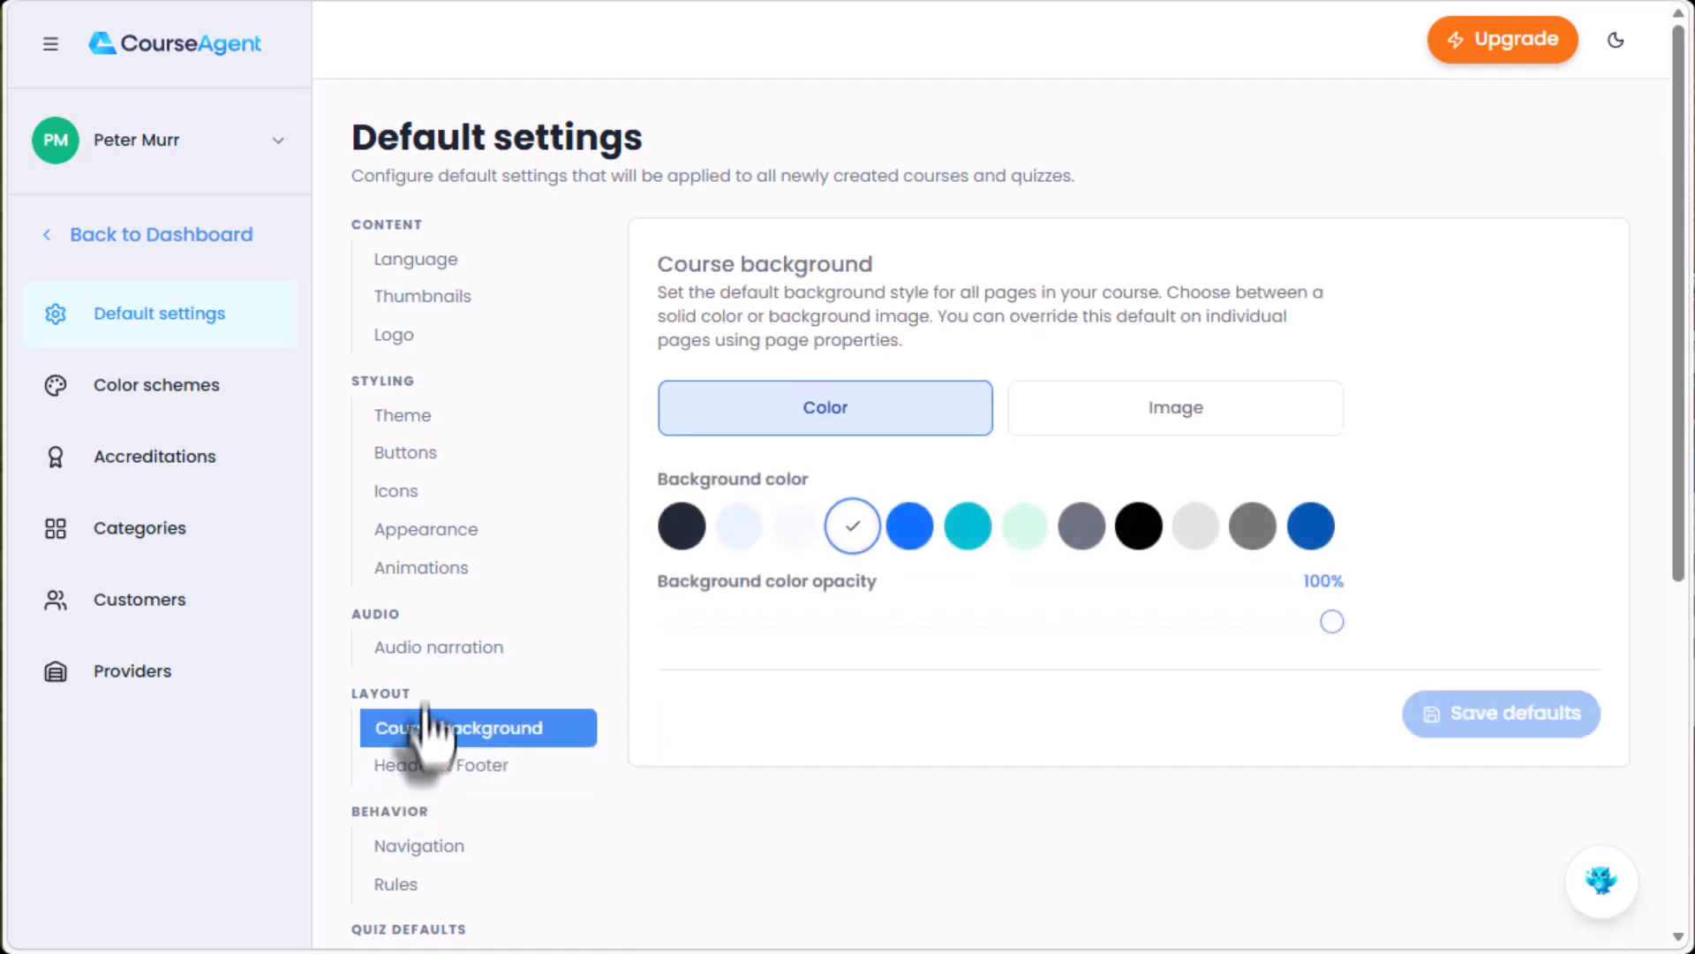
{"action": "left_click", "coordinate": [426, 535]}
{"action": "left_click", "coordinate": [412, 495]}
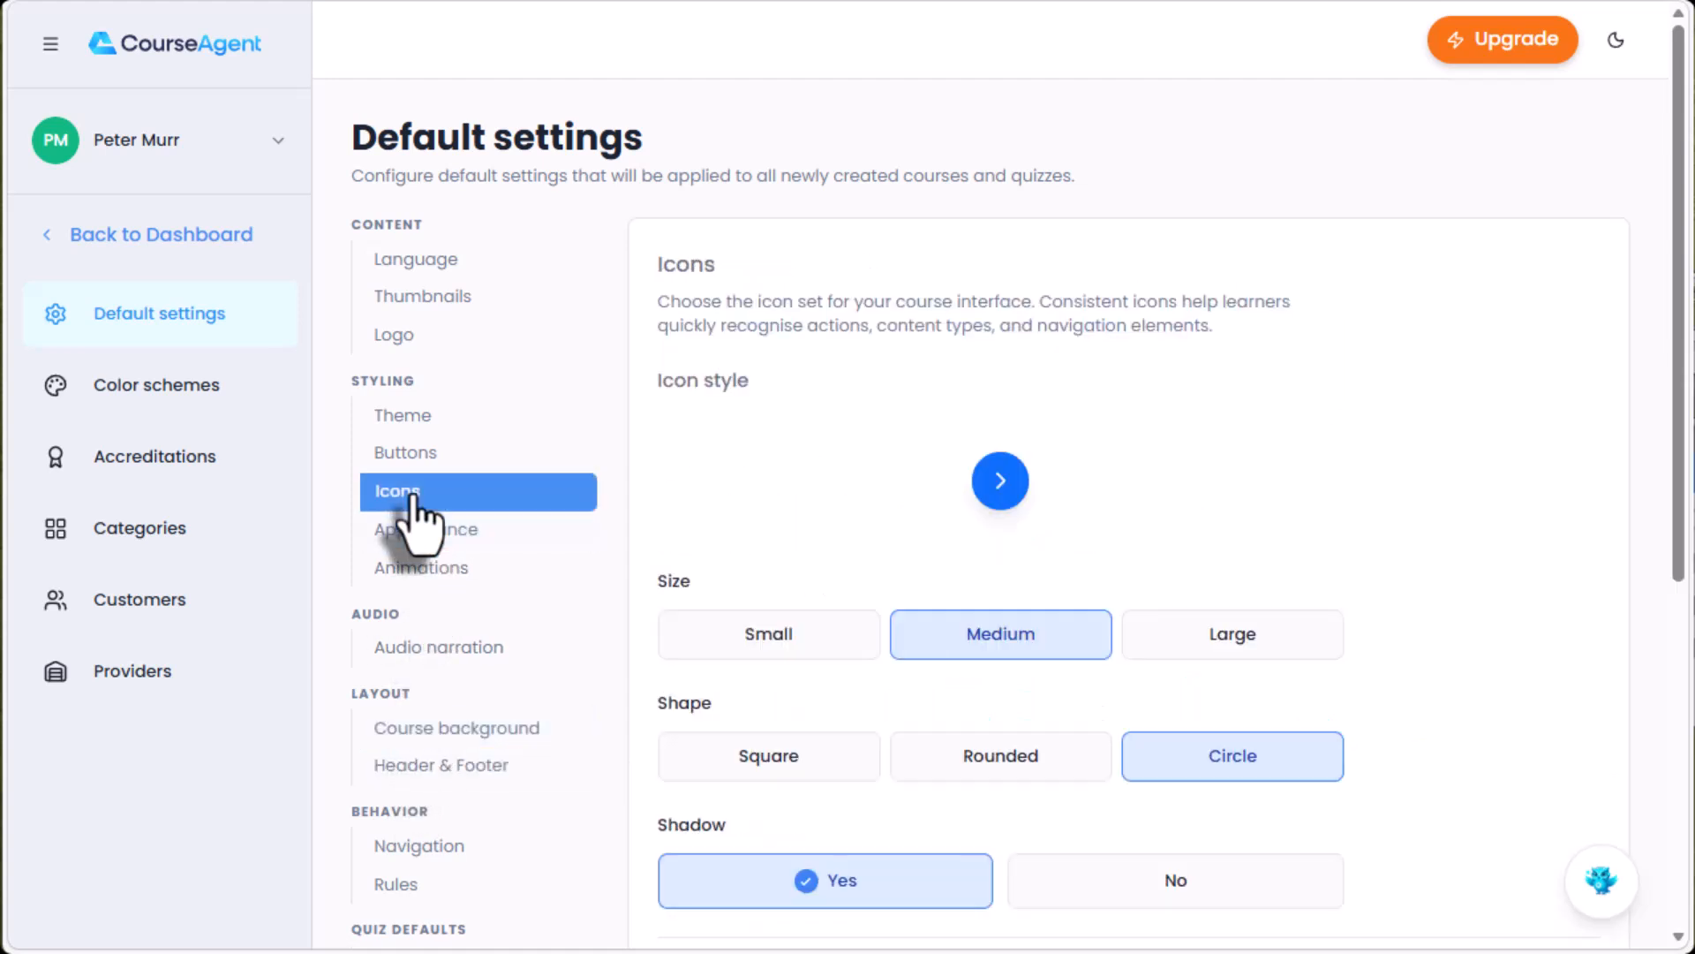
Review the color schemes and the new color scheme form, including its input, auto-generated and fixed colors.
{"action": "left_click", "coordinate": [171, 385]}
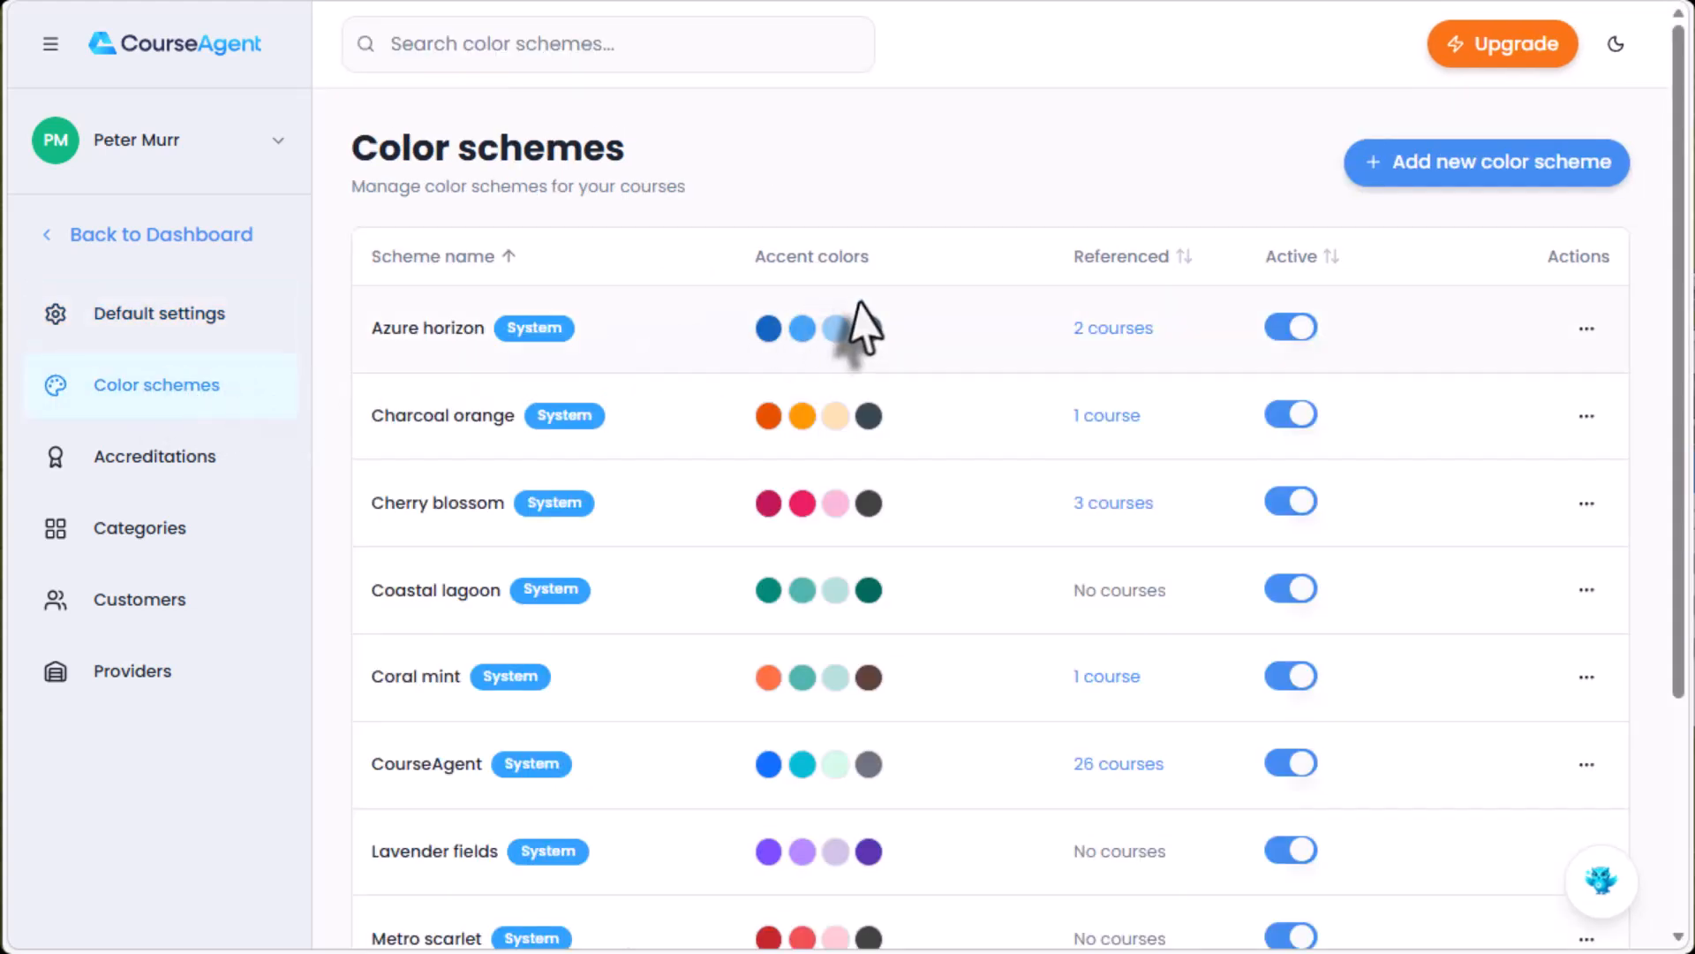
{"action": "left_click", "coordinate": [1492, 168]}
{"action": "scroll", "coordinate": [900, 477], "scroll_direction": "down", "scroll_amount": 5}
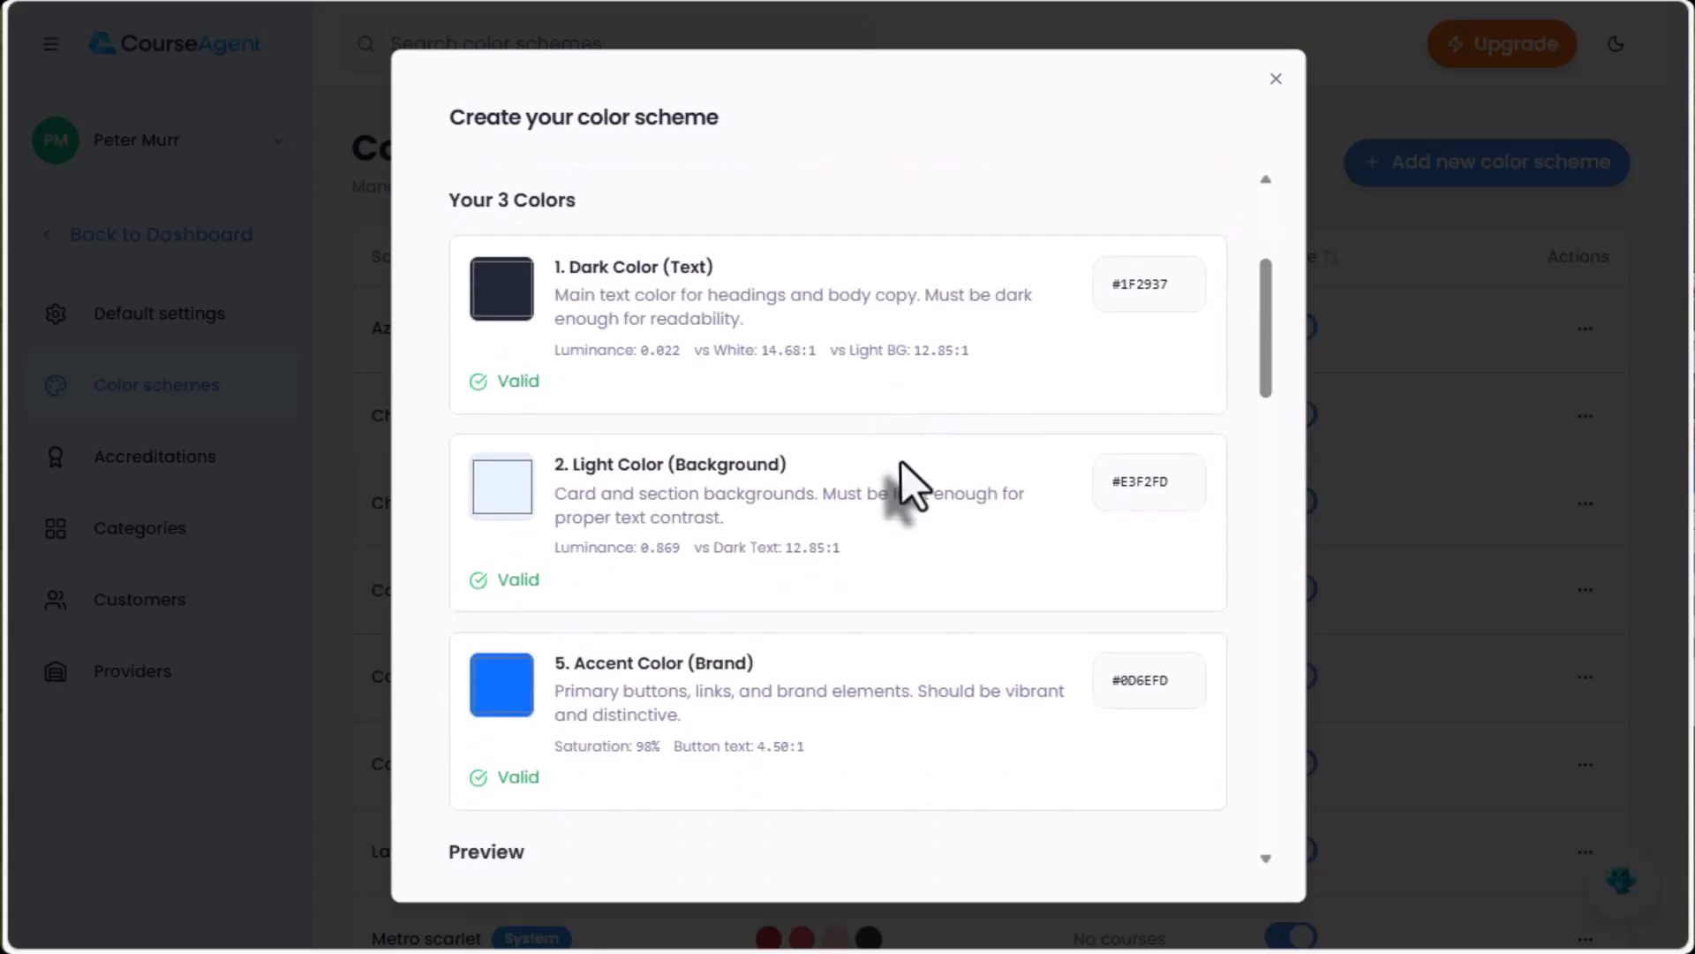
{"action": "scroll", "coordinate": [899, 465], "scroll_direction": "down", "scroll_amount": 8}
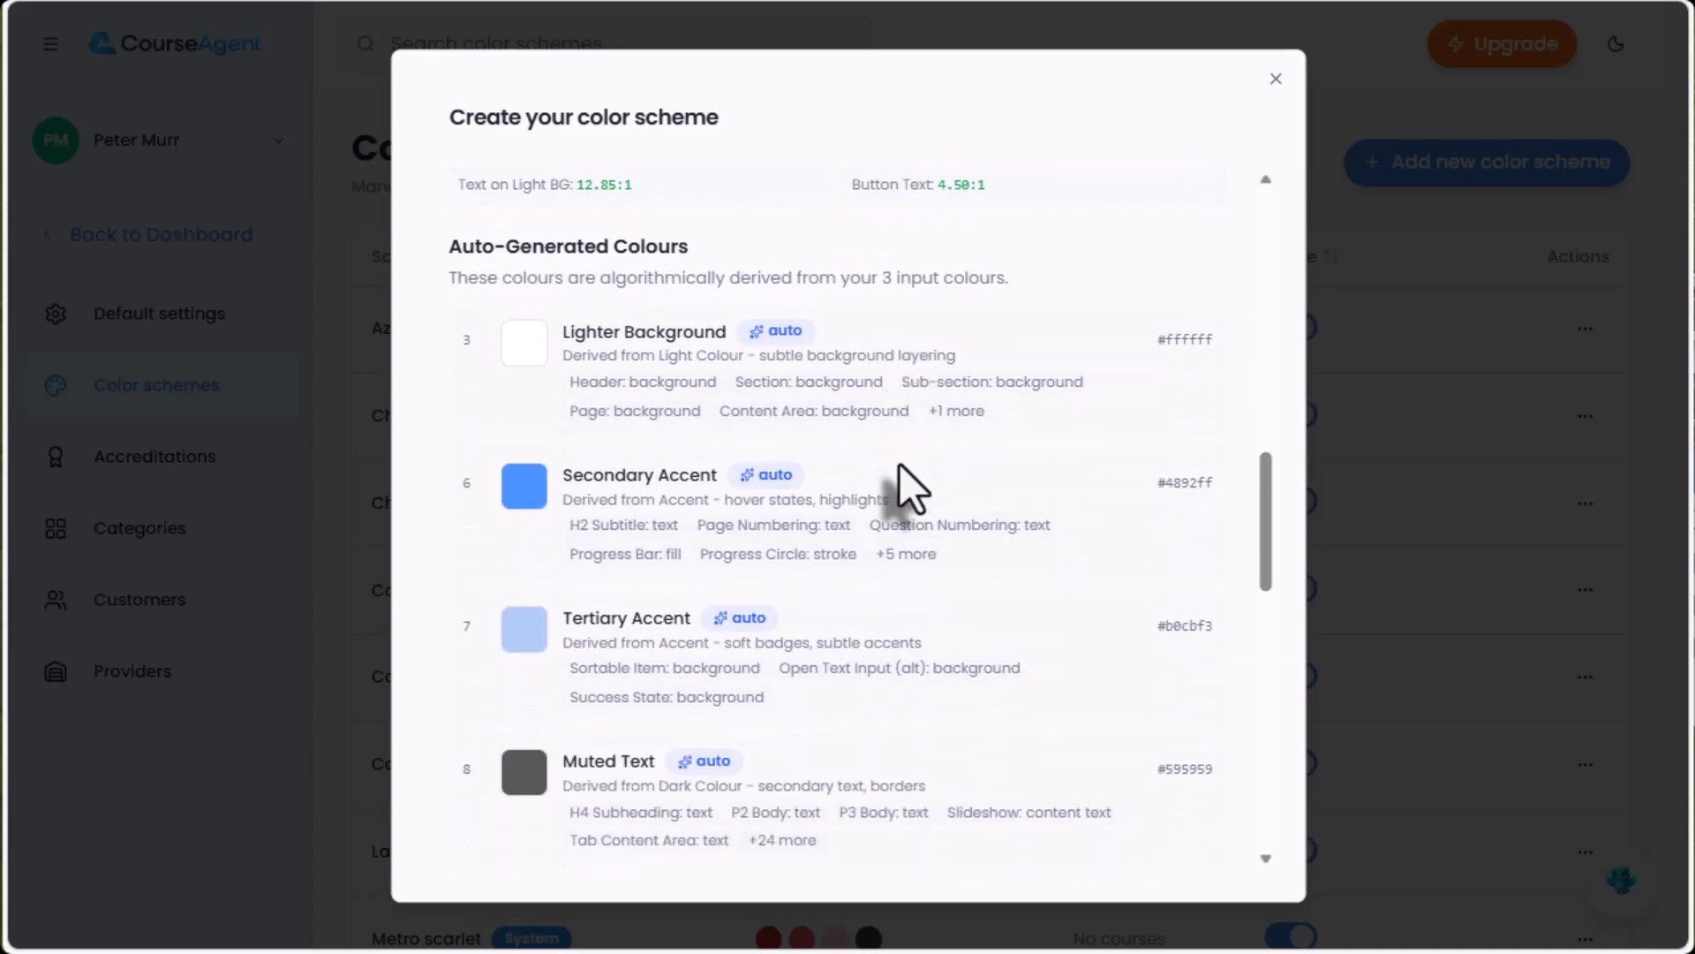
{"action": "scroll", "coordinate": [899, 463], "scroll_direction": "down", "scroll_amount": 2}
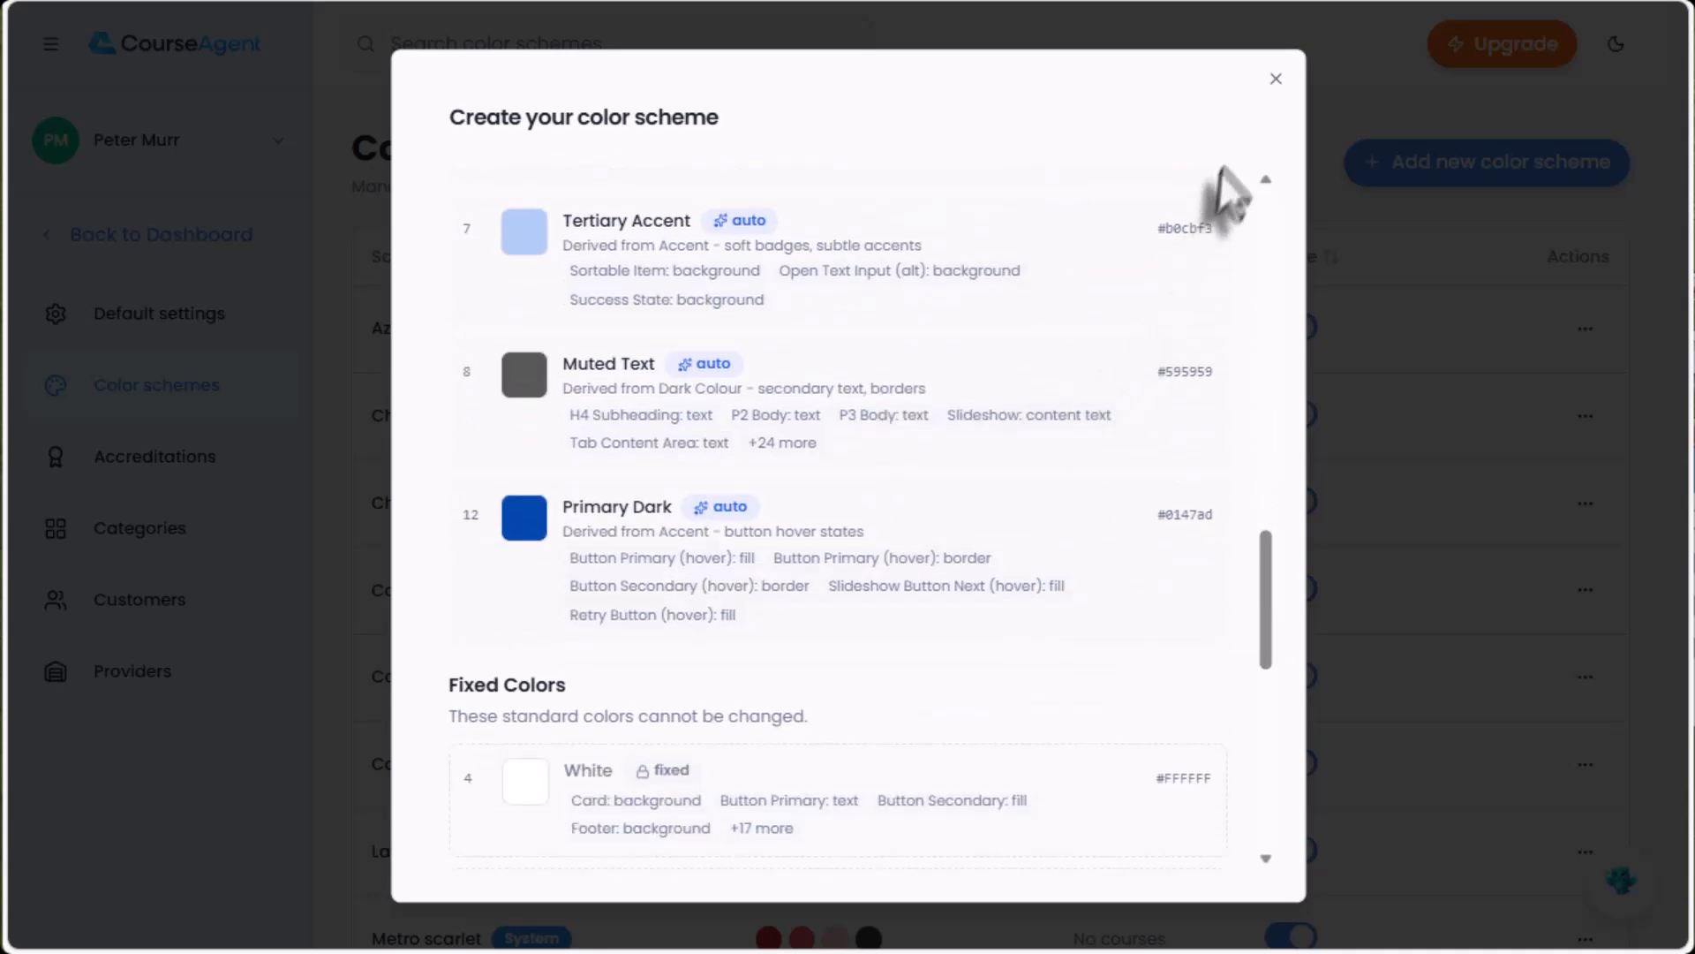
{"action": "left_click", "coordinate": [1275, 79]}
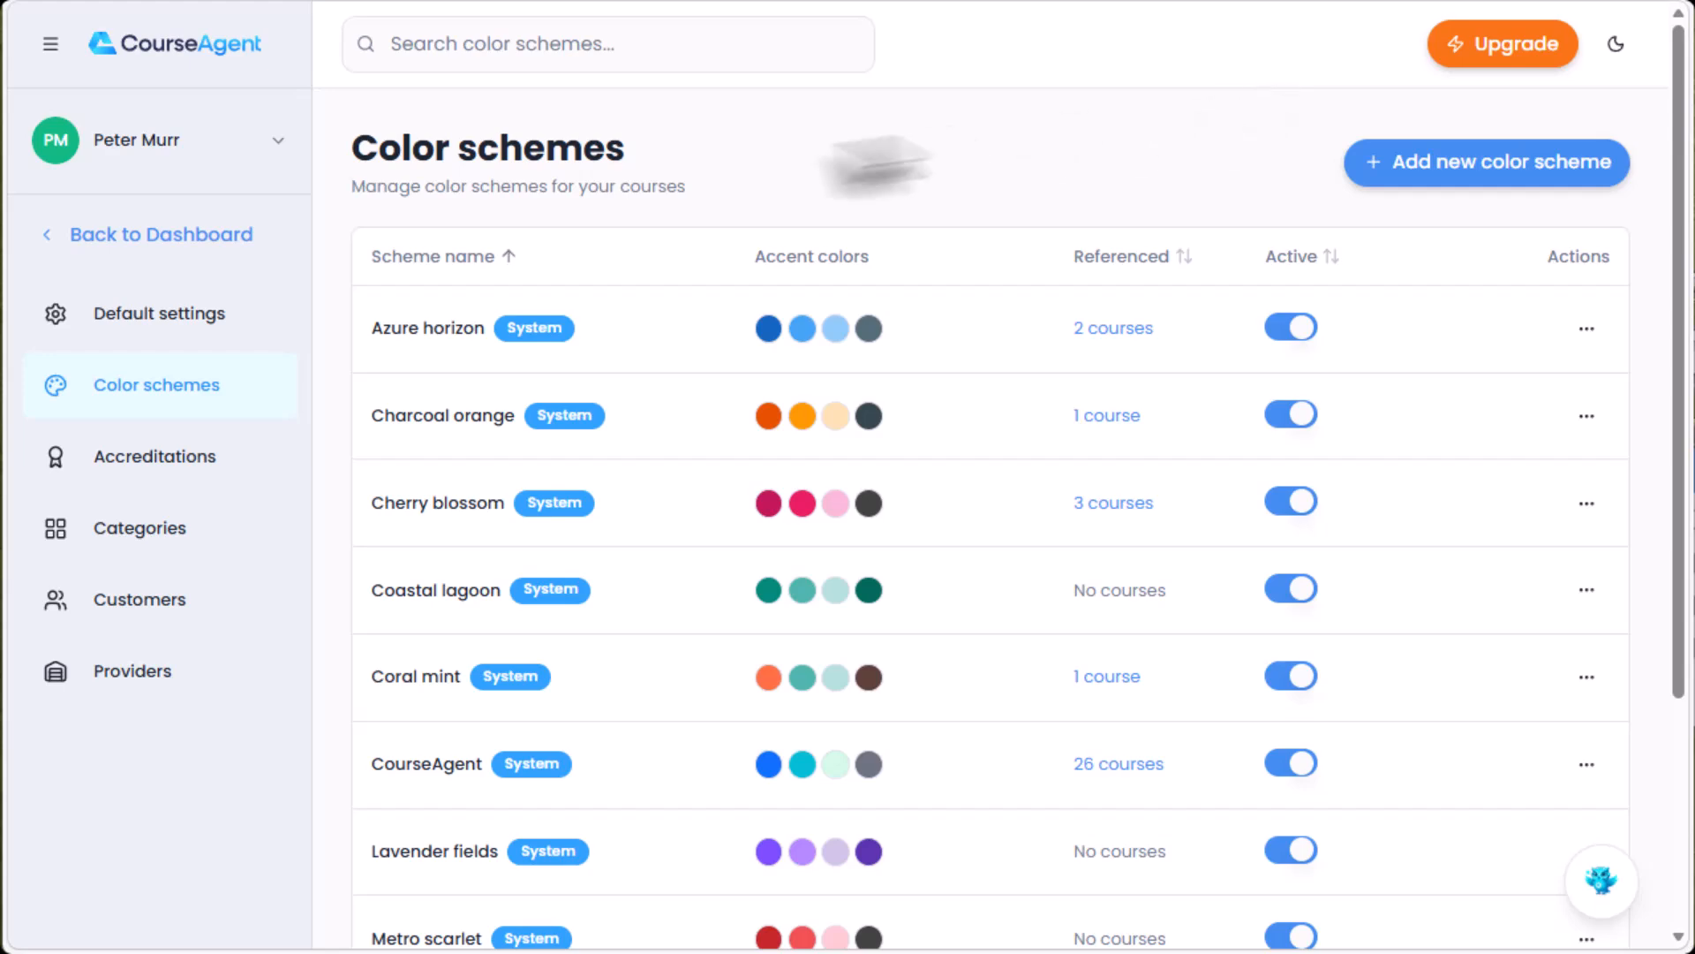
Create a blank-canvas course titled "My course" in the Charity and Compliance & Safety categories.
{"action": "left_click", "coordinate": [220, 247]}
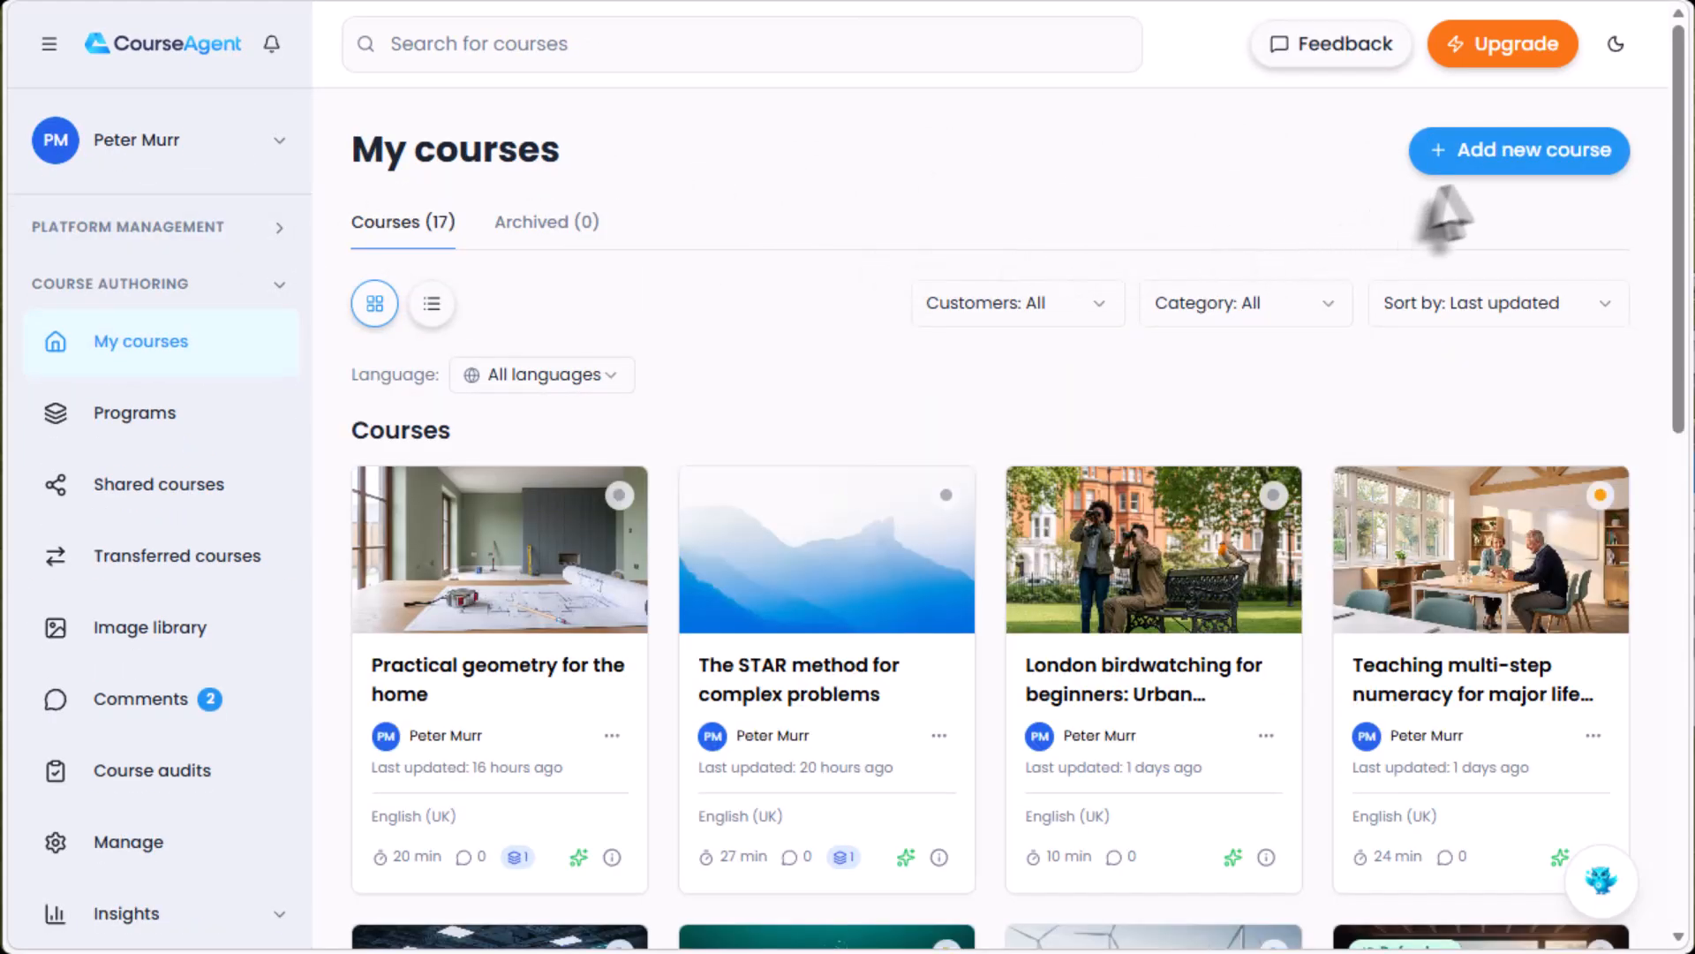
{"action": "left_click", "coordinate": [1512, 159]}
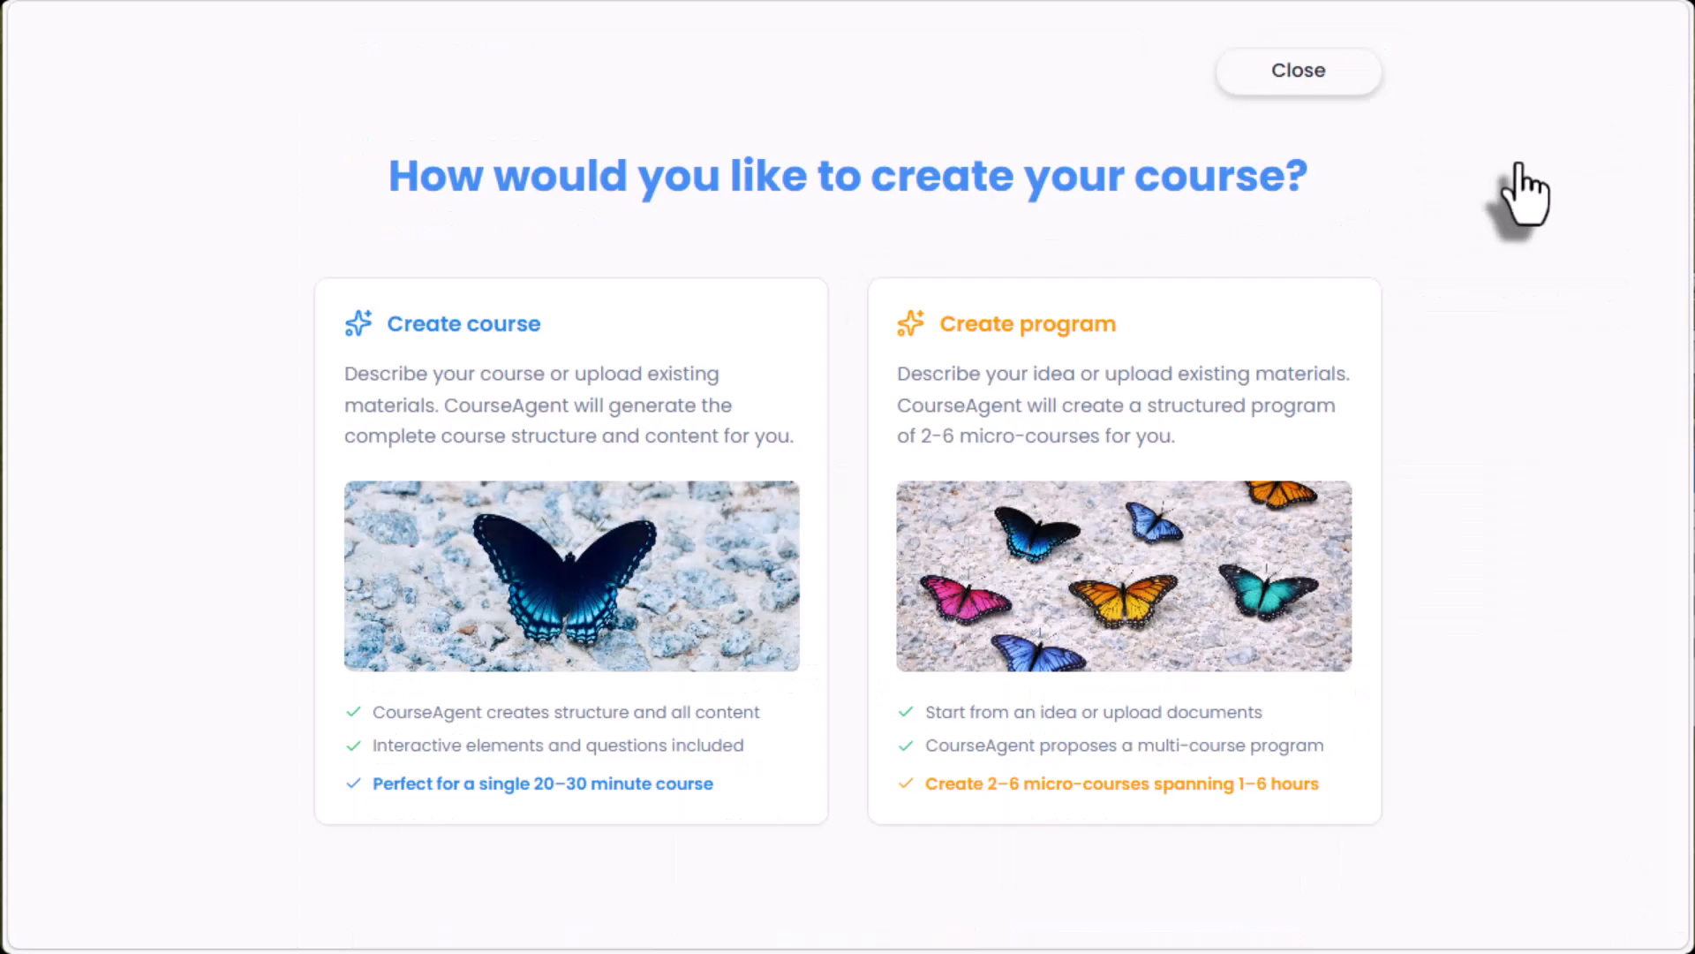
{"action": "left_click", "coordinate": [560, 542]}
{"action": "left_click", "coordinate": [1204, 629]}
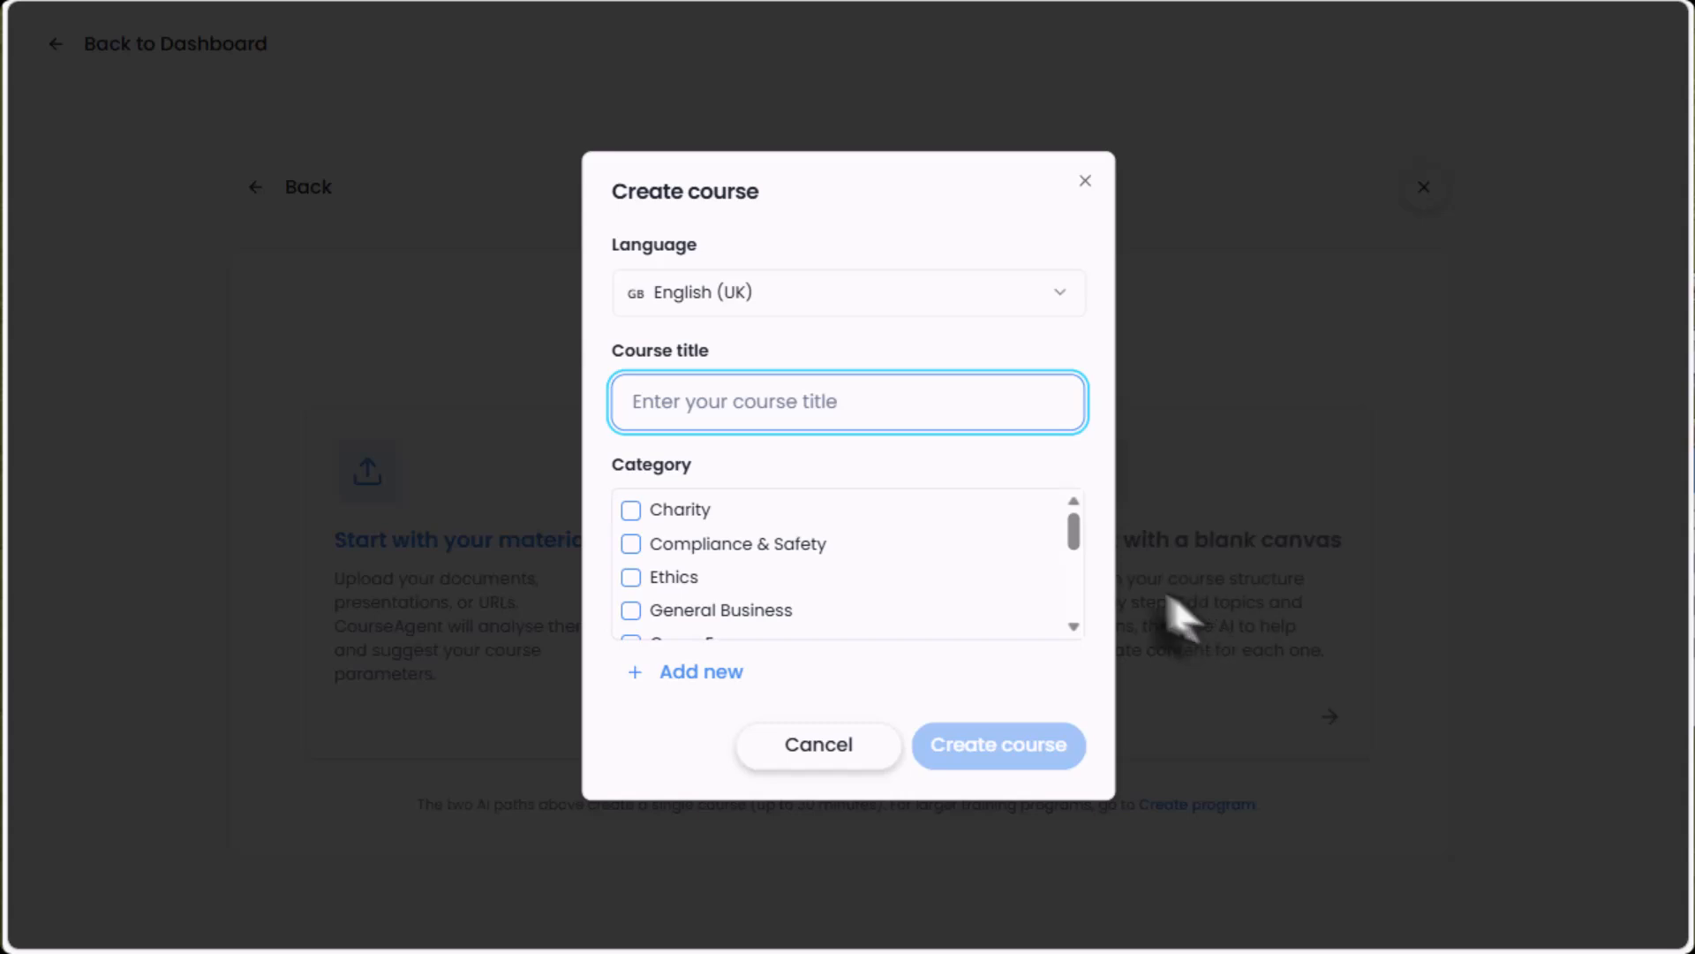
{"action": "type", "text": "M"}
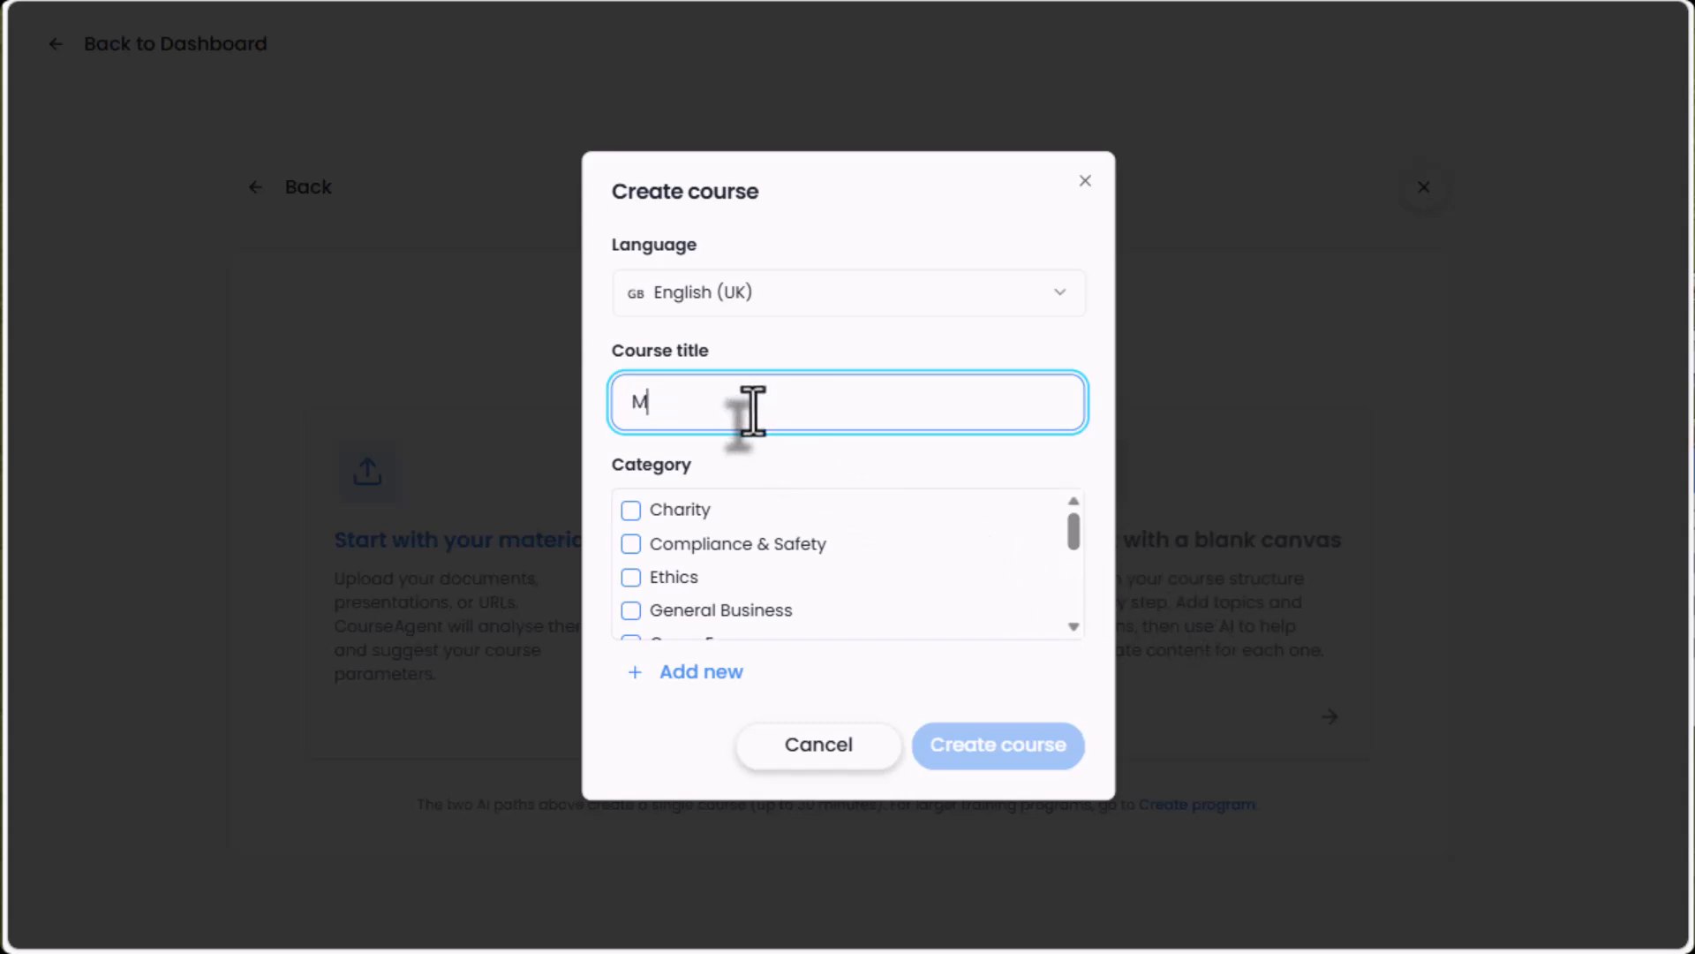
{"action": "type", "text": "y course"}
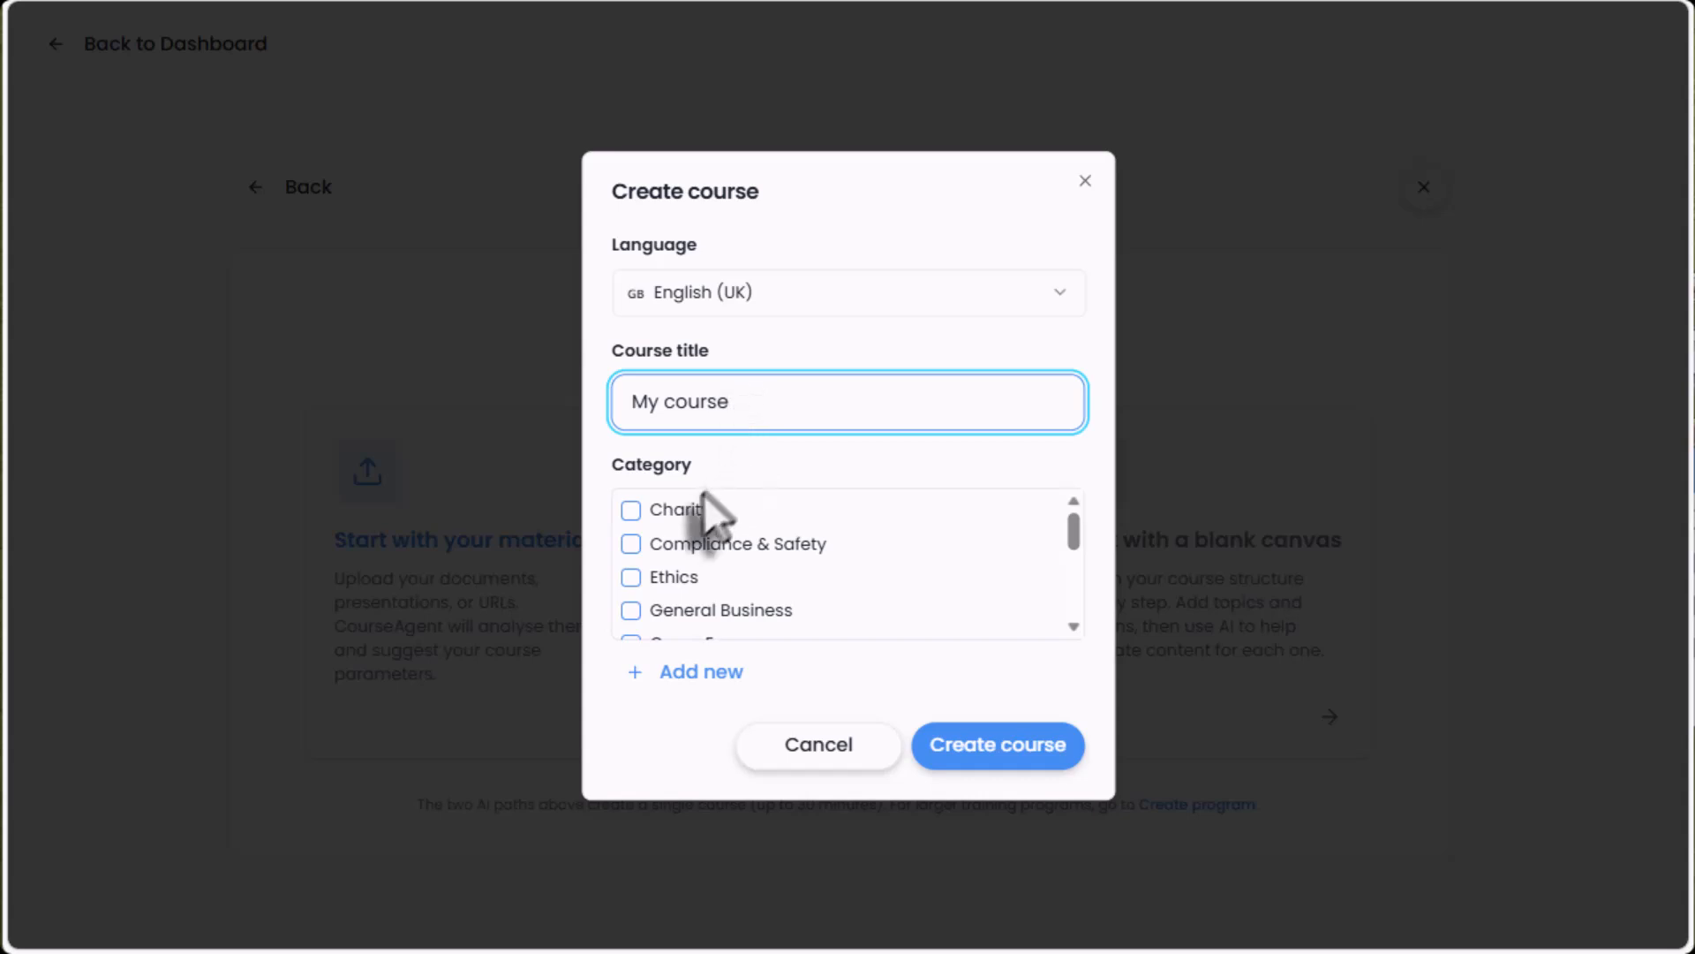
{"action": "left_click", "coordinate": [677, 523]}
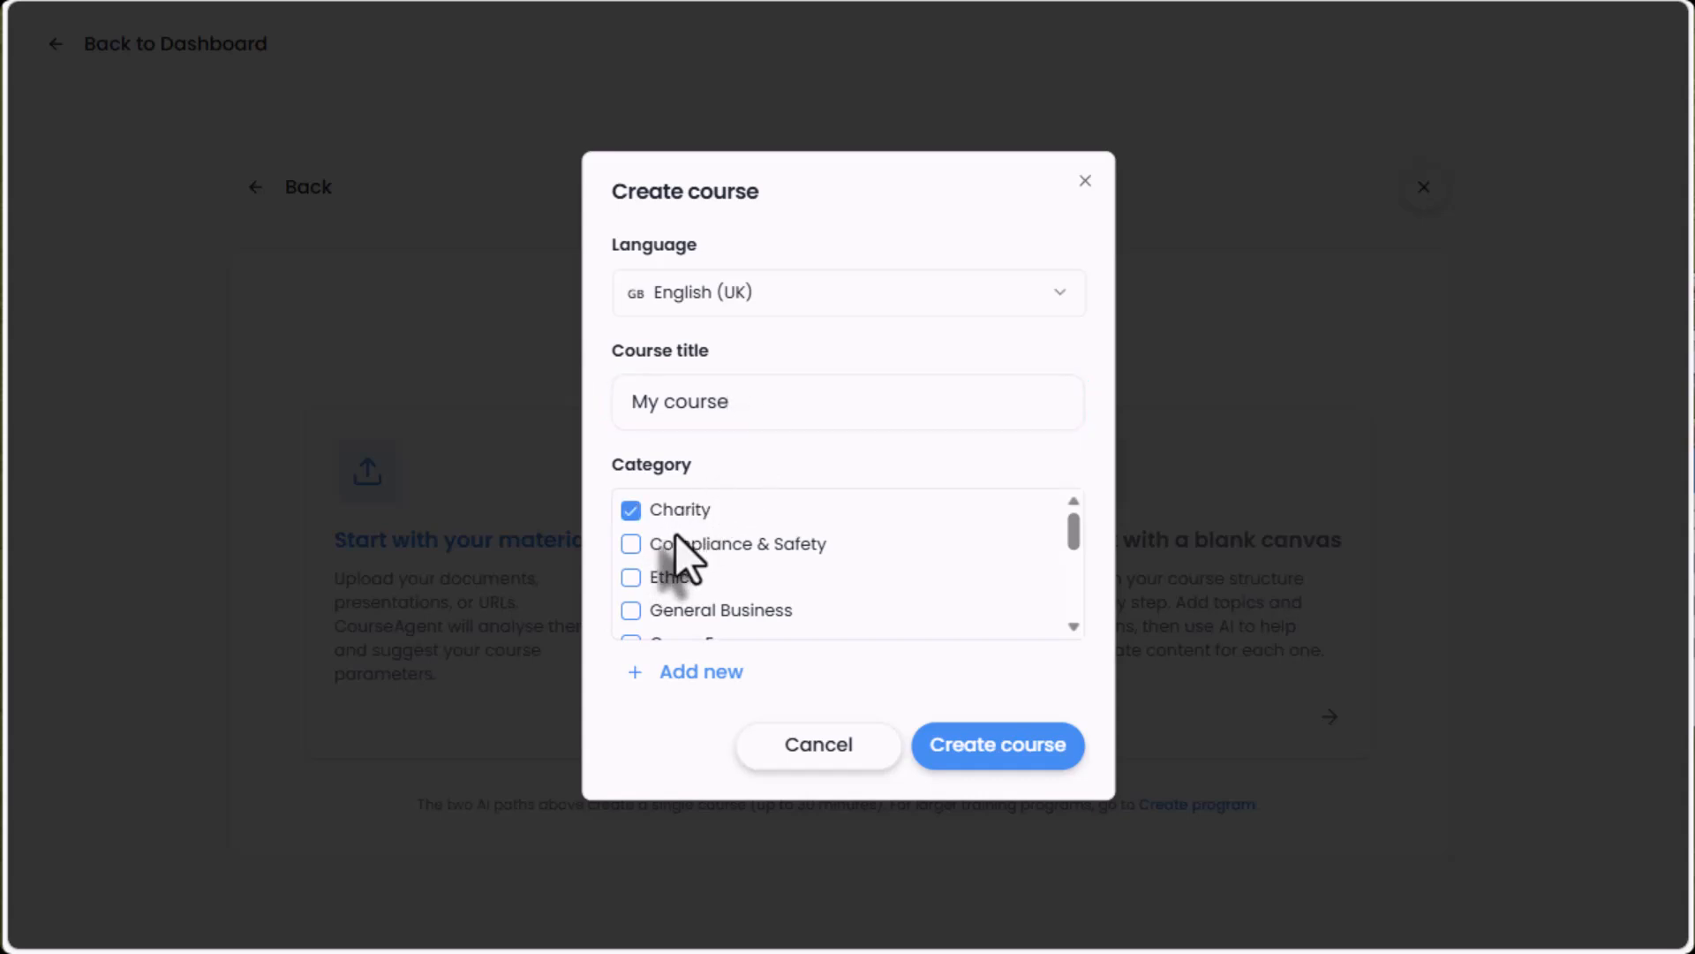
{"action": "left_click", "coordinate": [676, 547]}
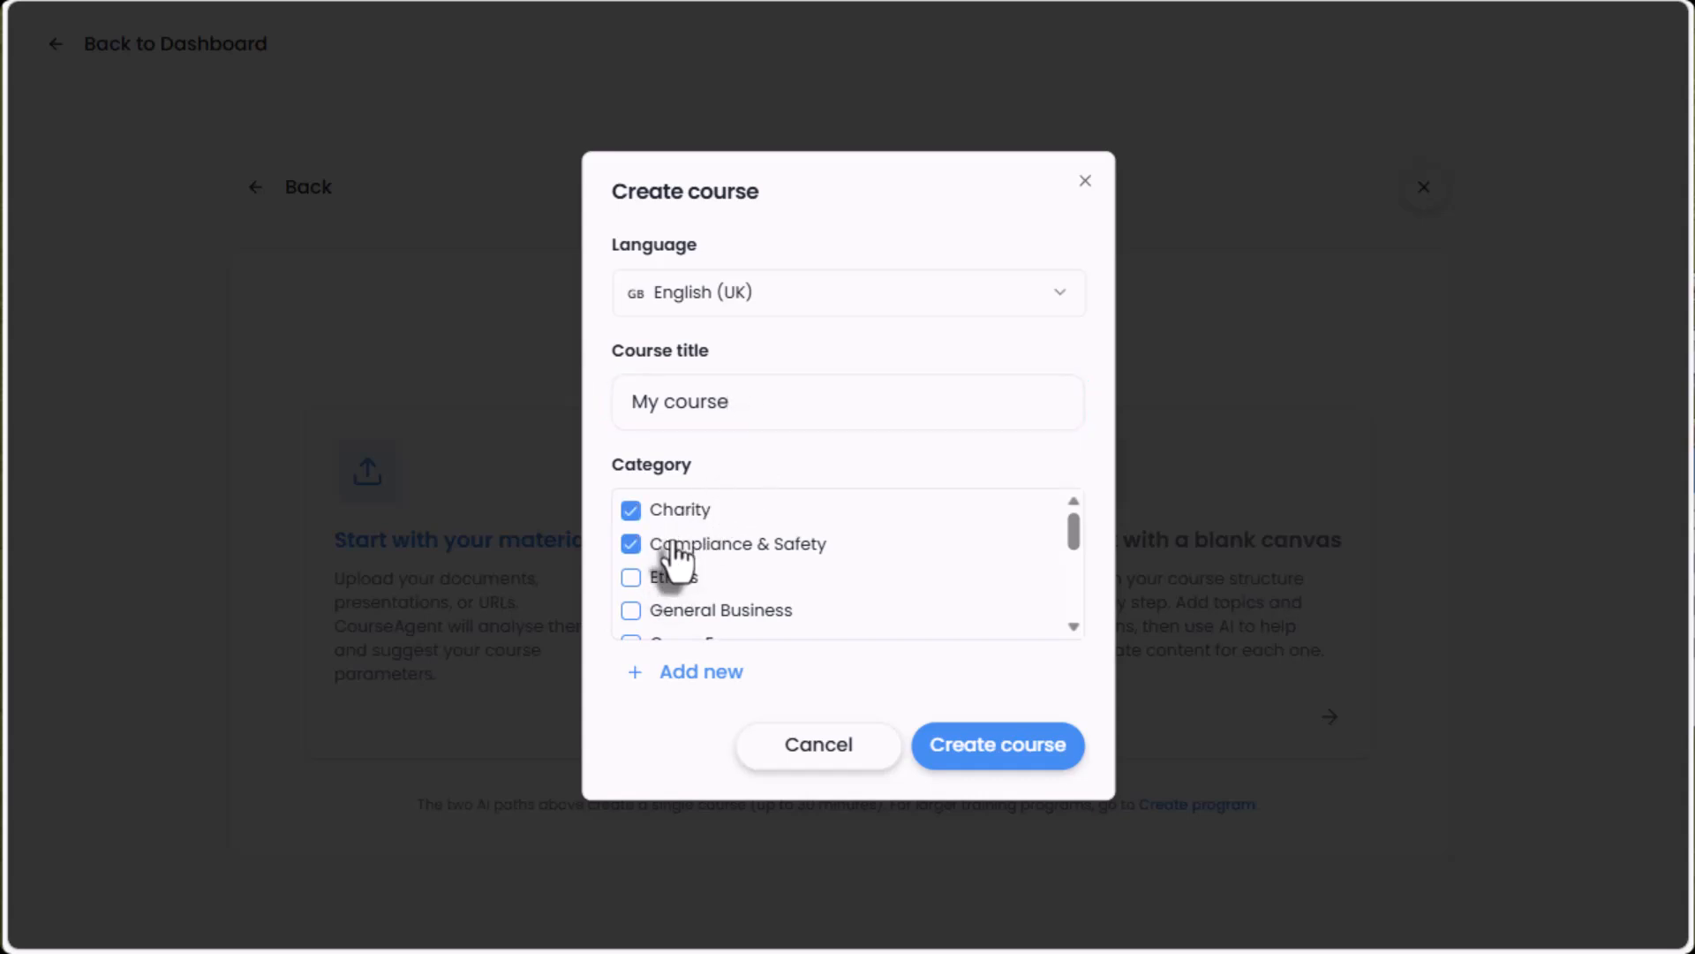
{"action": "left_click", "coordinate": [1004, 752]}
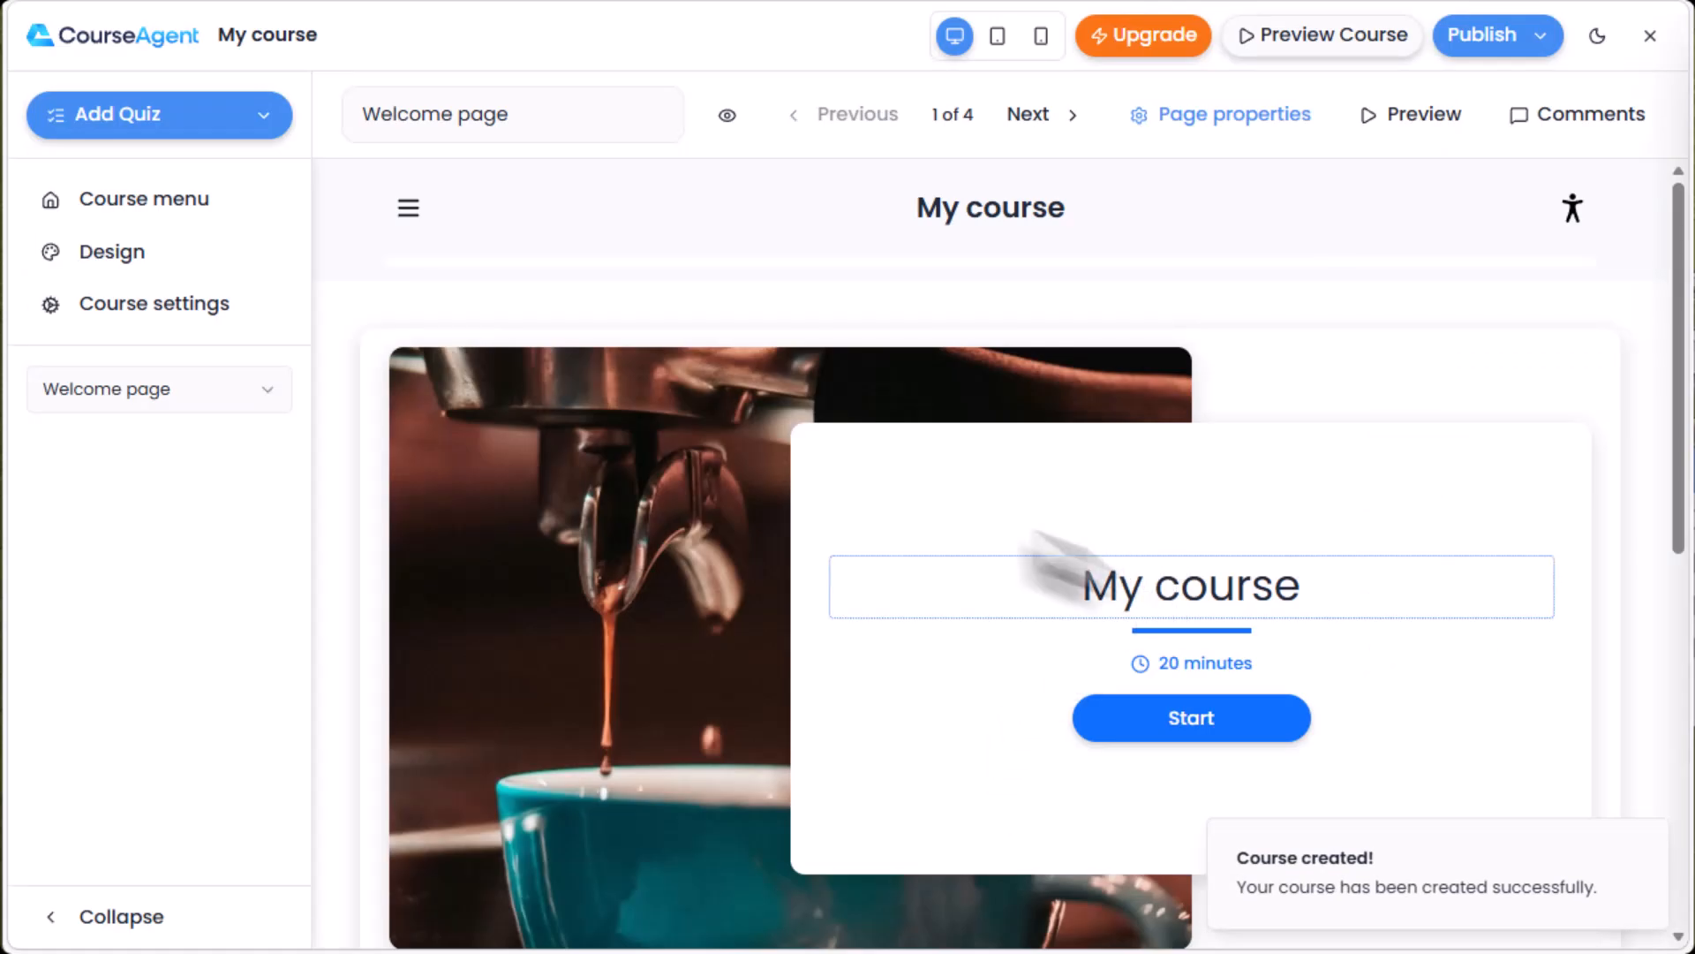
Open Page 1 of Topic 1 and bring up the library of sections that can be added.
{"action": "left_click", "coordinate": [408, 210]}
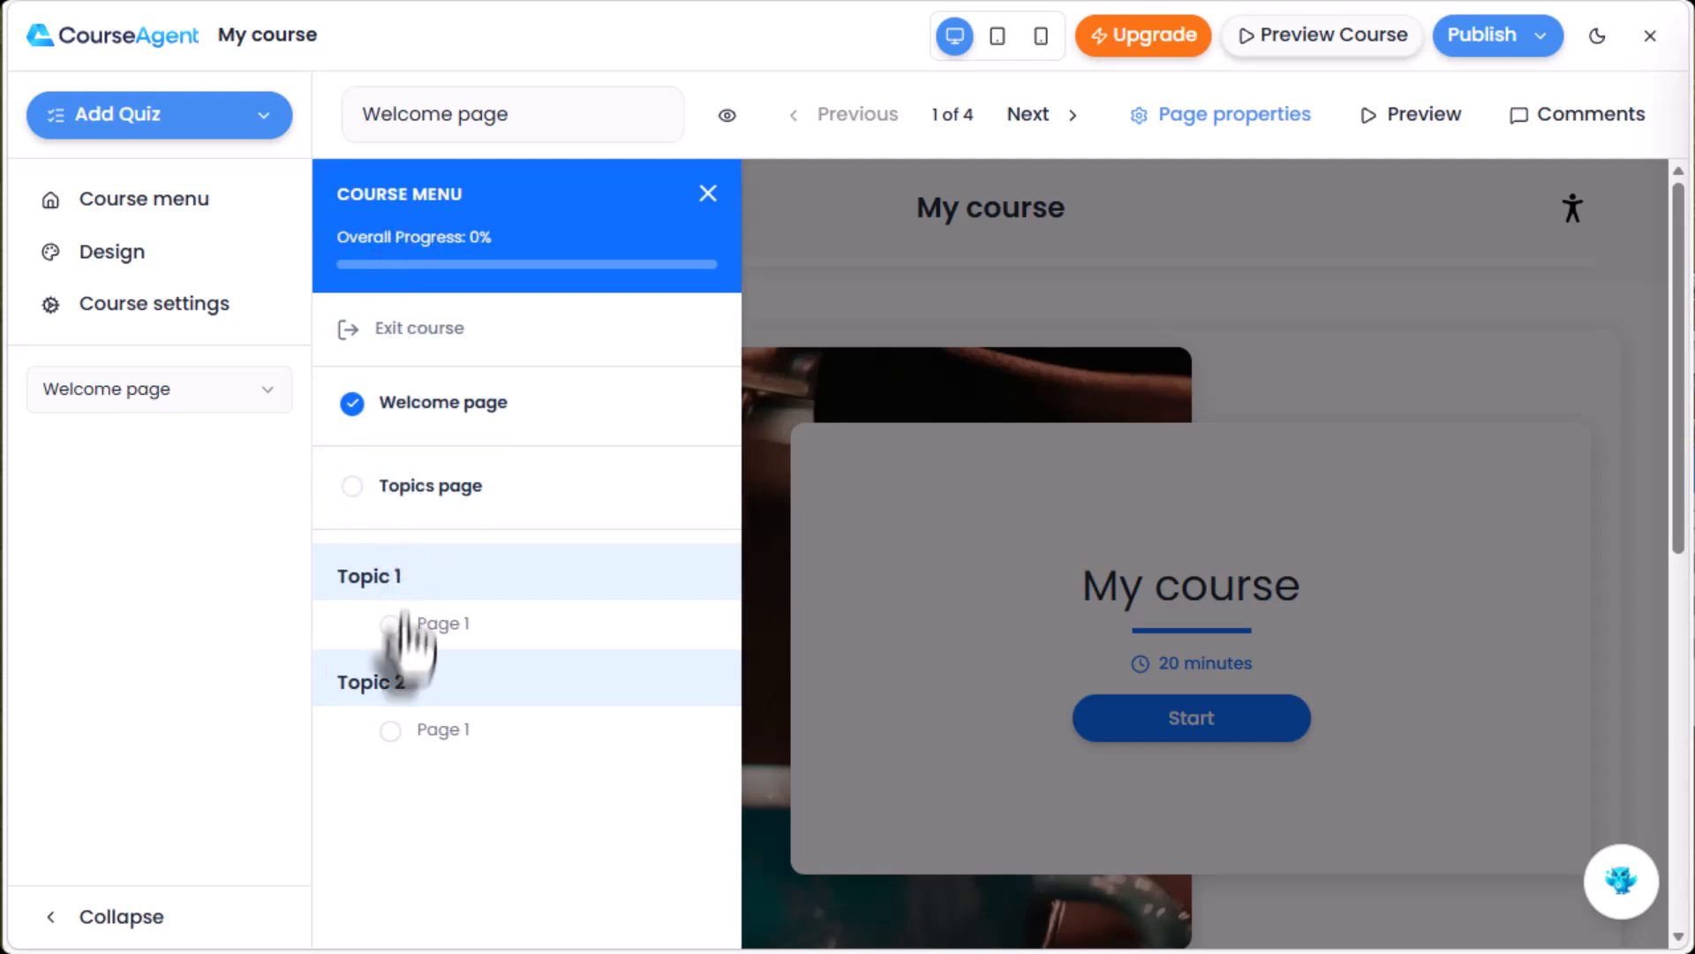
{"action": "left_click", "coordinate": [504, 632]}
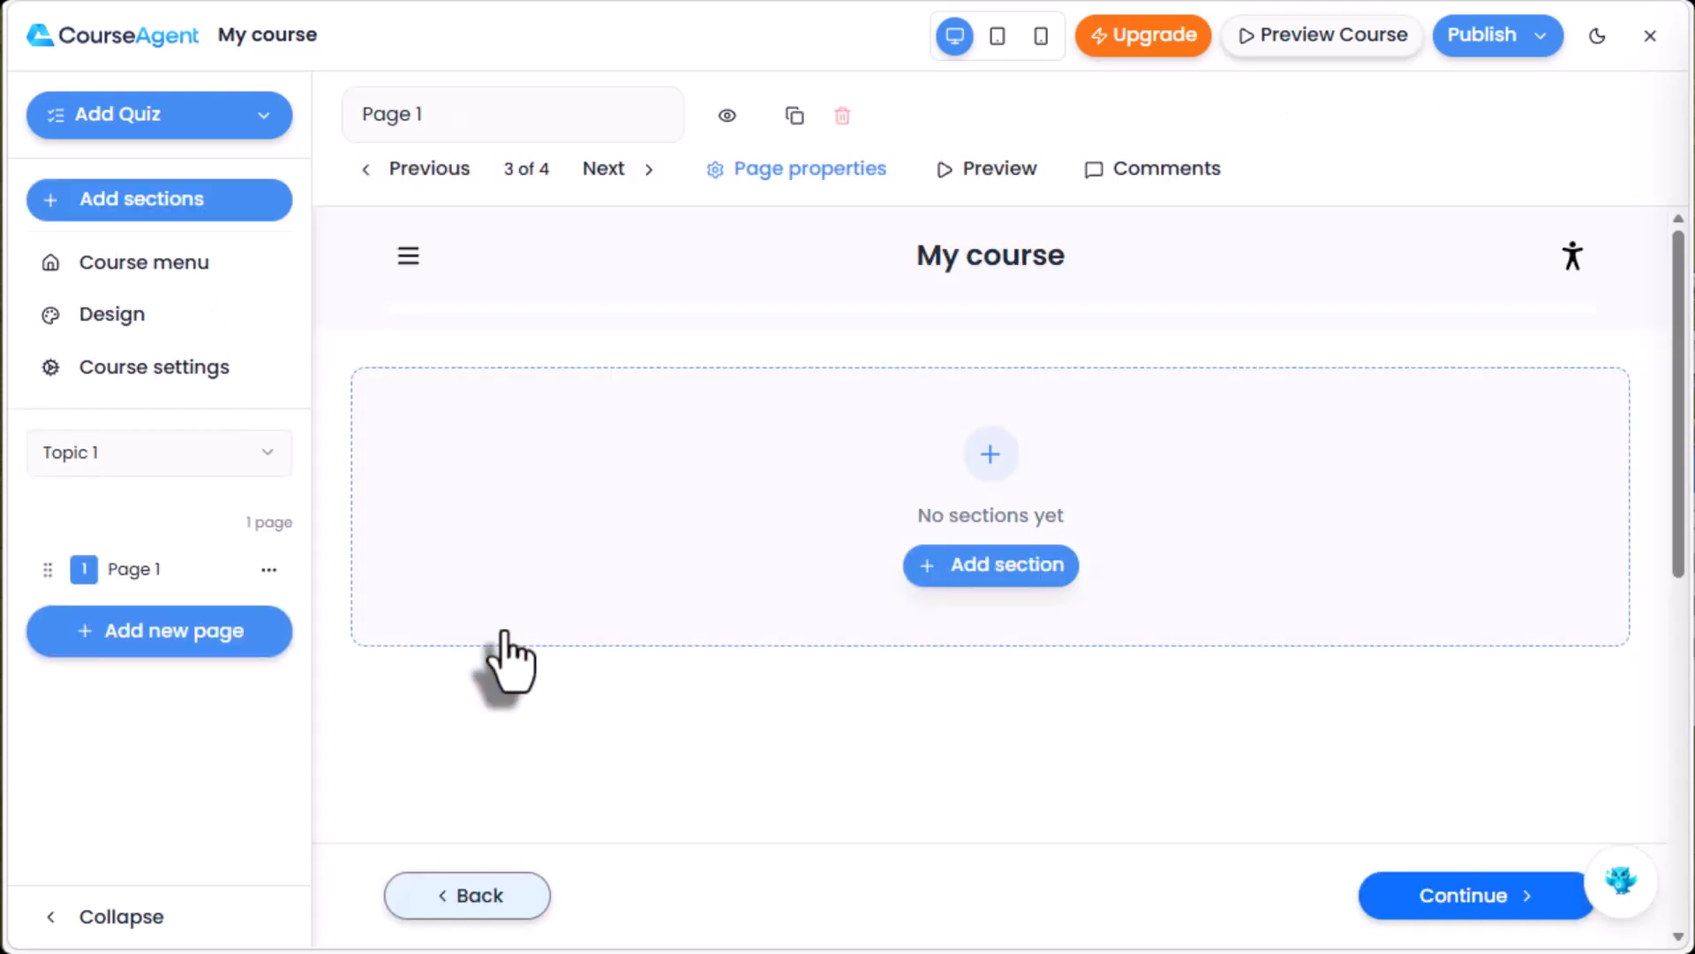
{"action": "left_click", "coordinate": [172, 199]}
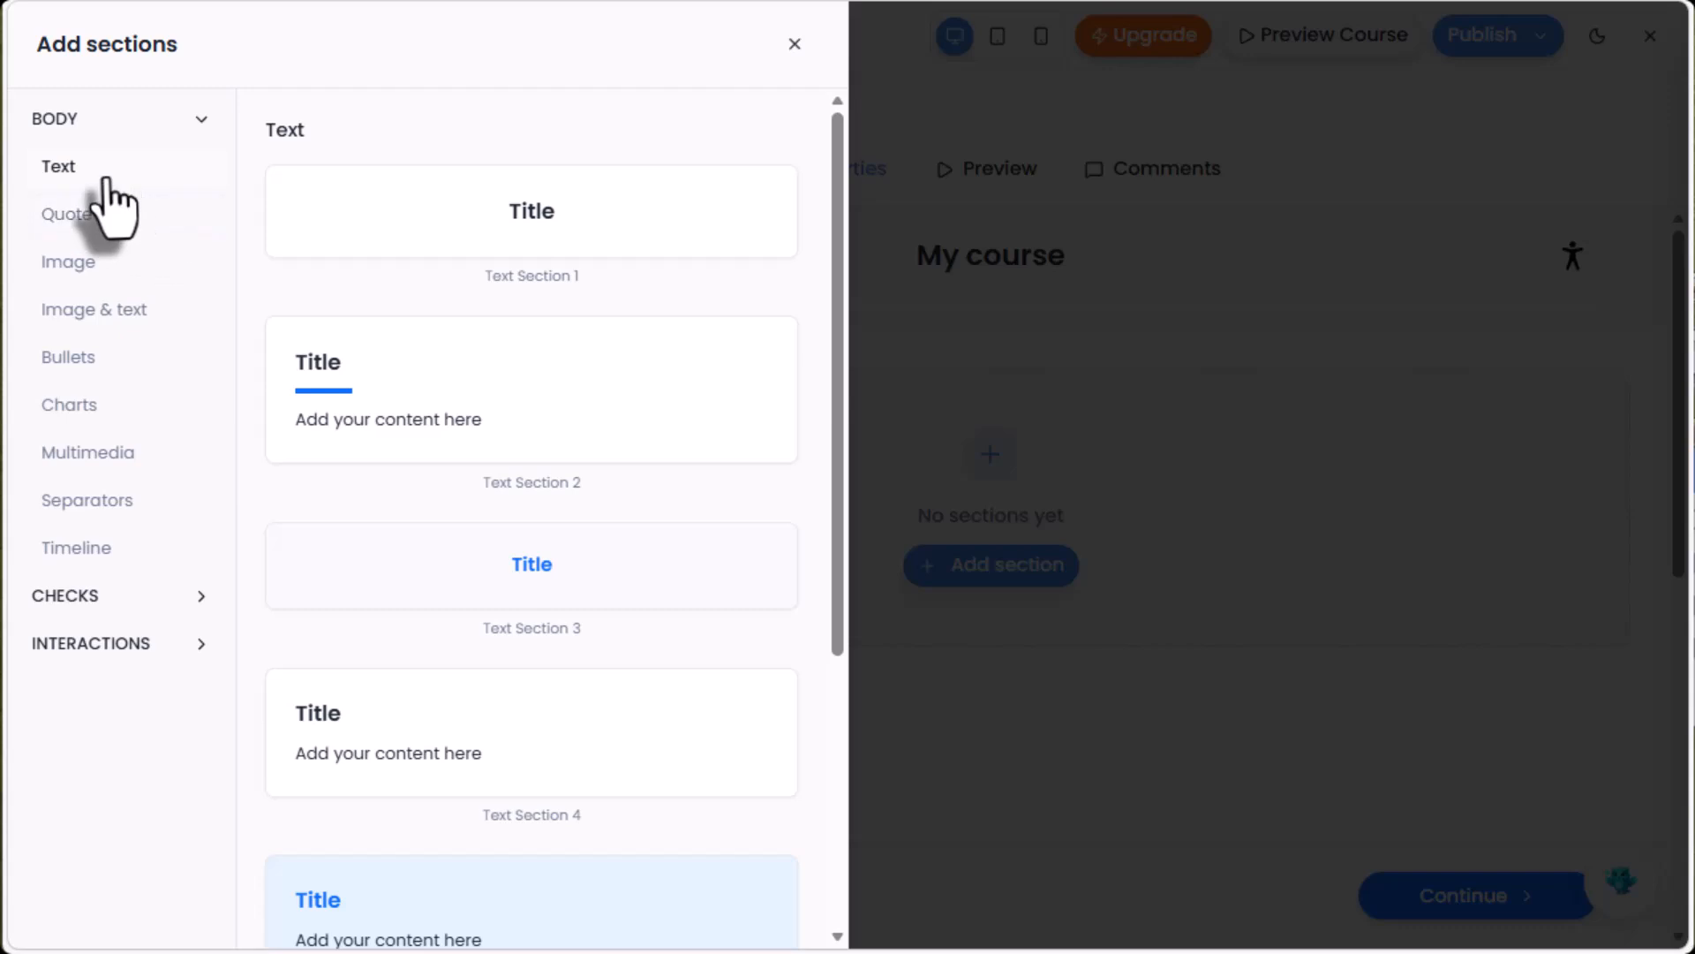
Browse the quote and image section layouts and the lists of check and interaction types.
{"action": "left_click", "coordinate": [92, 219]}
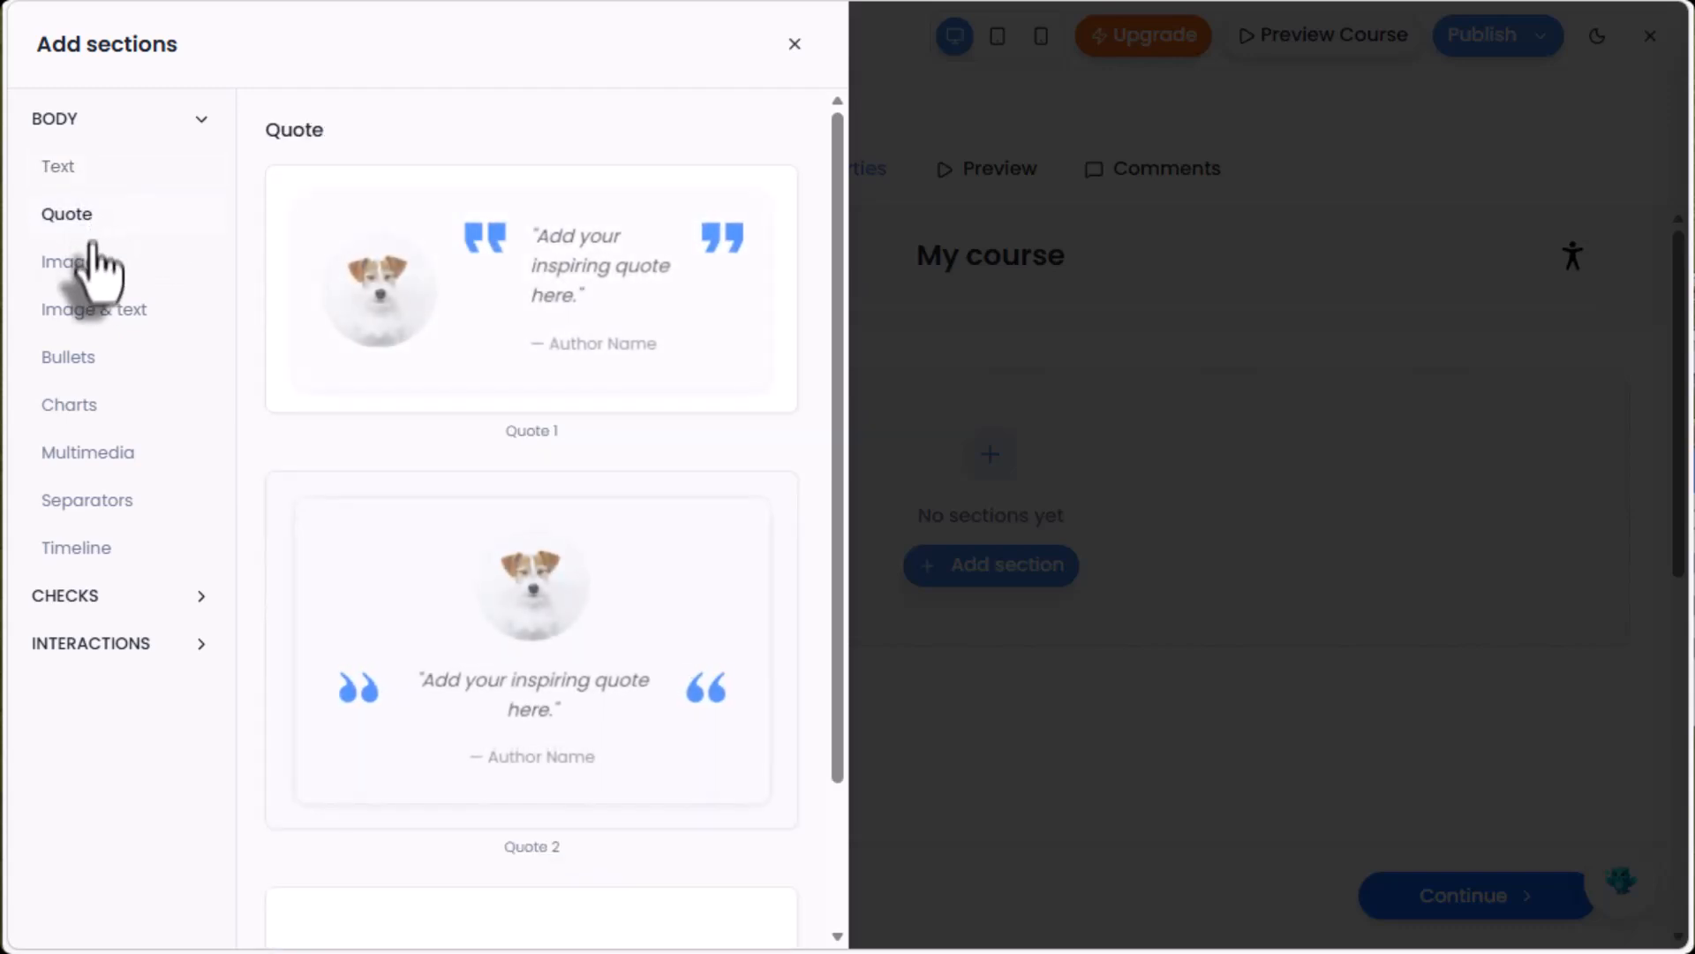
{"action": "left_click", "coordinate": [69, 263]}
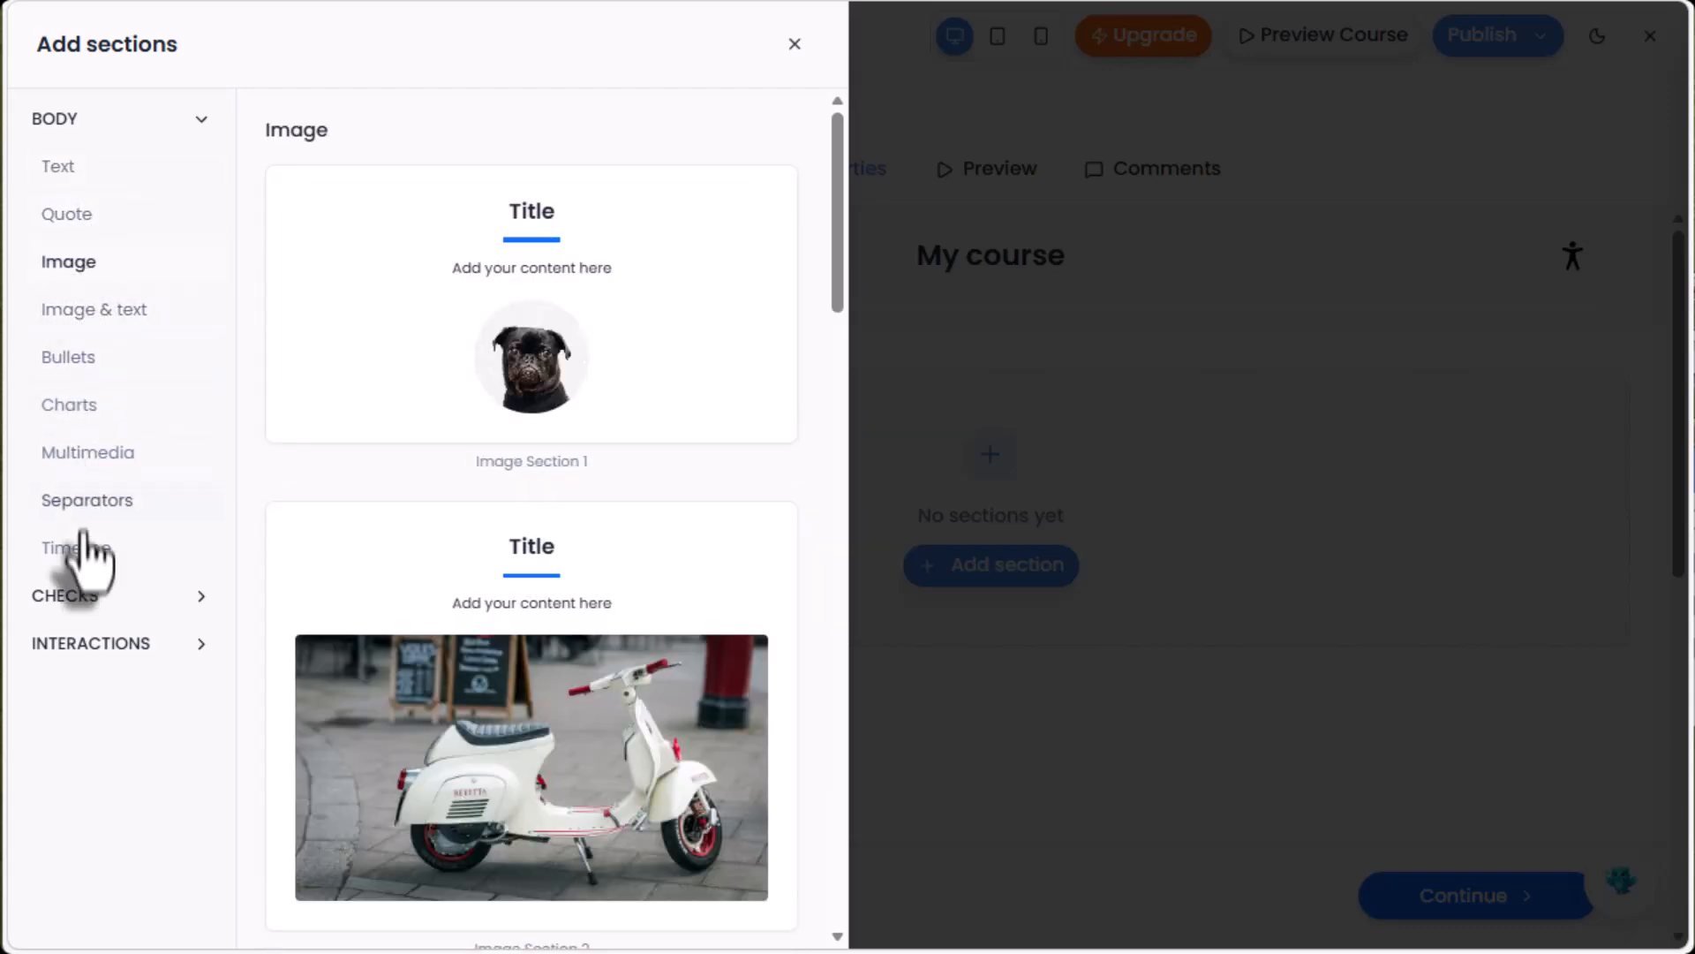
{"action": "left_click", "coordinate": [66, 596]}
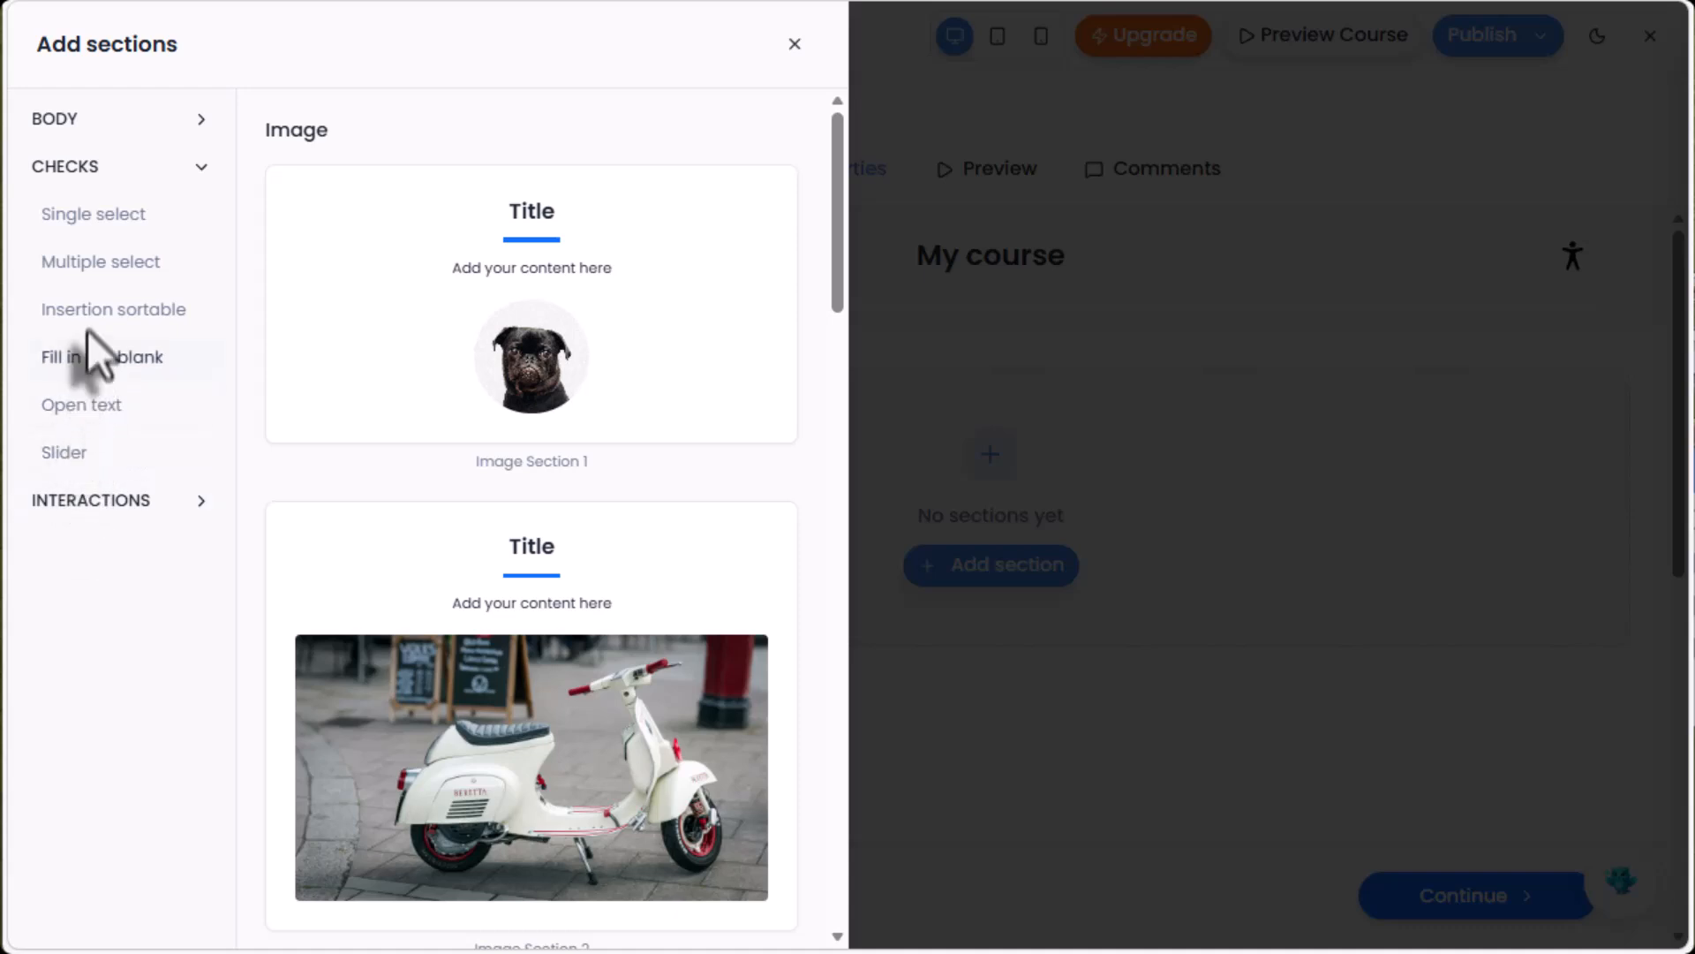
{"action": "left_click", "coordinate": [78, 501]}
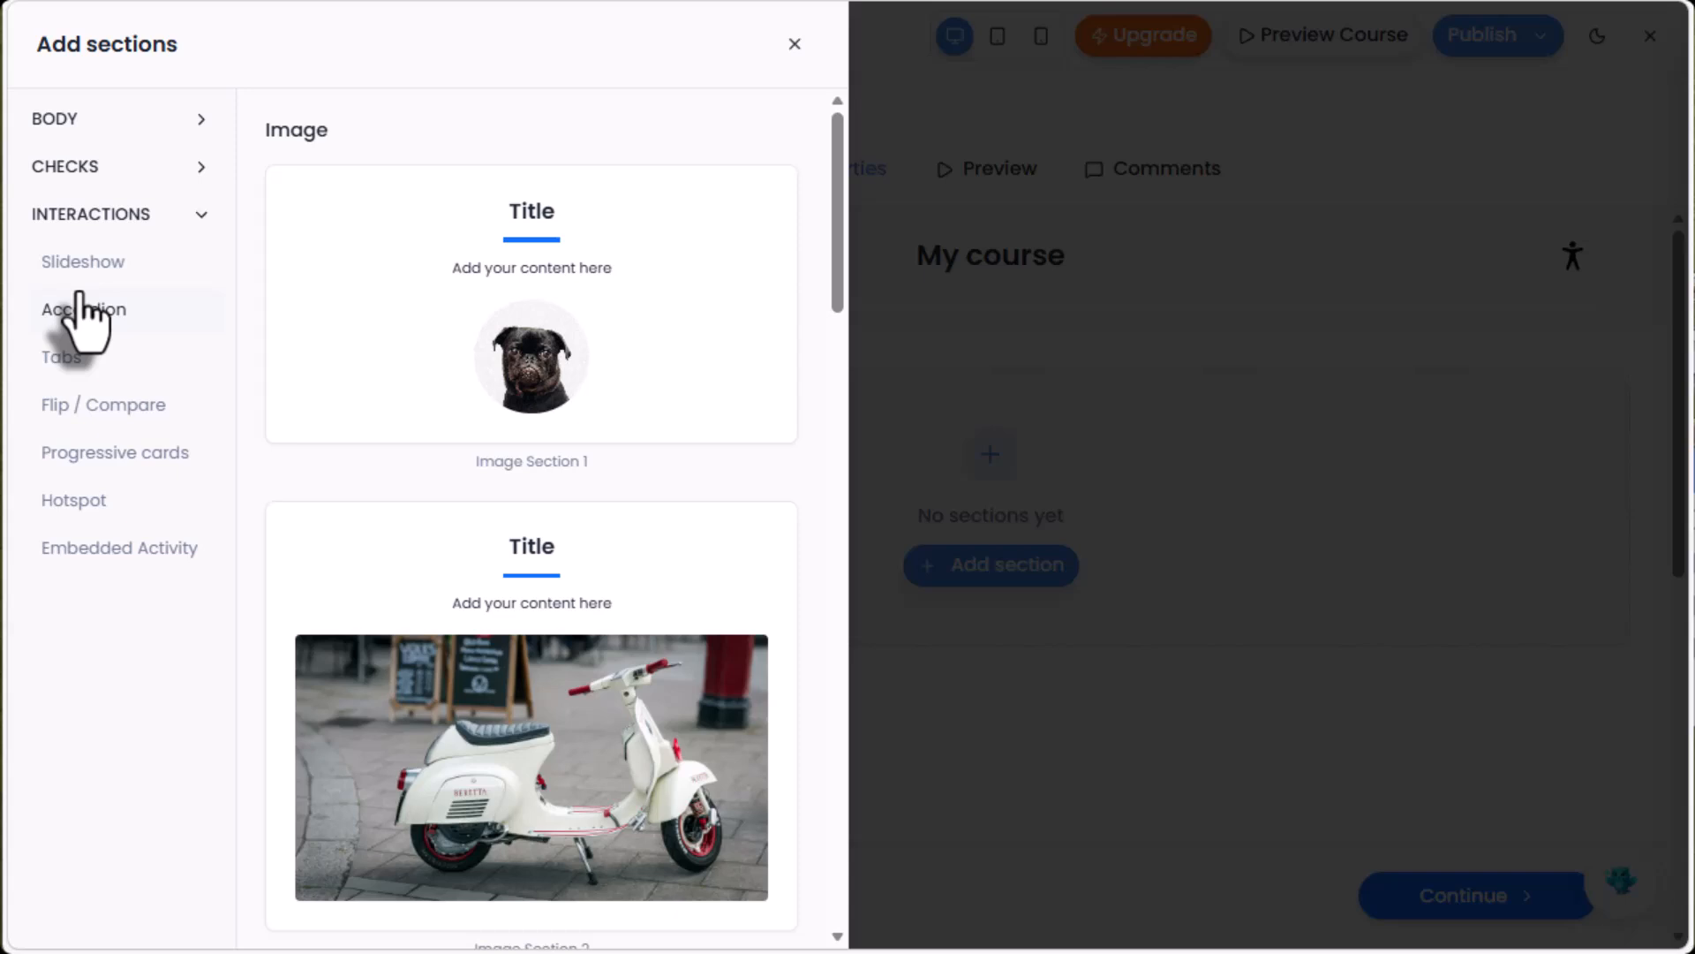
Add the Quote 2 body section to Page 1.
{"action": "left_click", "coordinate": [78, 121]}
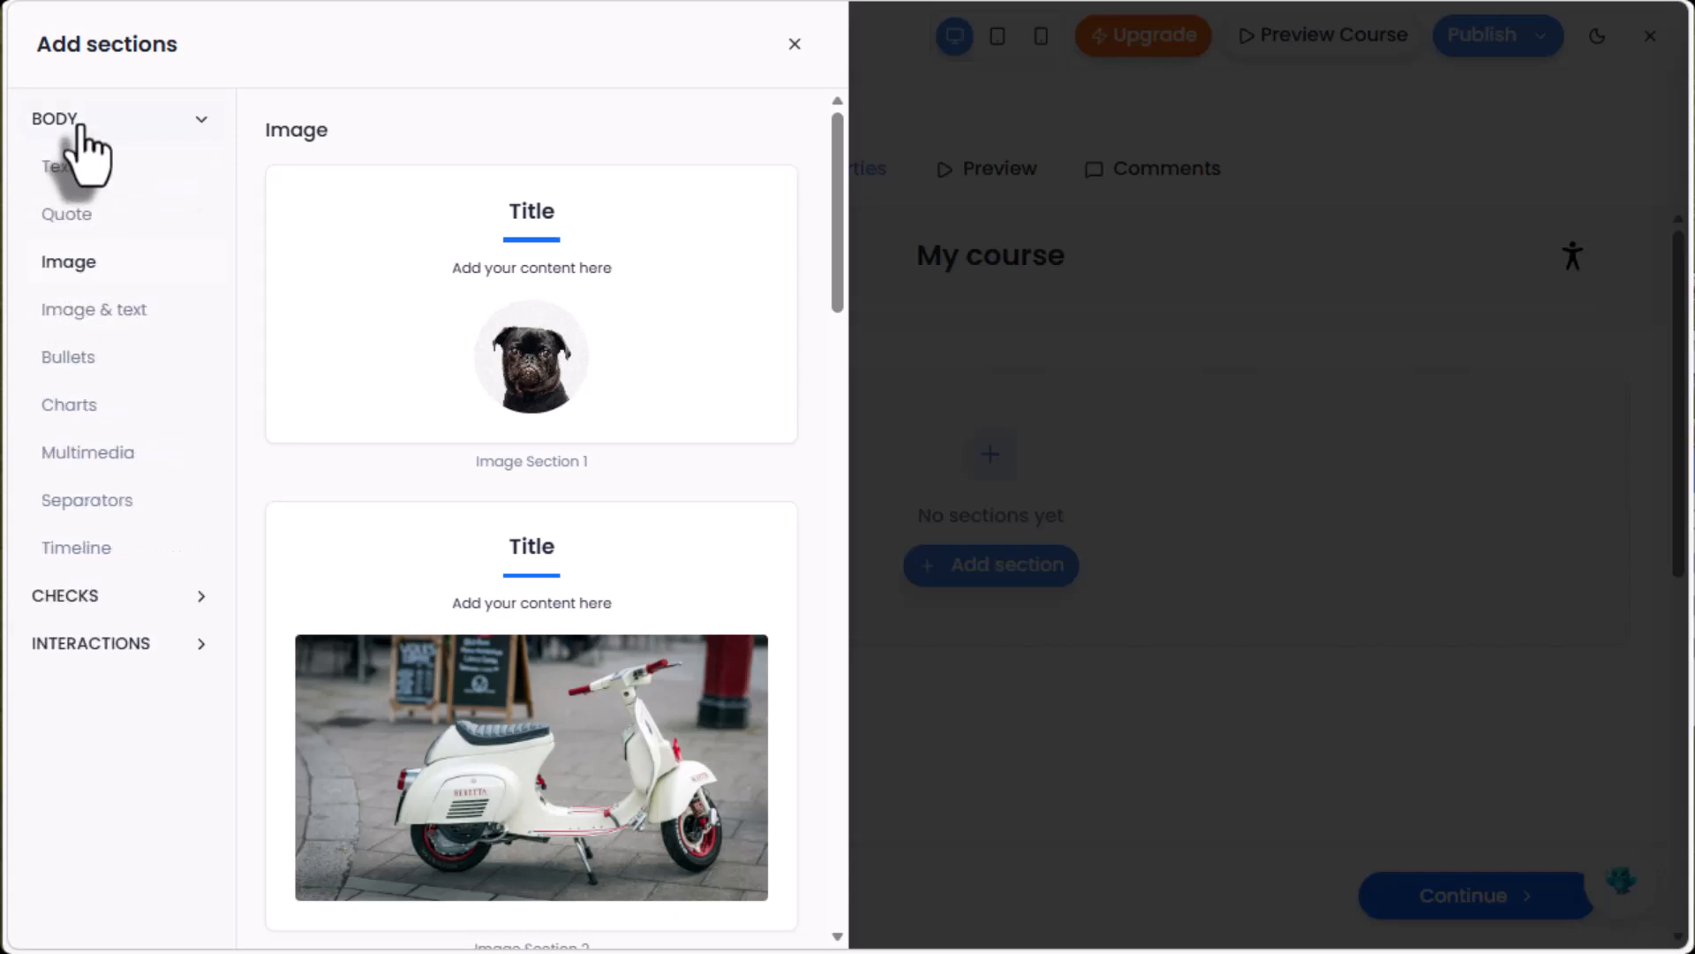
{"action": "left_click", "coordinate": [70, 217]}
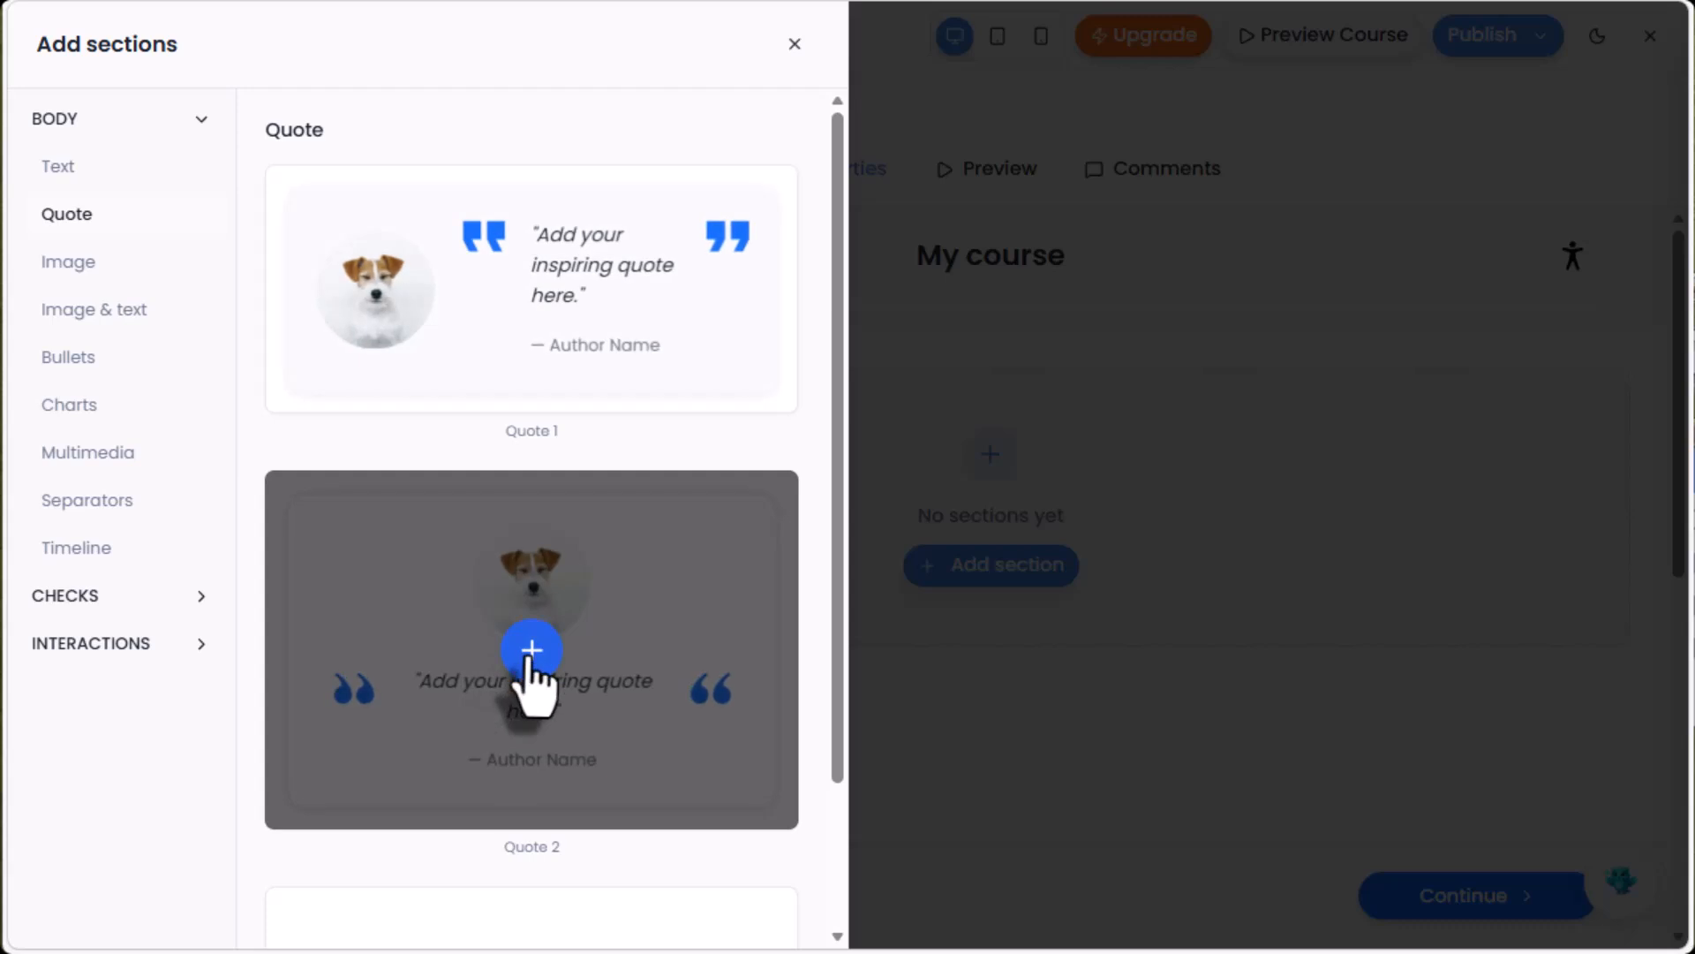
{"action": "left_click", "coordinate": [532, 650]}
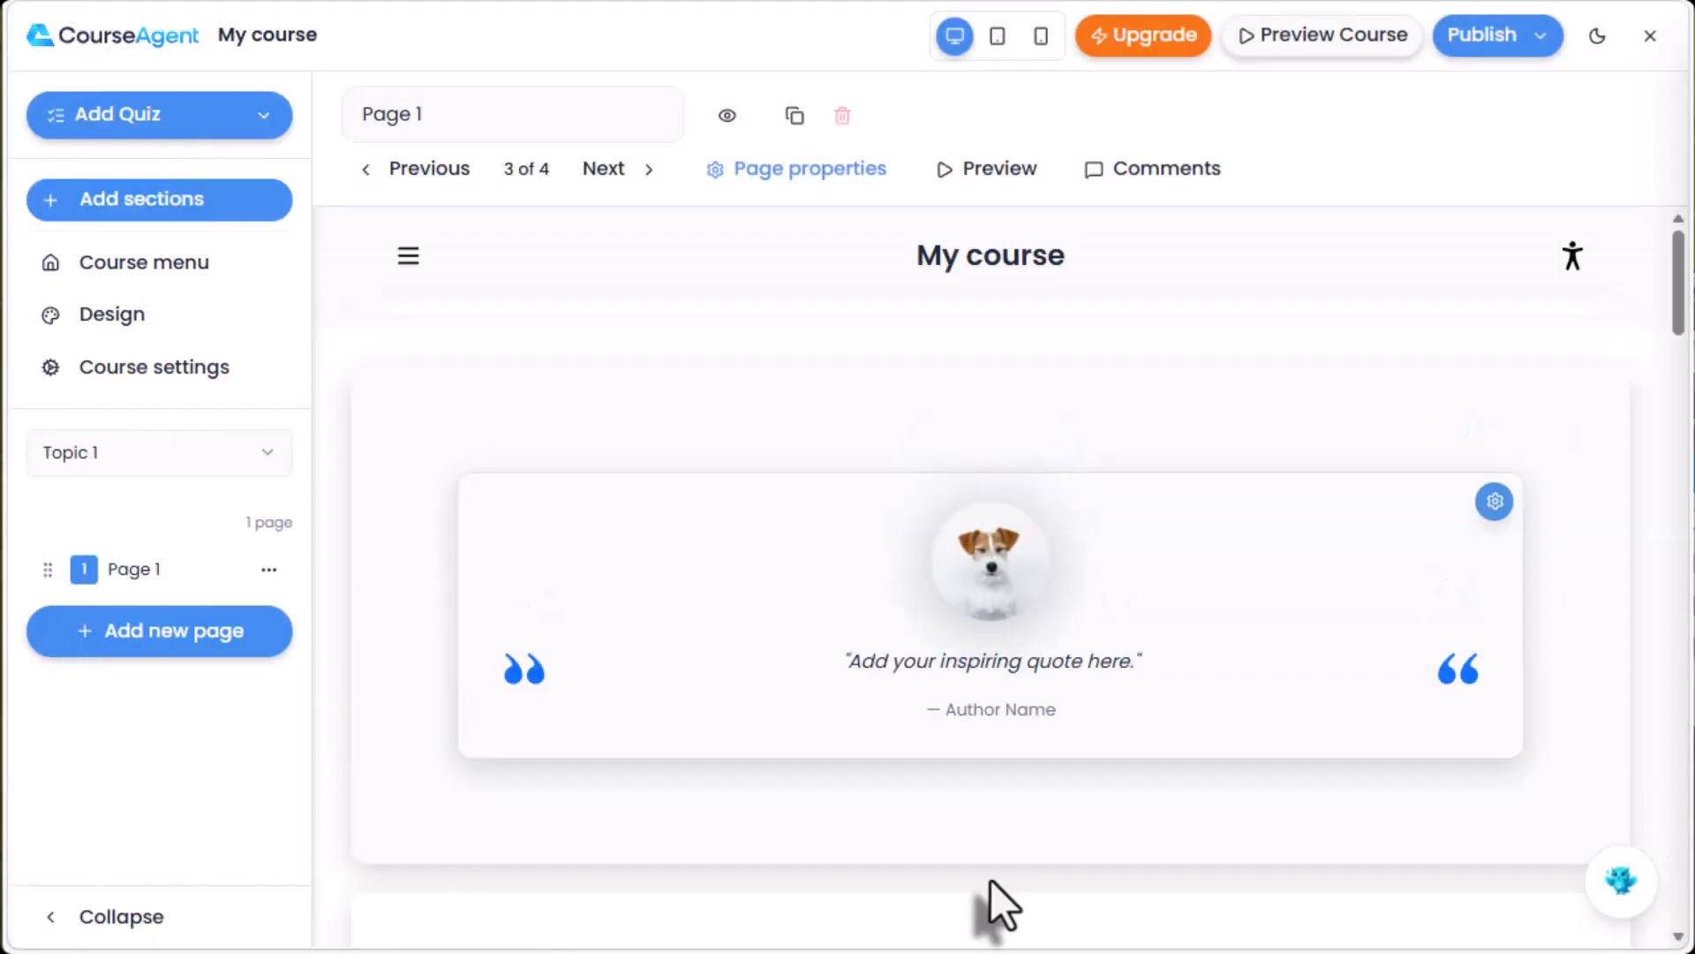
Look at the quote text's formatting options and the section's AI quote suggestion form, without generating a quote.
{"action": "left_click", "coordinate": [1078, 664]}
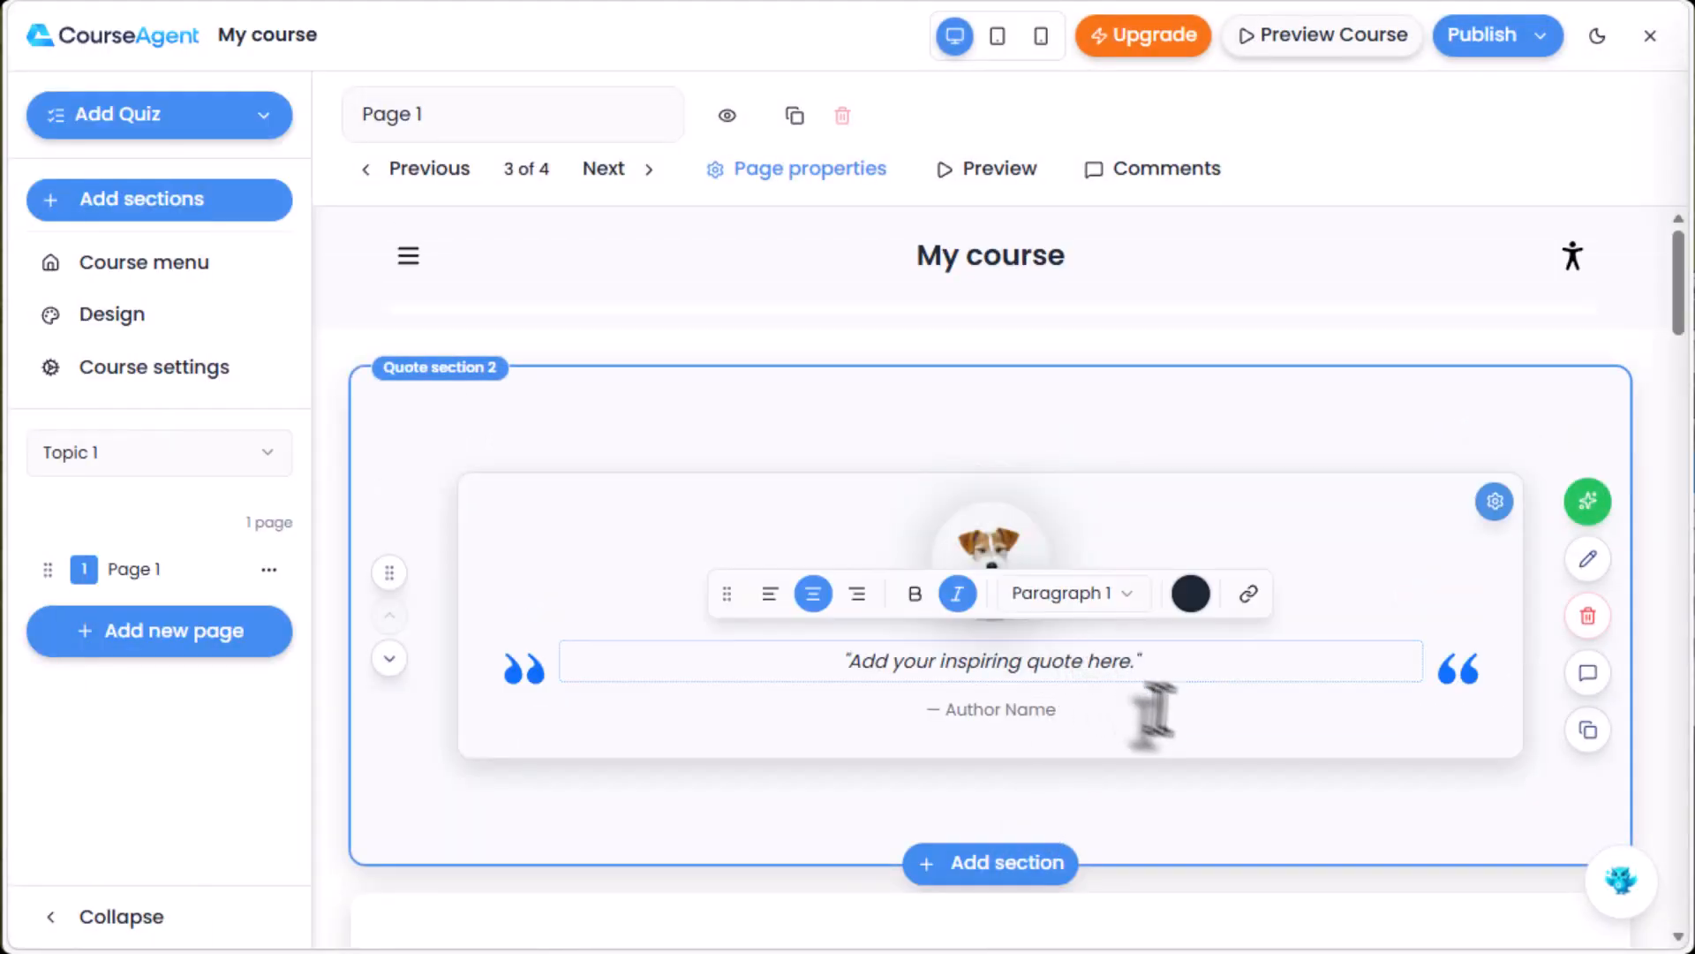
{"action": "left_click", "coordinate": [1377, 779]}
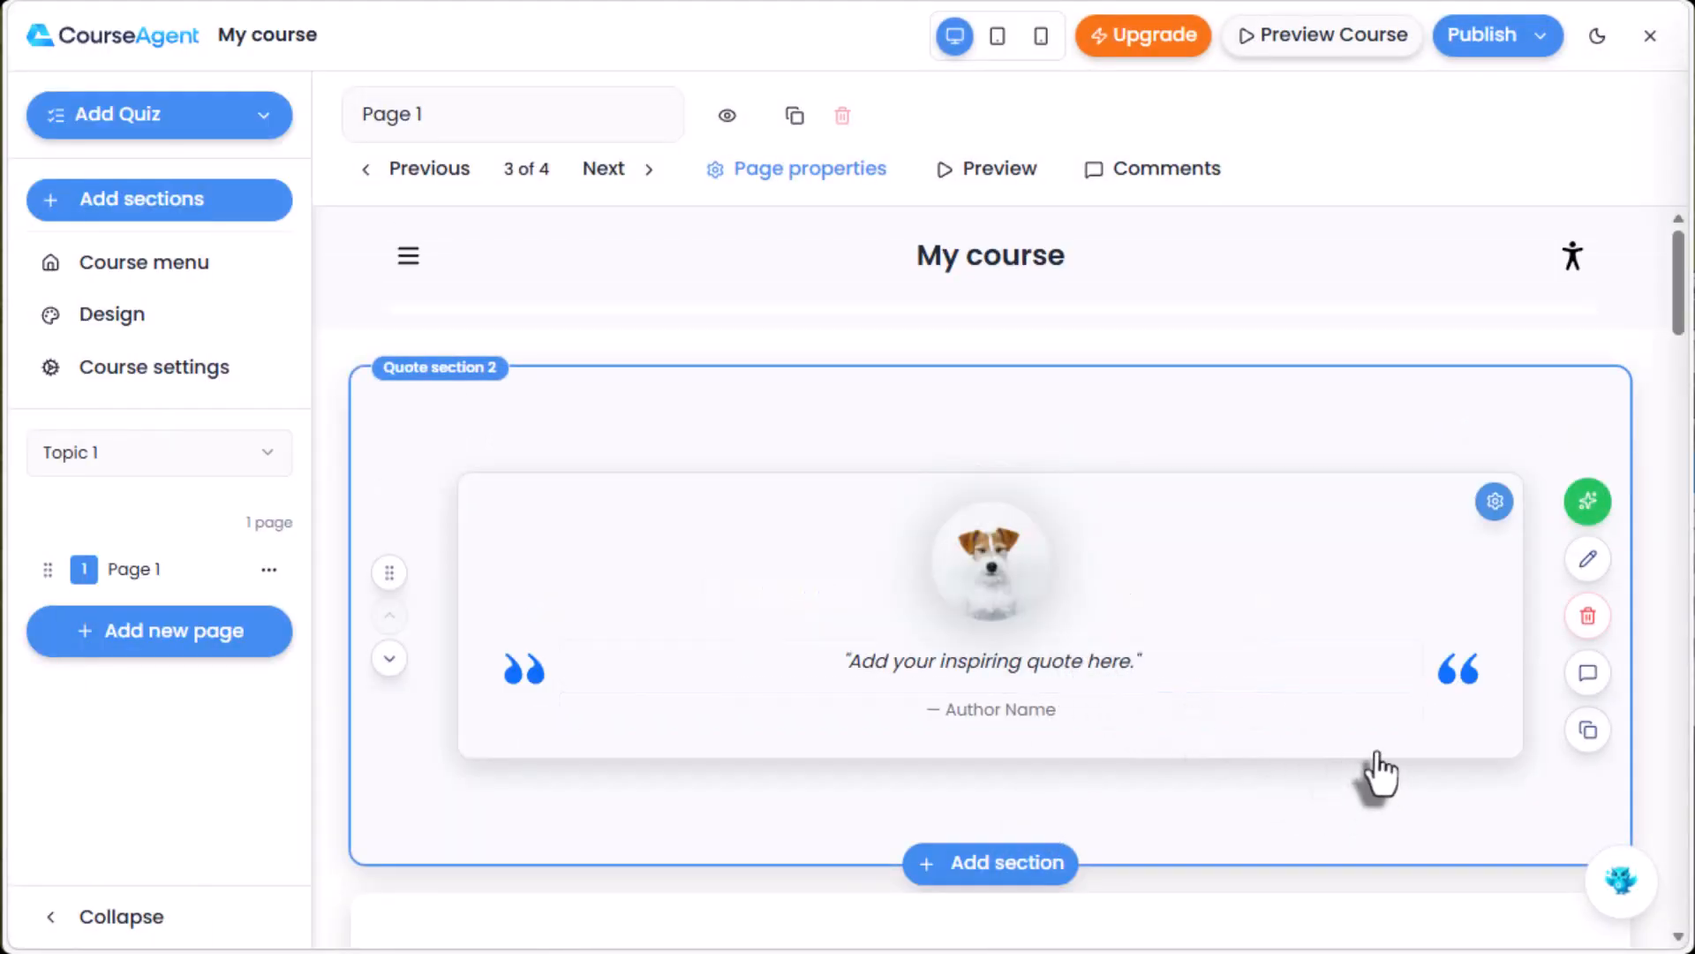
{"action": "left_click", "coordinate": [1596, 515]}
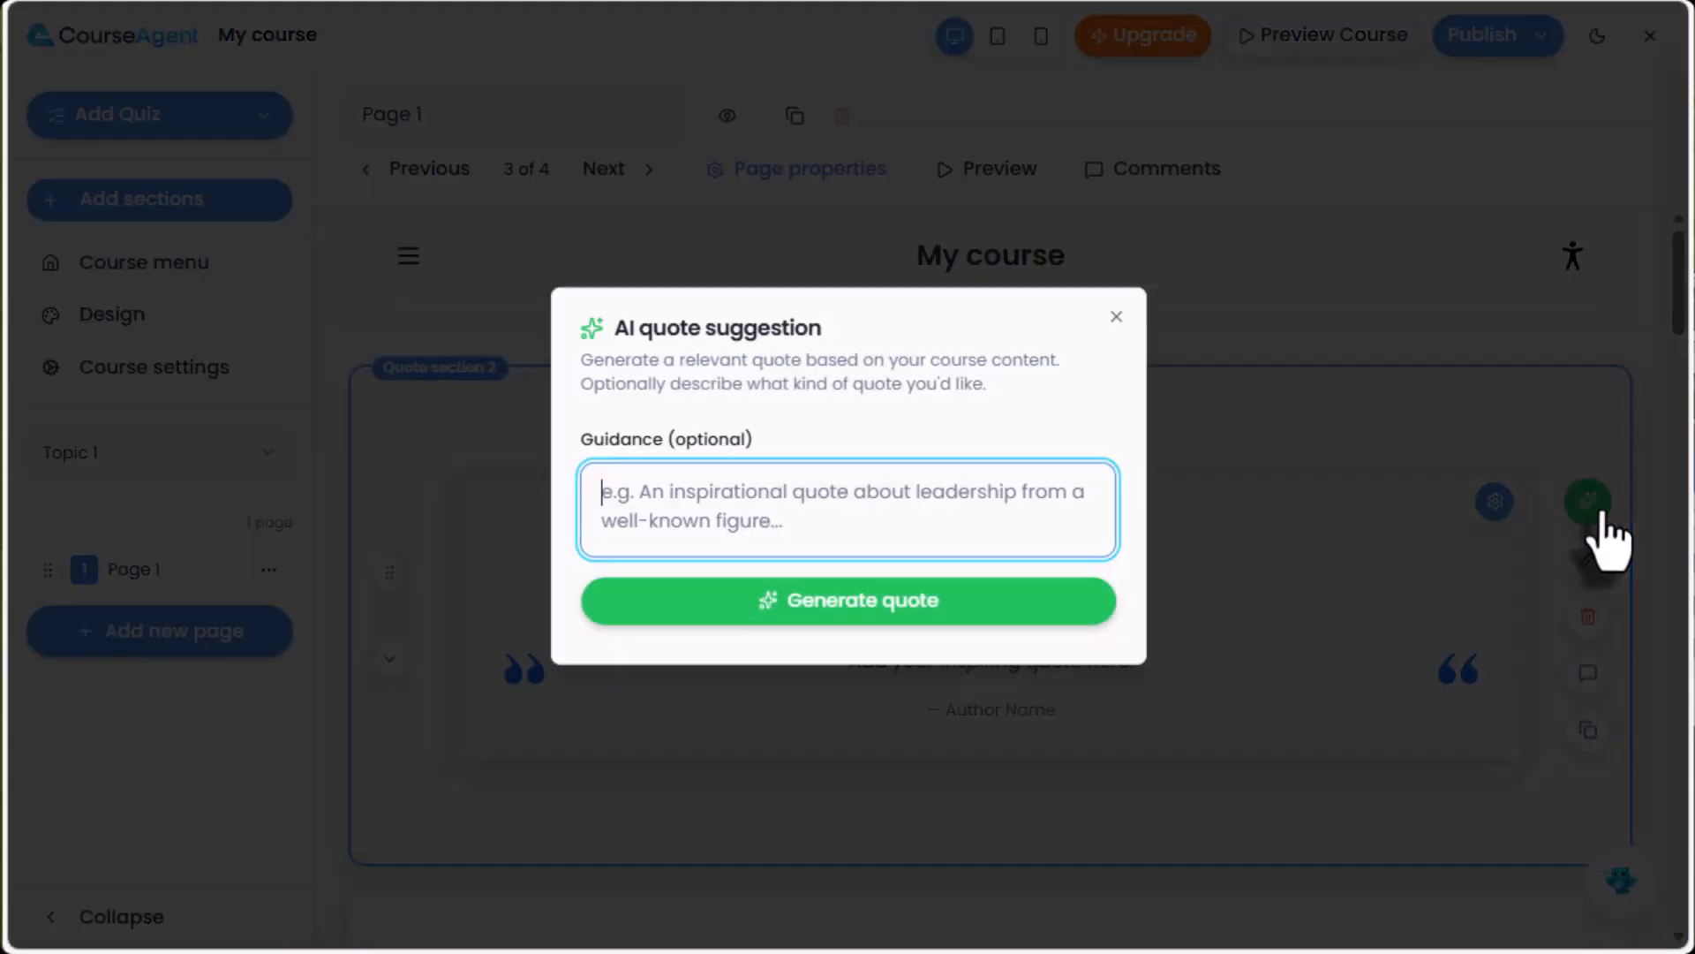
{"action": "left_click", "coordinate": [1117, 318]}
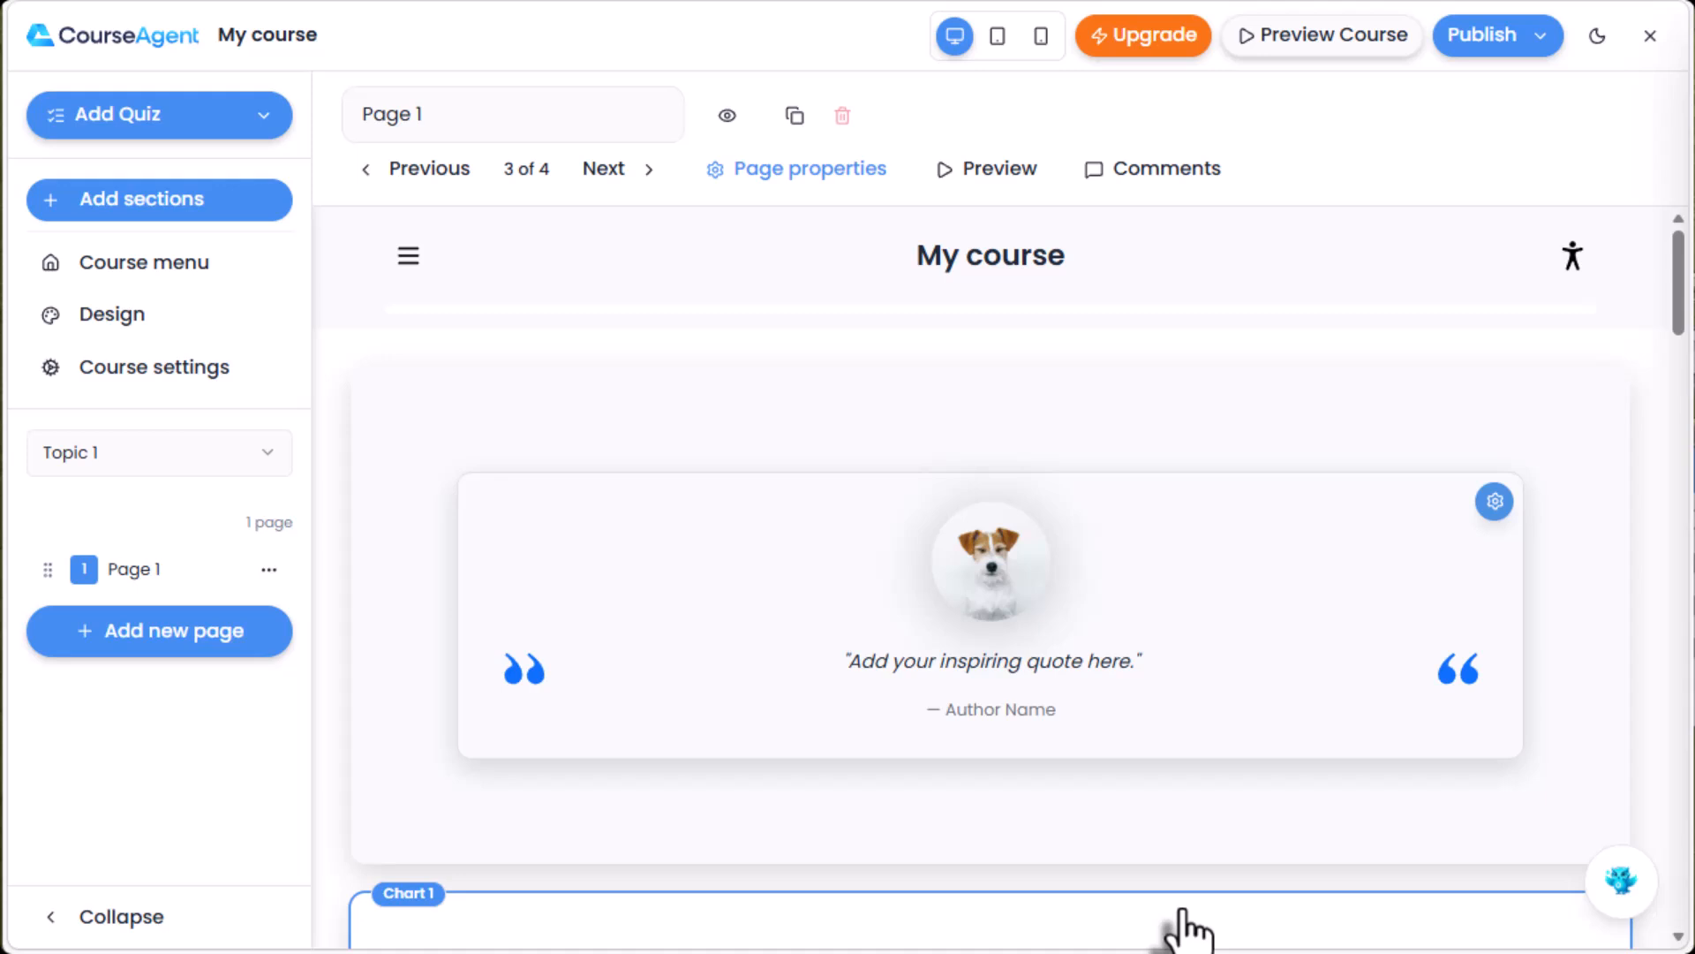
Set the Chart 1 section's display to Chart right and its chart type to Donut.
{"action": "scroll", "coordinate": [1183, 918], "scroll_direction": "down", "scroll_amount": 6}
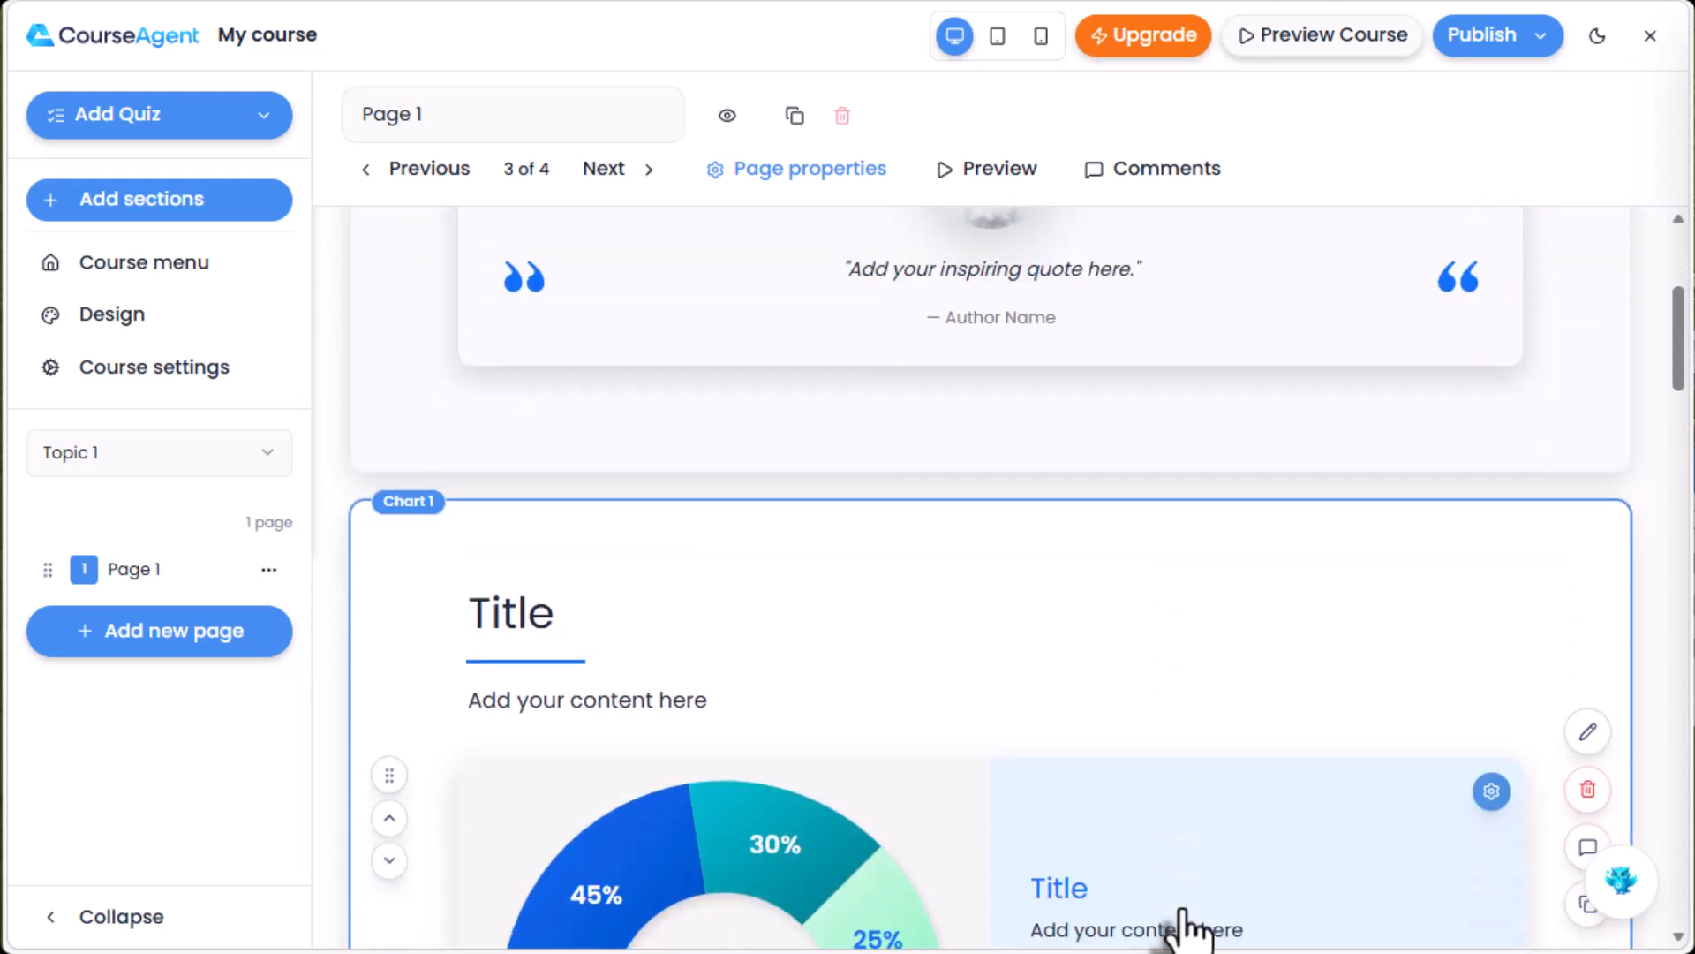
{"action": "scroll", "coordinate": [1182, 908], "scroll_direction": "down", "scroll_amount": 2}
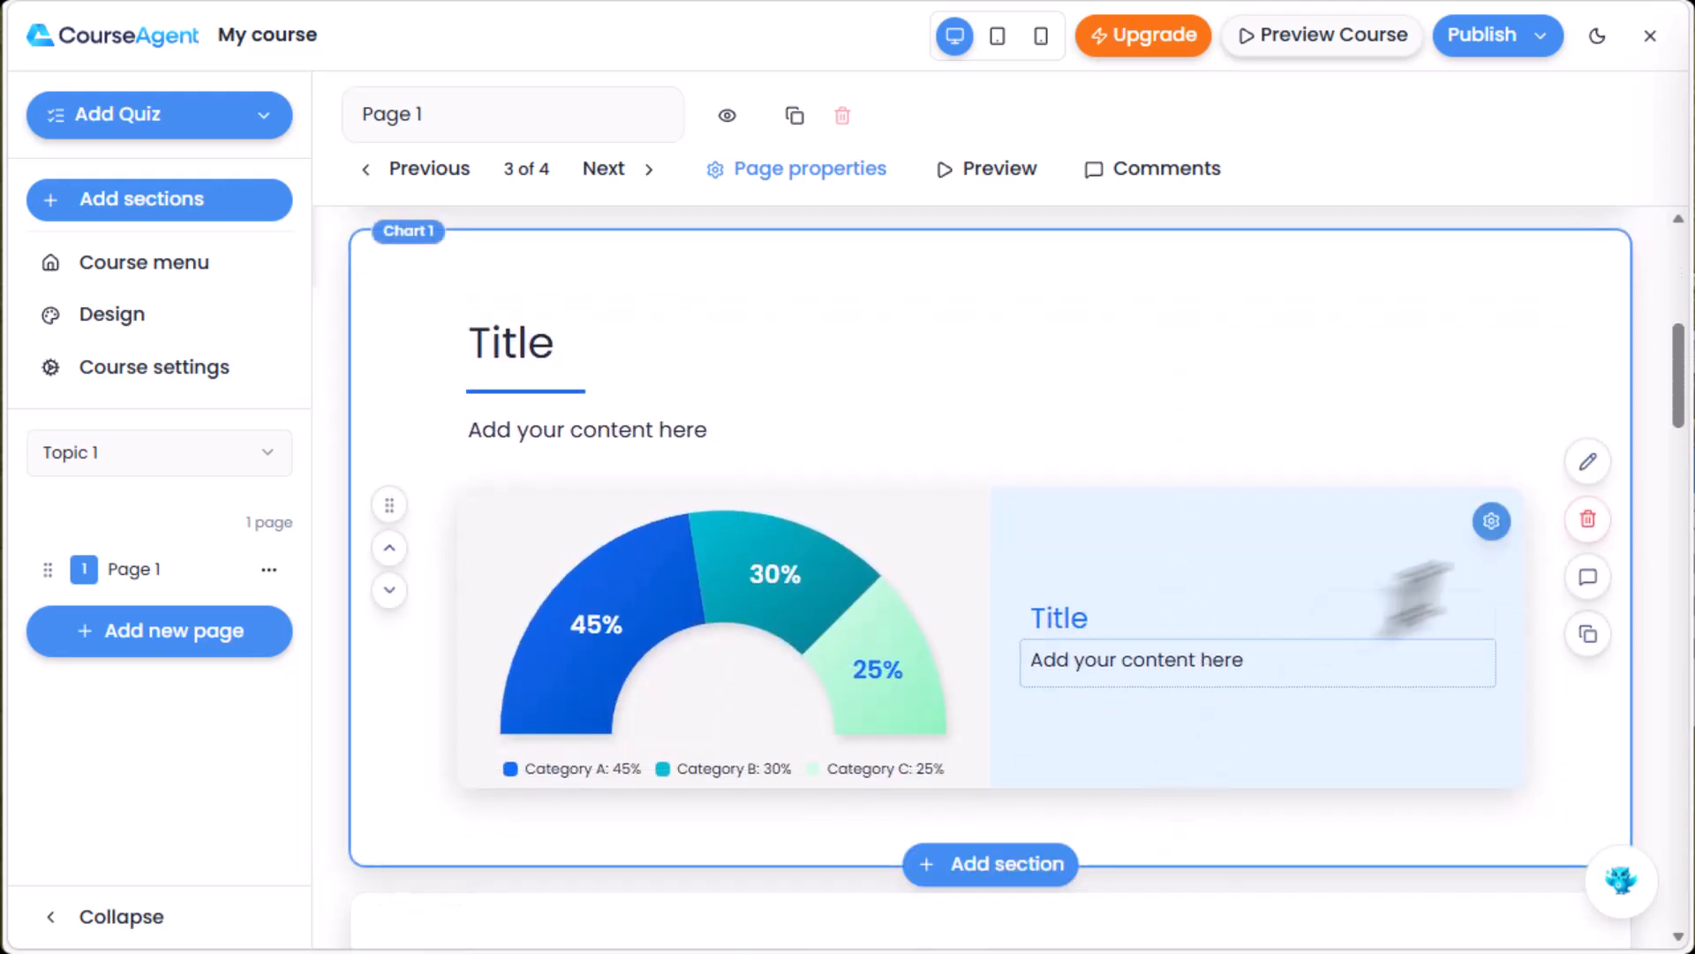
{"action": "left_click", "coordinate": [1492, 521]}
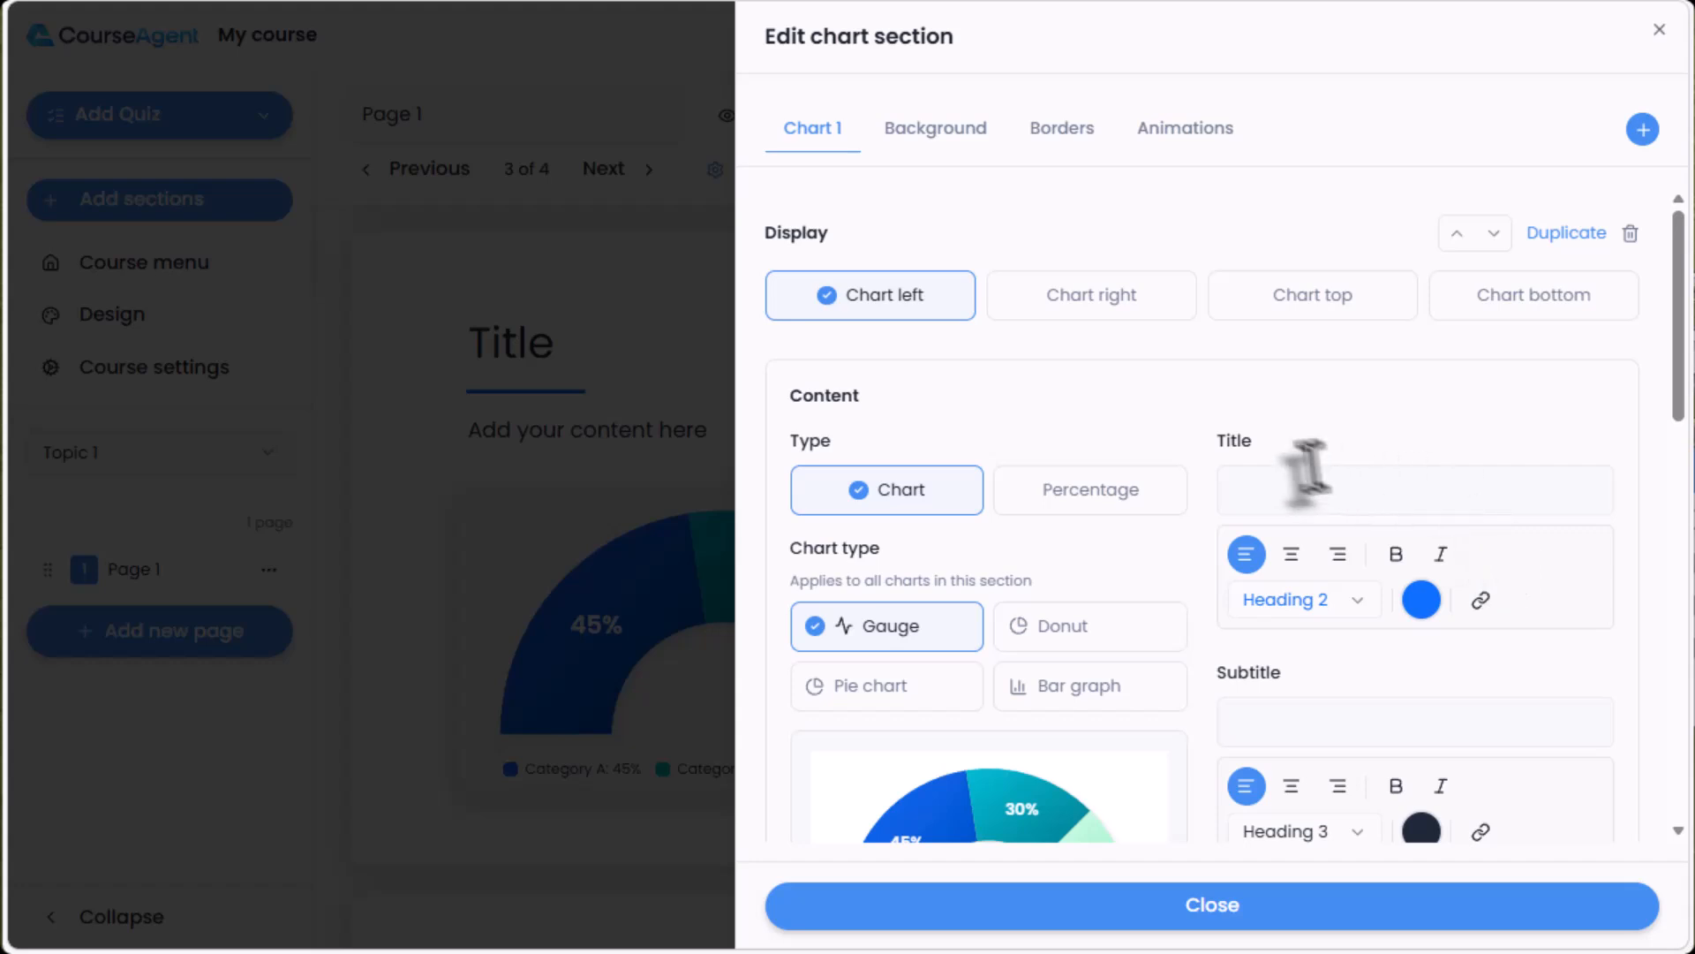
{"action": "left_click", "coordinate": [1118, 322]}
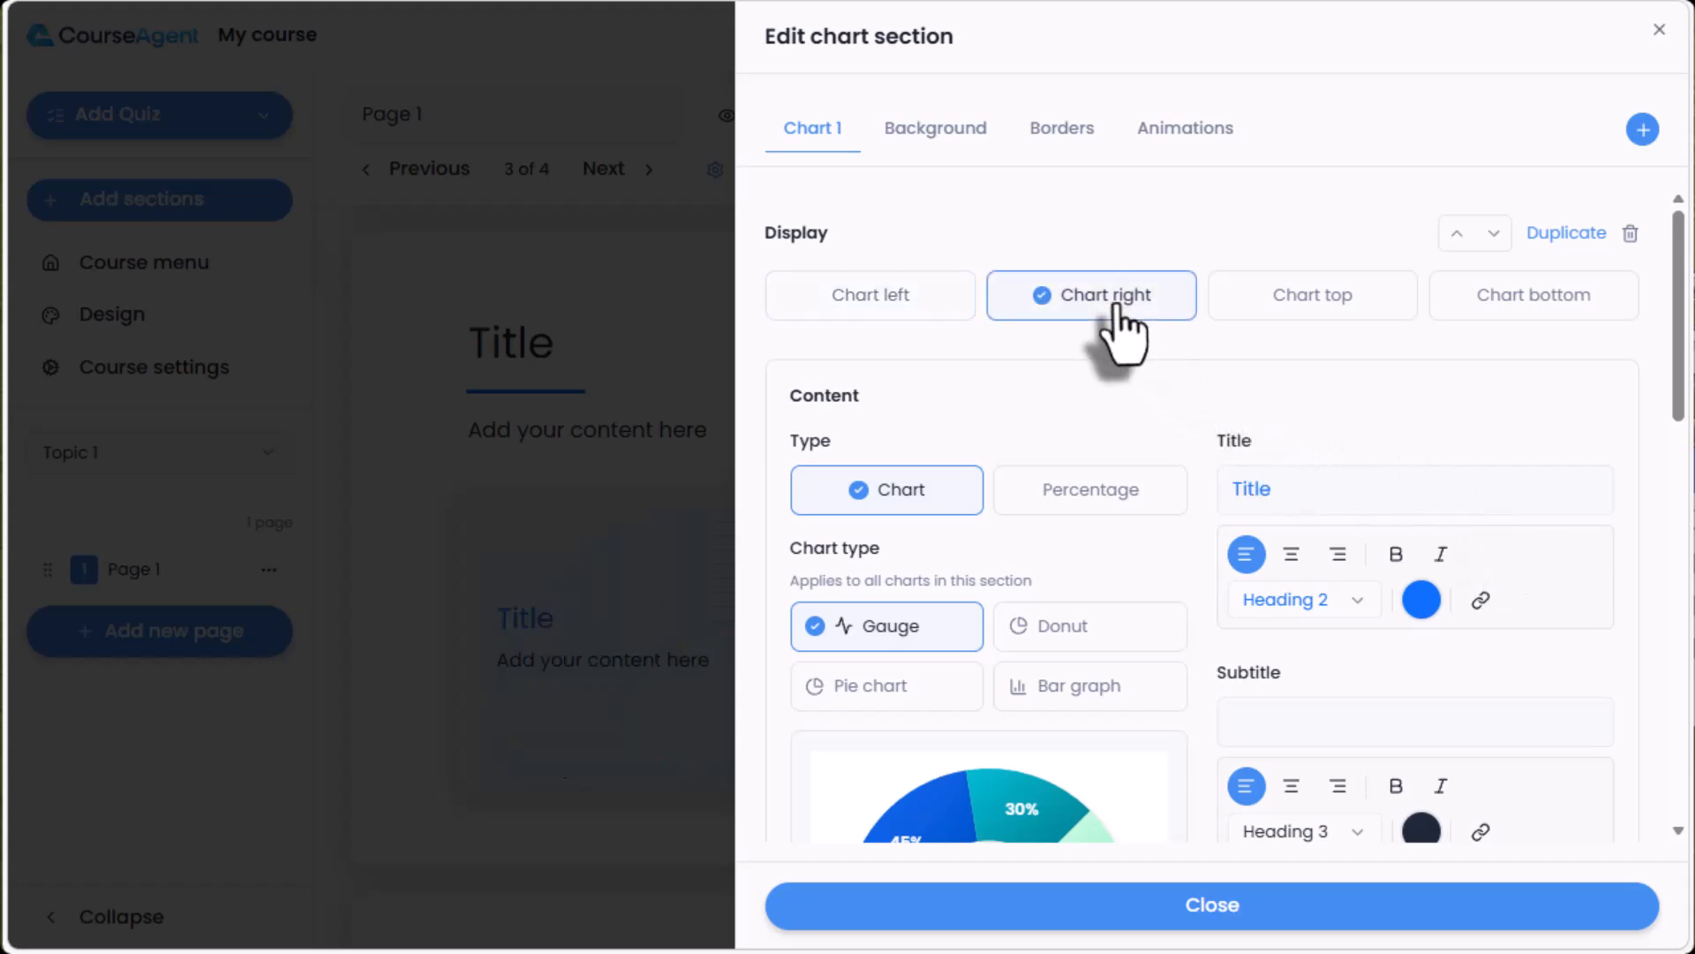
{"action": "left_click", "coordinate": [1084, 629]}
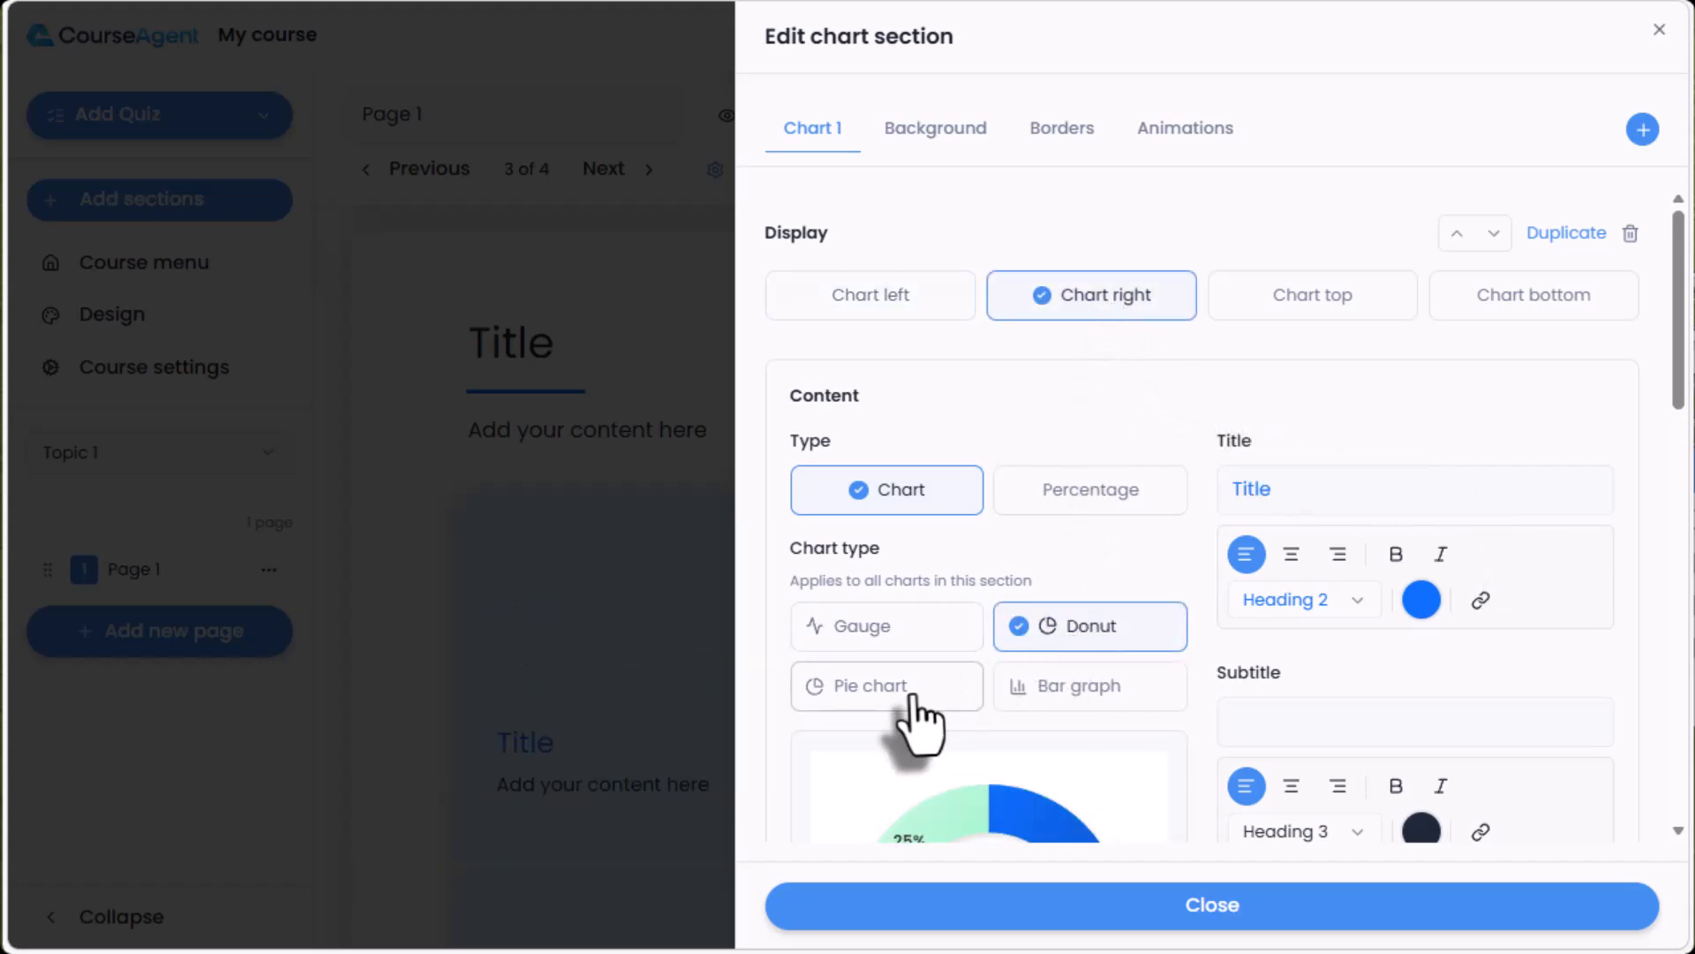
{"action": "left_click", "coordinate": [696, 692]}
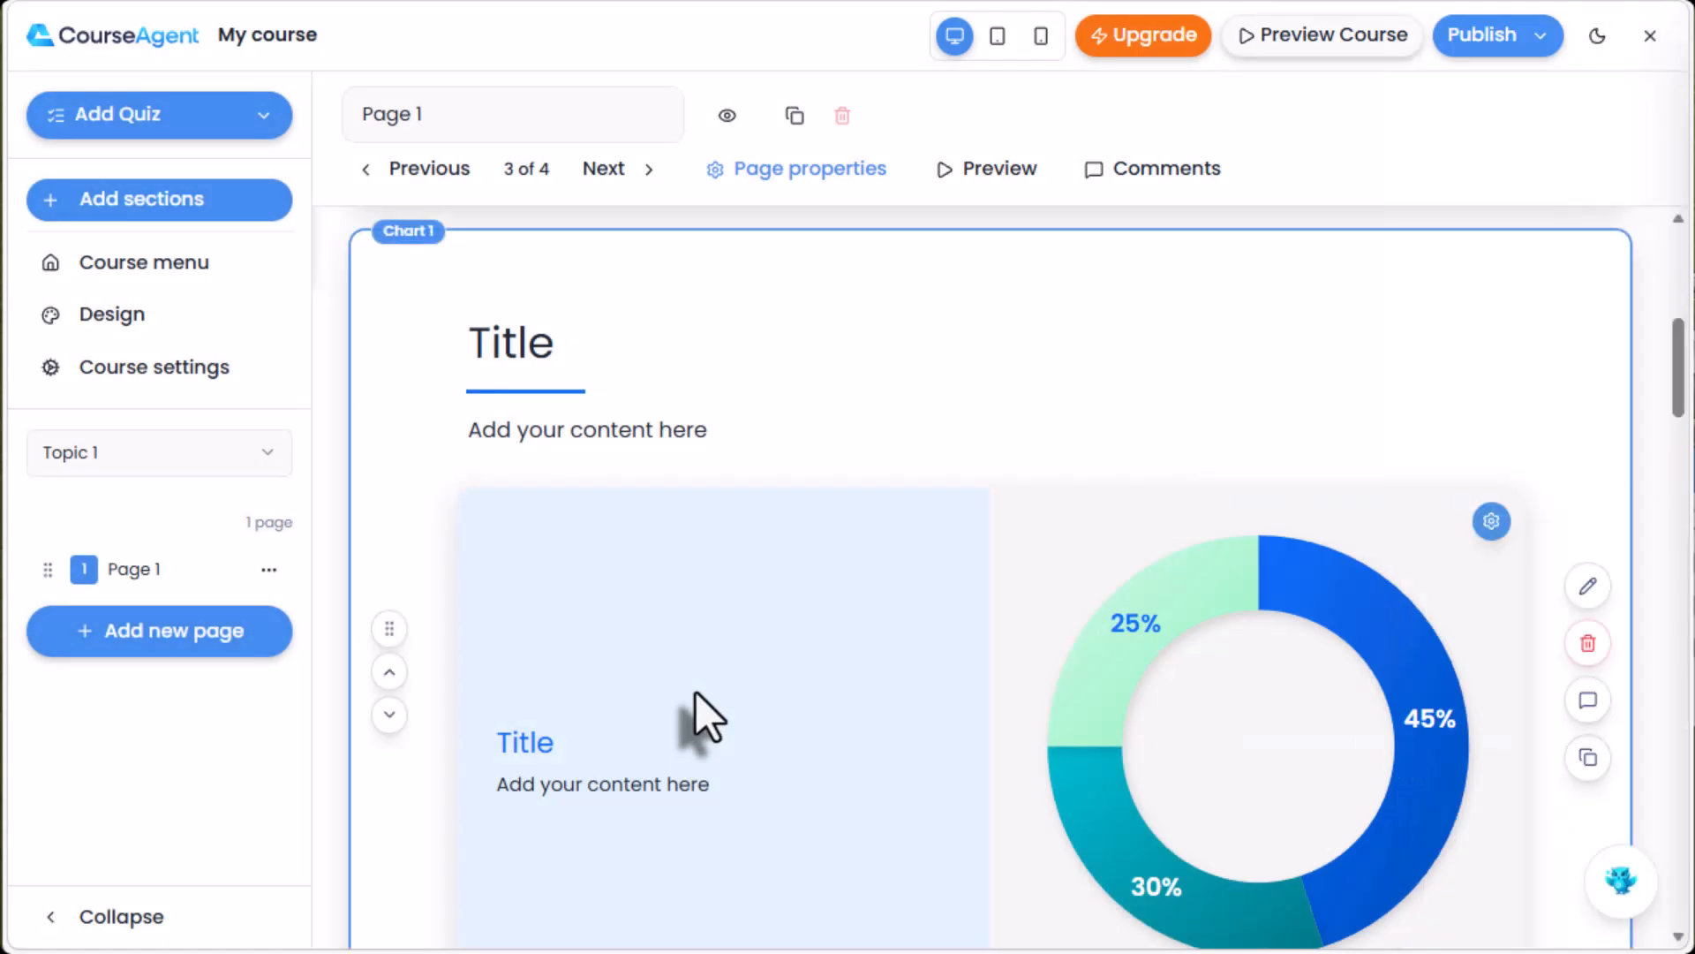
Set the date label of the first step in the Timeline 1 section to "date".
{"action": "scroll", "coordinate": [716, 694], "scroll_direction": "down", "scroll_amount": 2}
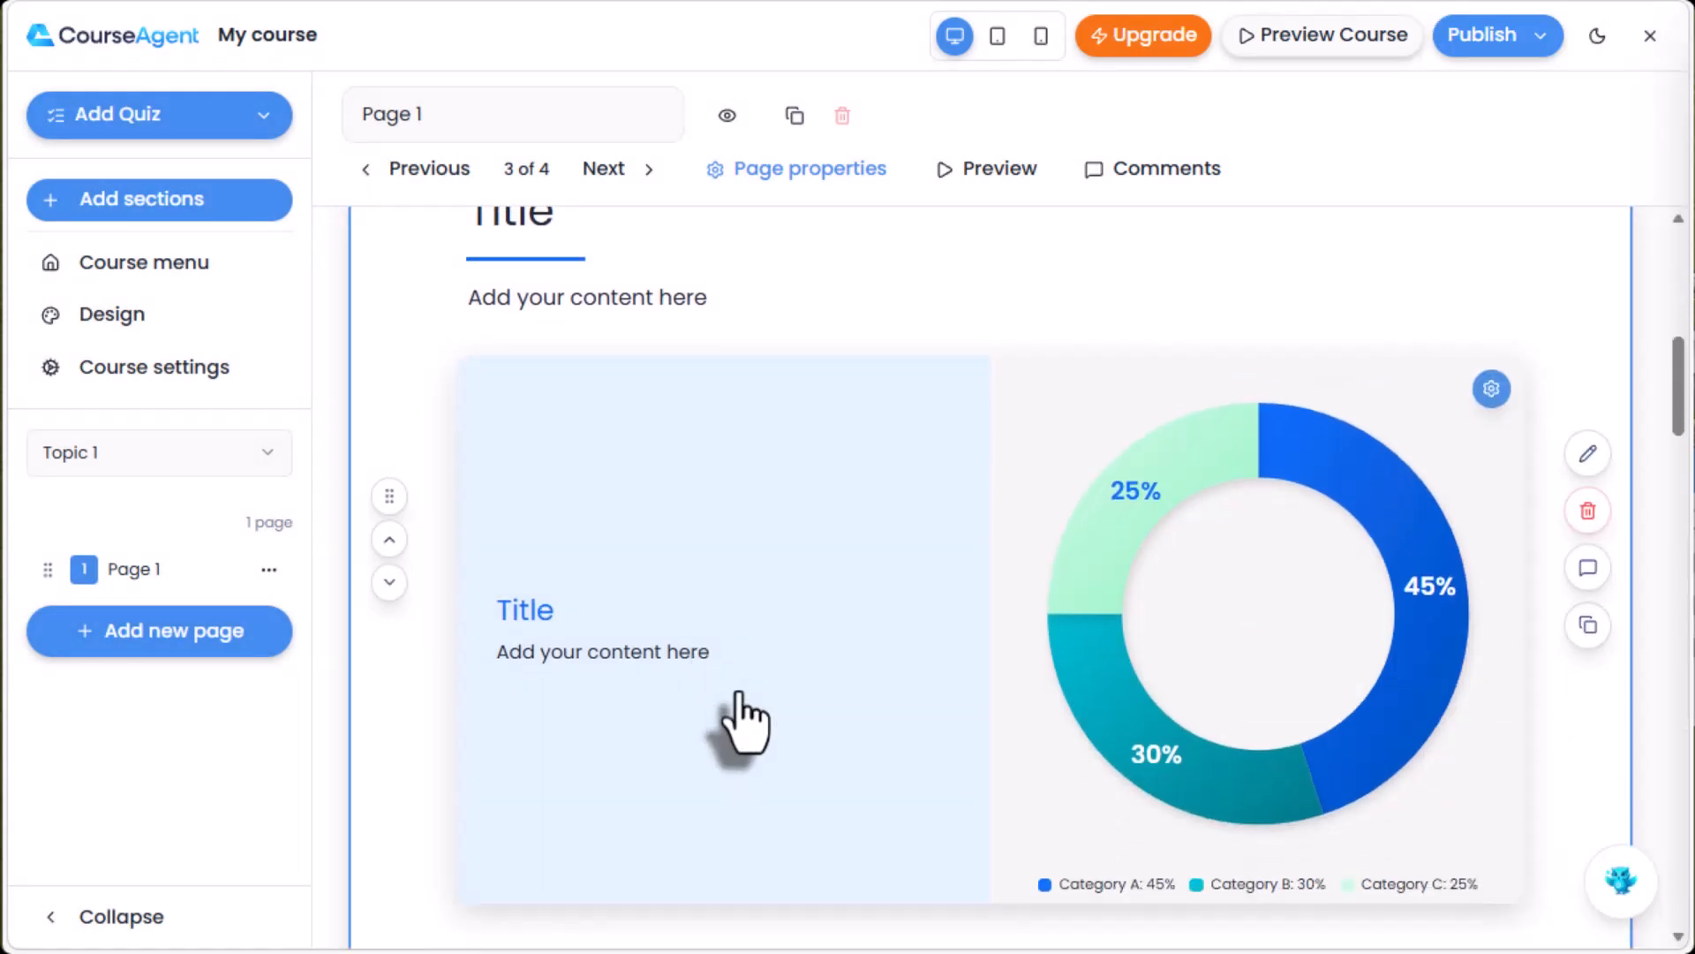
{"action": "scroll", "coordinate": [742, 724], "scroll_direction": "down", "scroll_amount": 8}
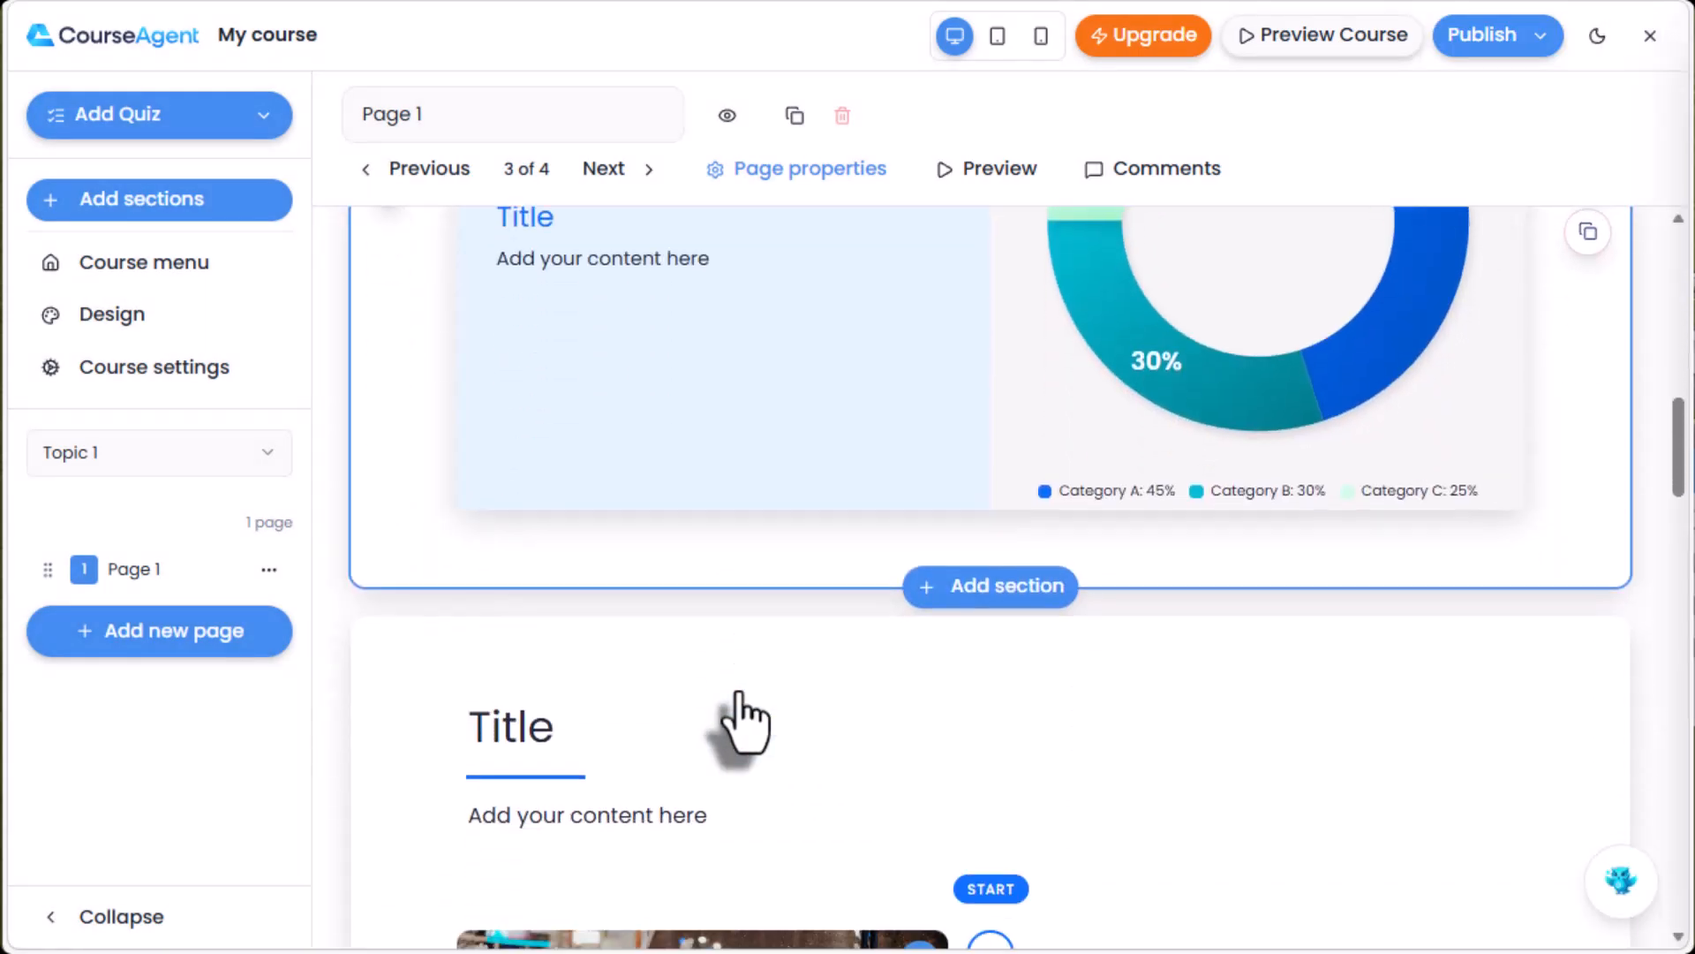
{"action": "scroll", "coordinate": [744, 720], "scroll_direction": "down", "scroll_amount": 2}
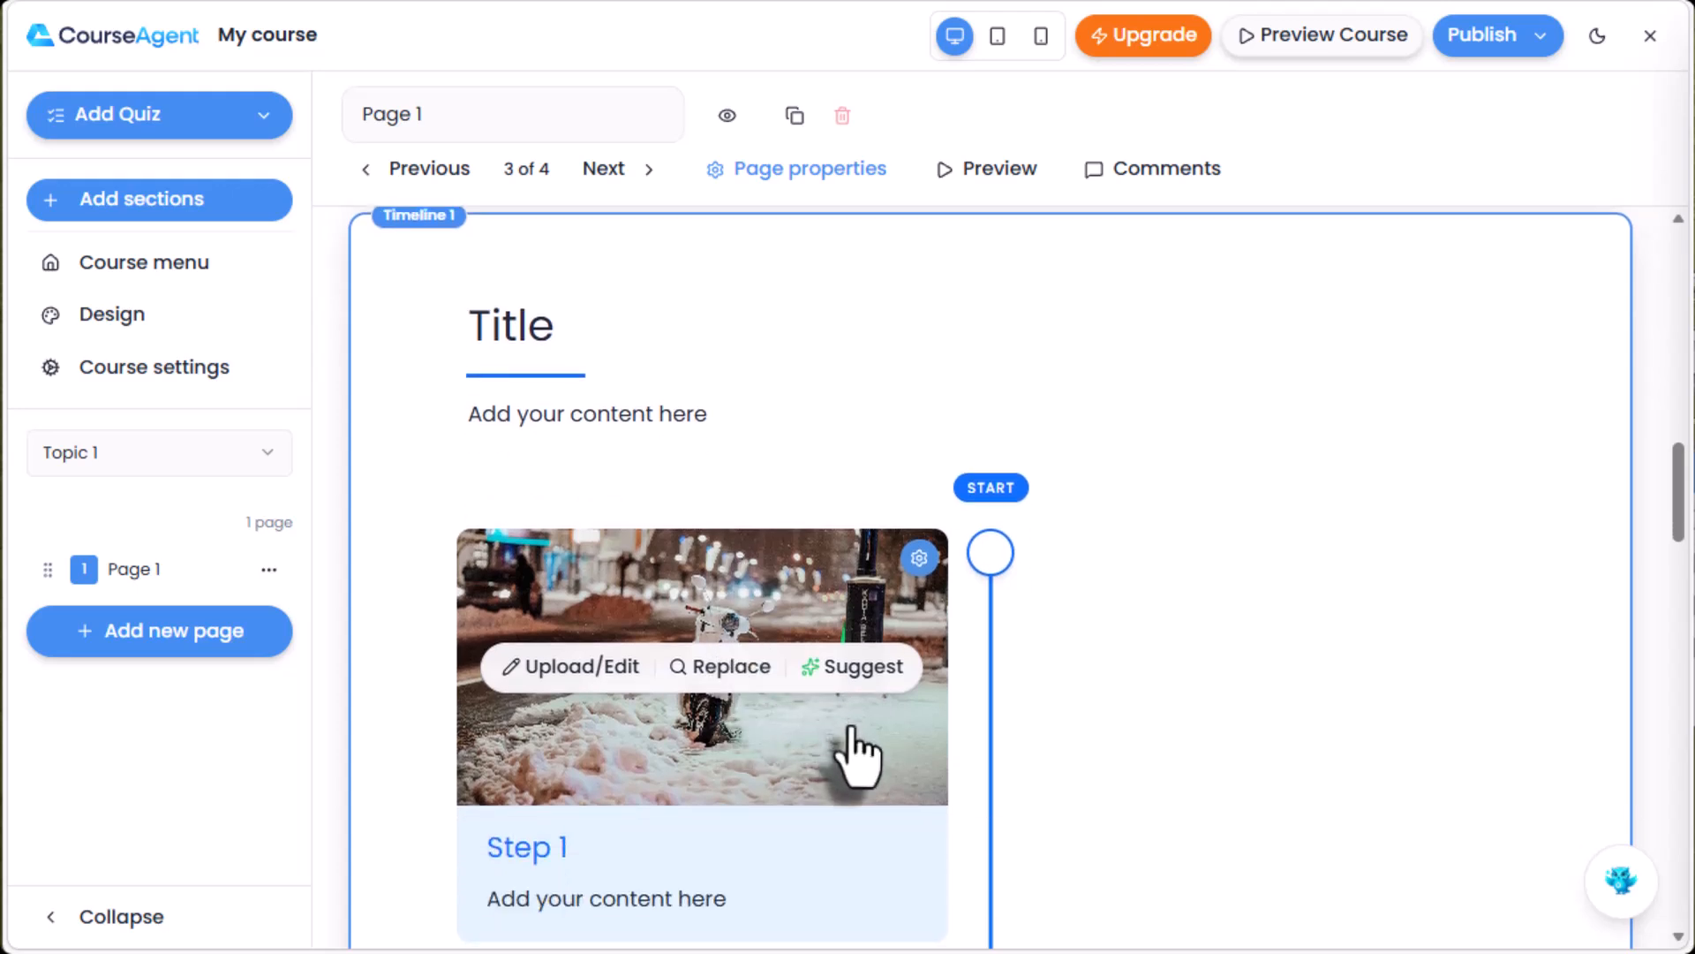
{"action": "left_click", "coordinate": [1001, 552]}
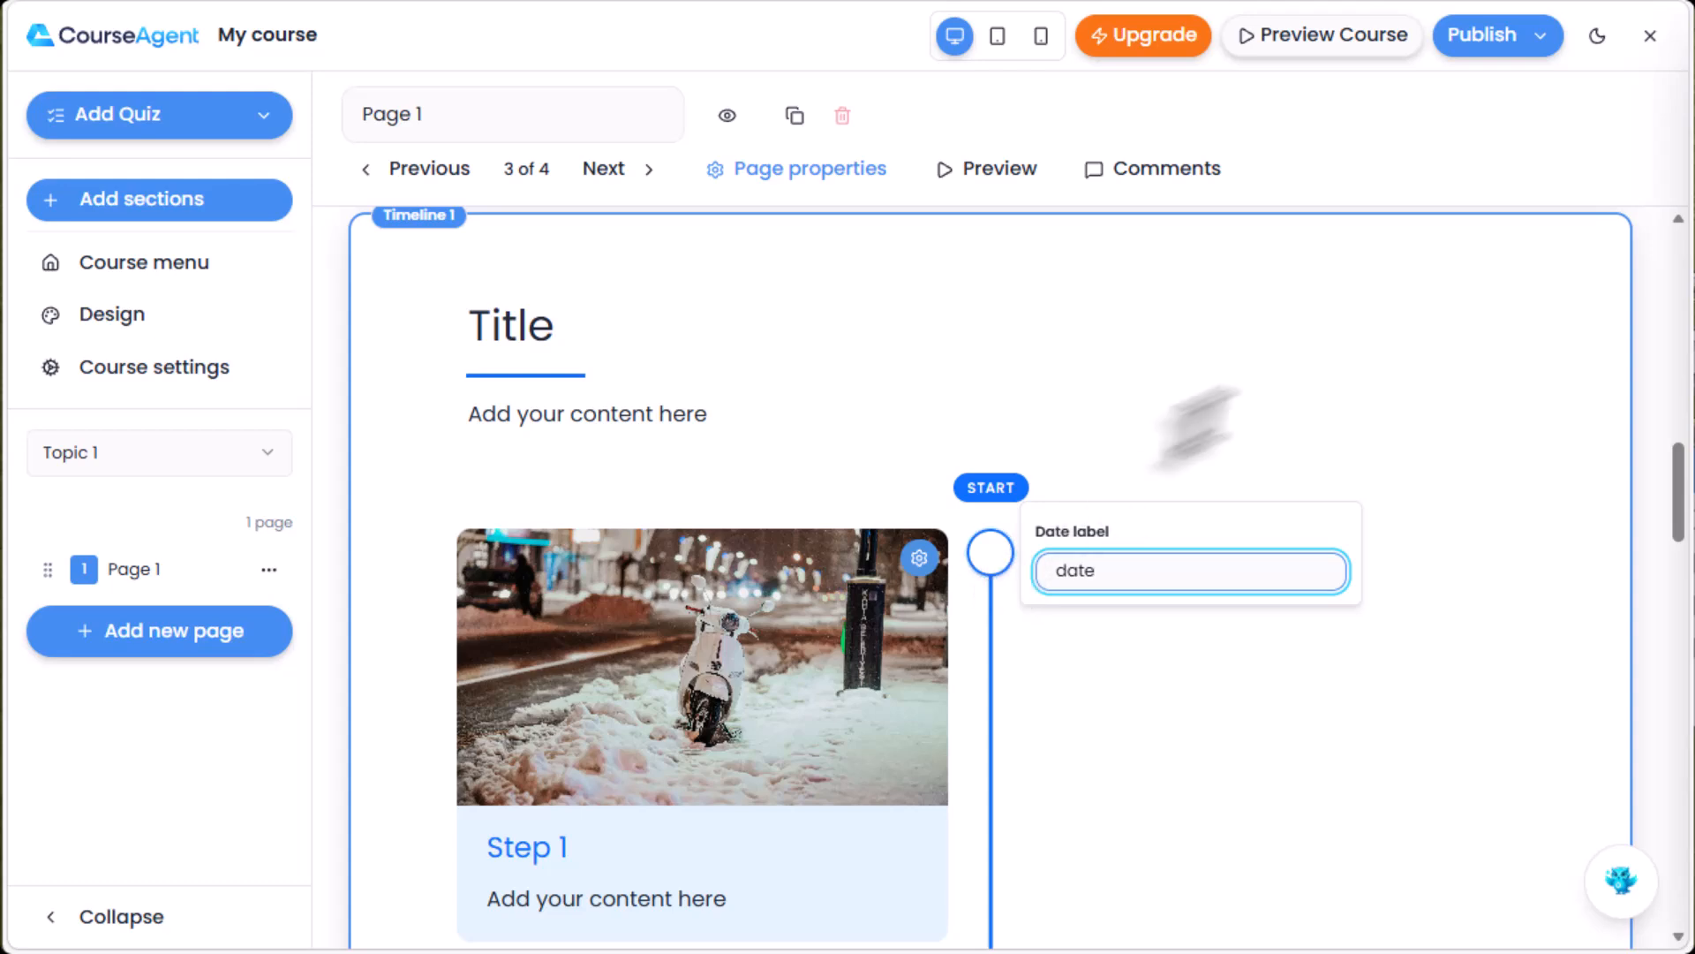
{"action": "left_click", "coordinate": [1248, 408]}
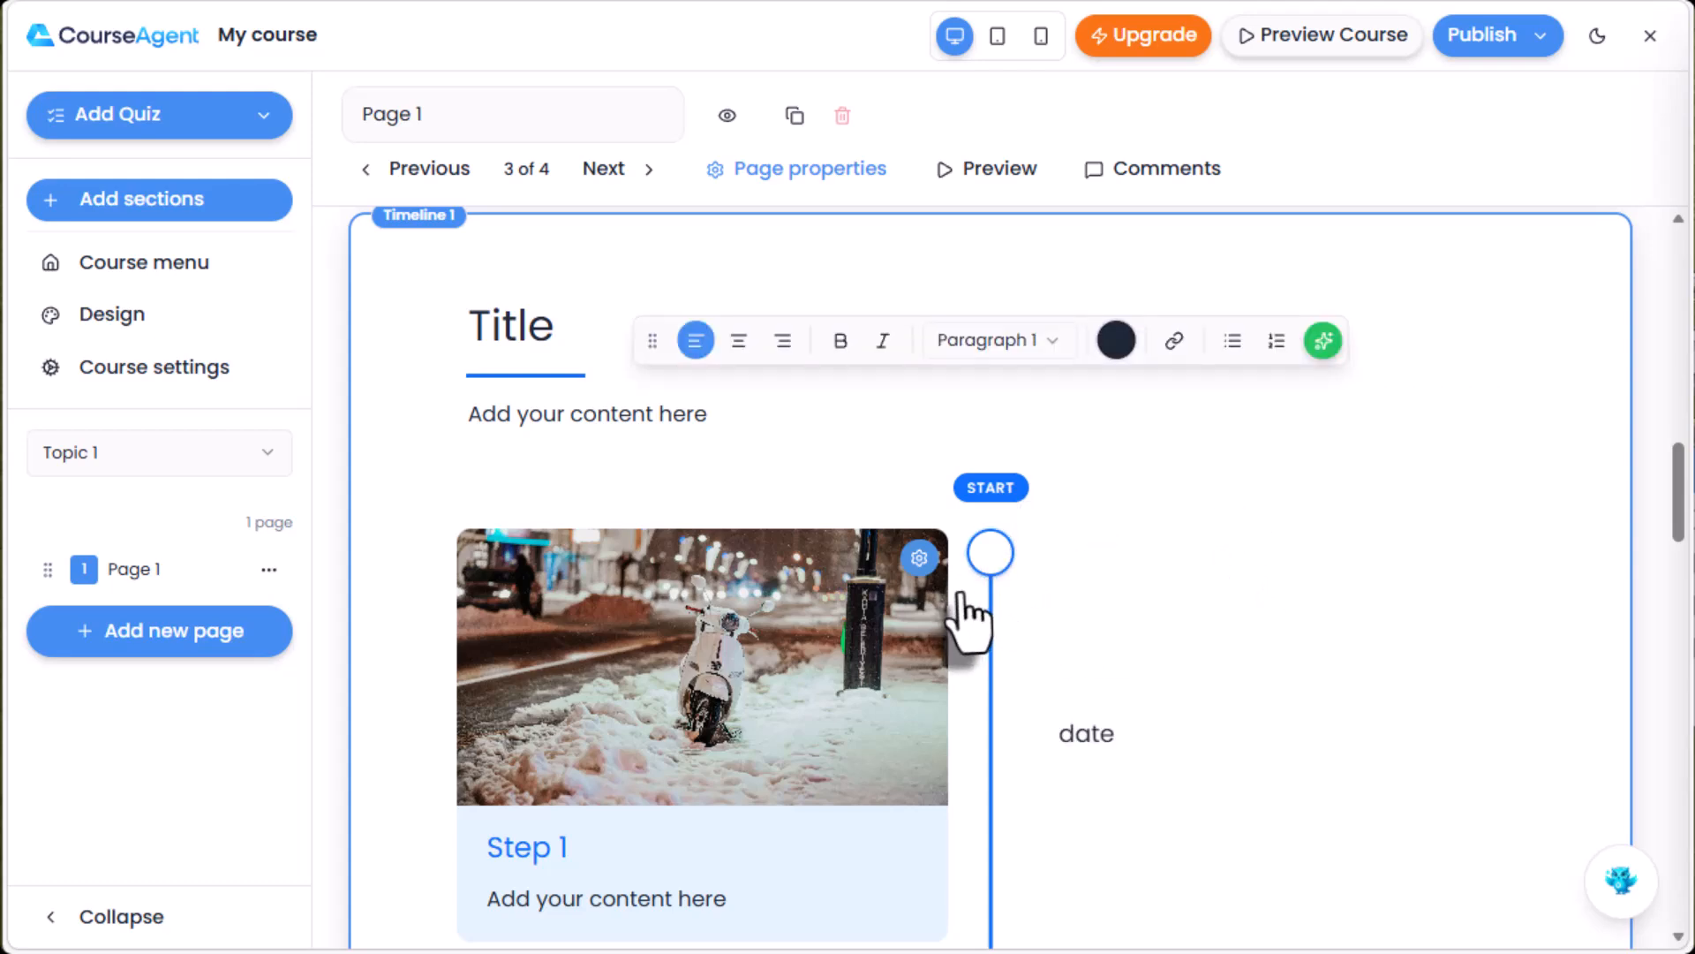
Set the true/false question's feedback layout to Image left.
{"action": "scroll", "coordinate": [971, 609], "scroll_direction": "down", "scroll_amount": 5}
{"action": "scroll", "coordinate": [971, 613], "scroll_direction": "up", "scroll_amount": 2}
{"action": "scroll", "coordinate": [967, 618], "scroll_direction": "up", "scroll_amount": 2}
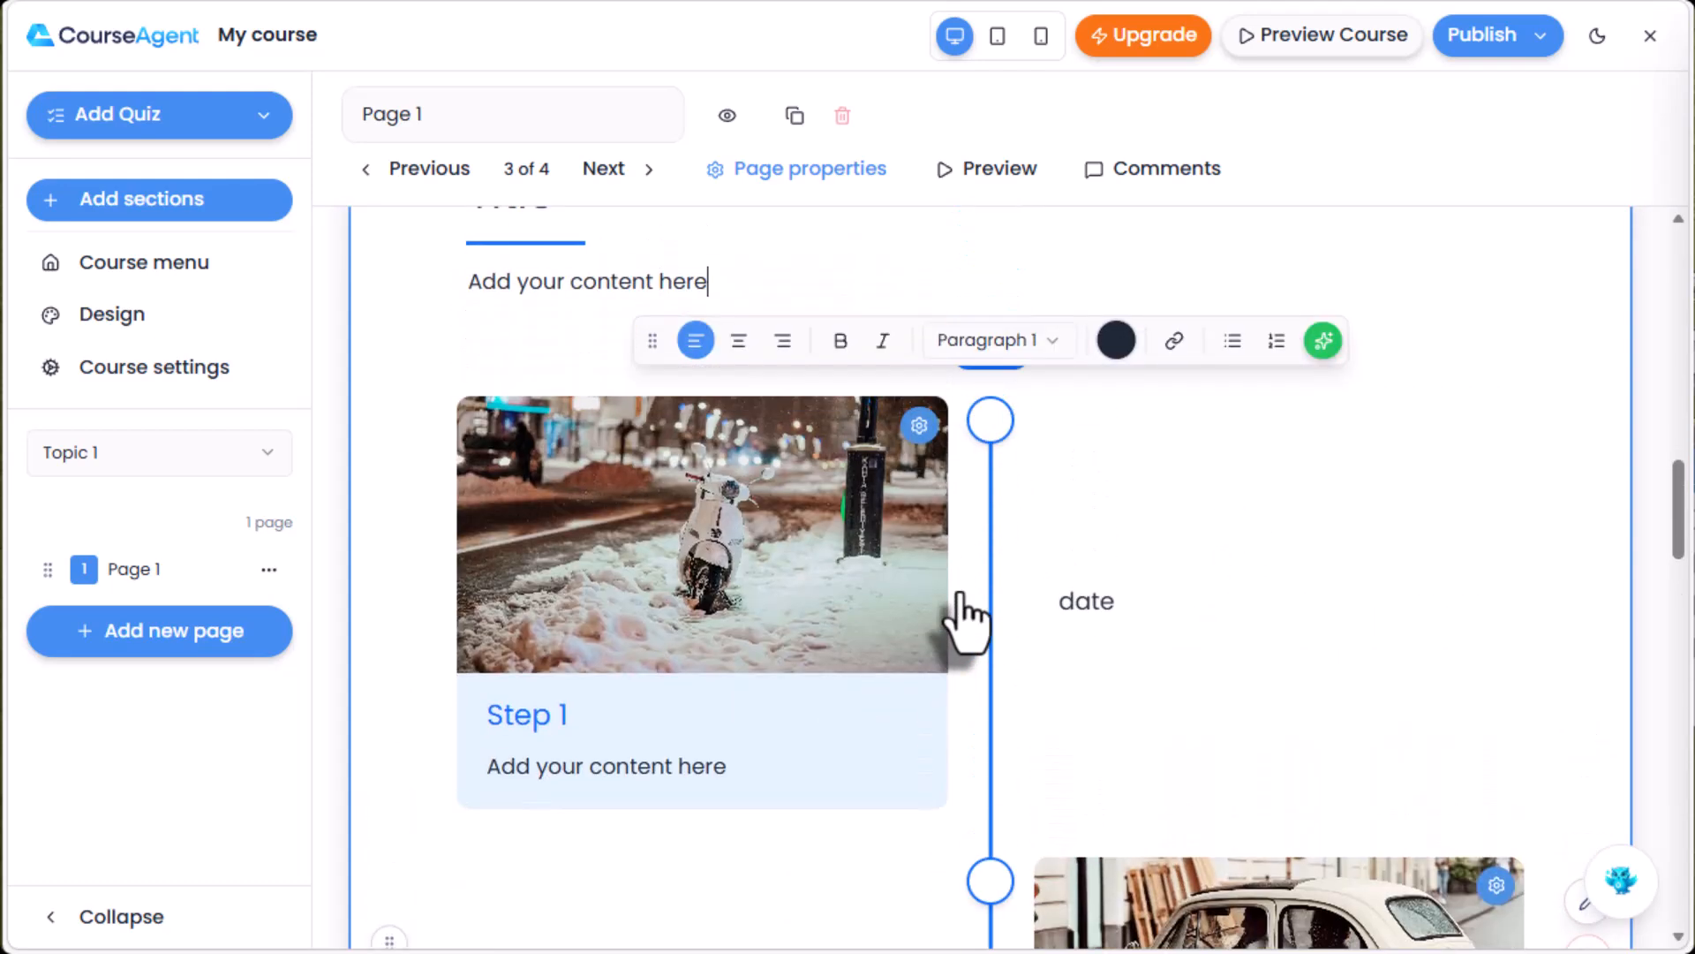
{"action": "scroll", "coordinate": [966, 618], "scroll_direction": "down", "scroll_amount": 5}
{"action": "scroll", "coordinate": [967, 619], "scroll_direction": "down", "scroll_amount": 6}
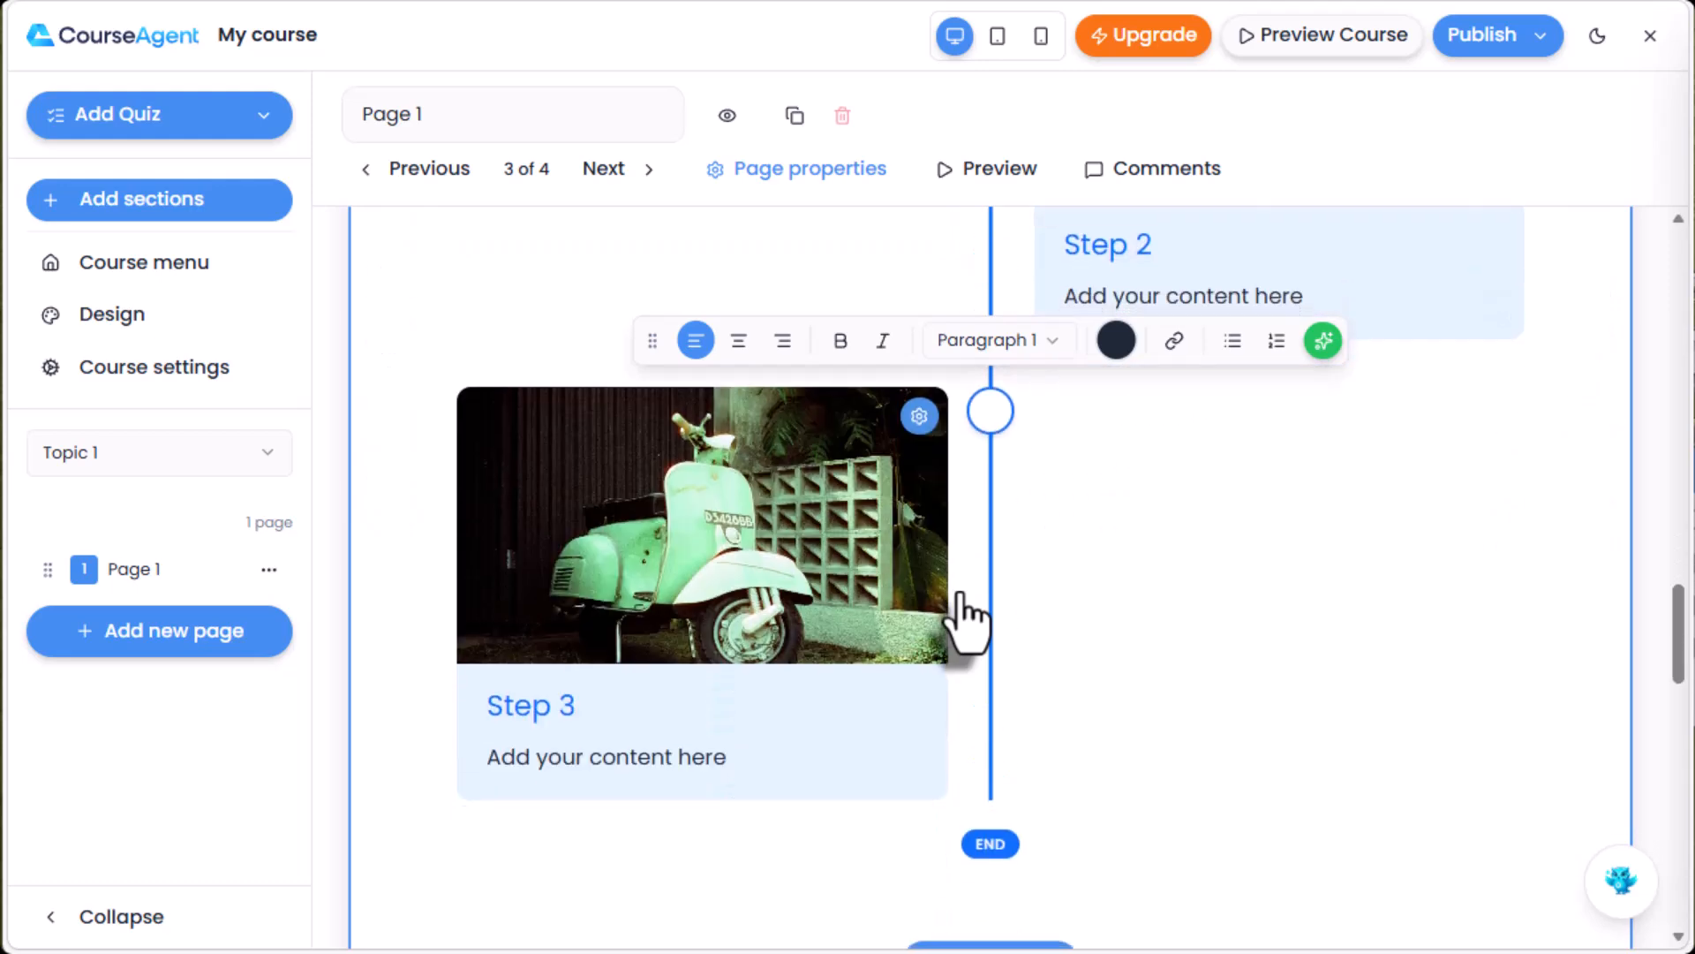
{"action": "scroll", "coordinate": [1025, 750], "scroll_direction": "down", "scroll_amount": 3}
{"action": "scroll", "coordinate": [1016, 761], "scroll_direction": "down", "scroll_amount": 3}
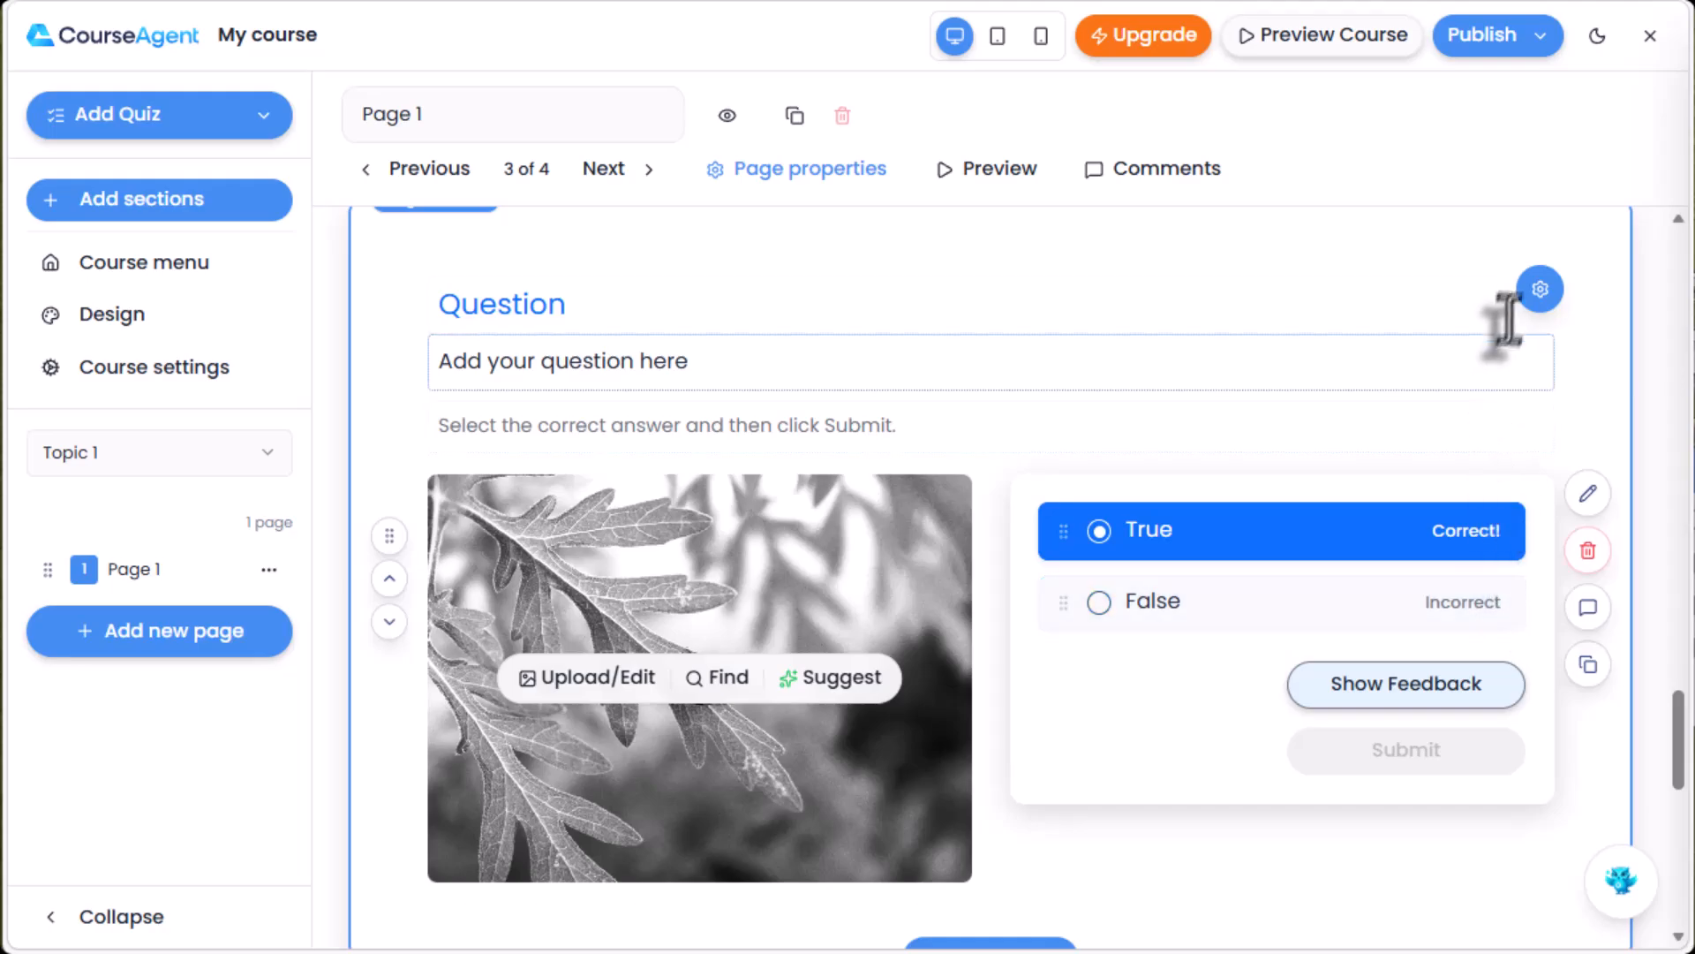
{"action": "left_click", "coordinate": [1540, 291]}
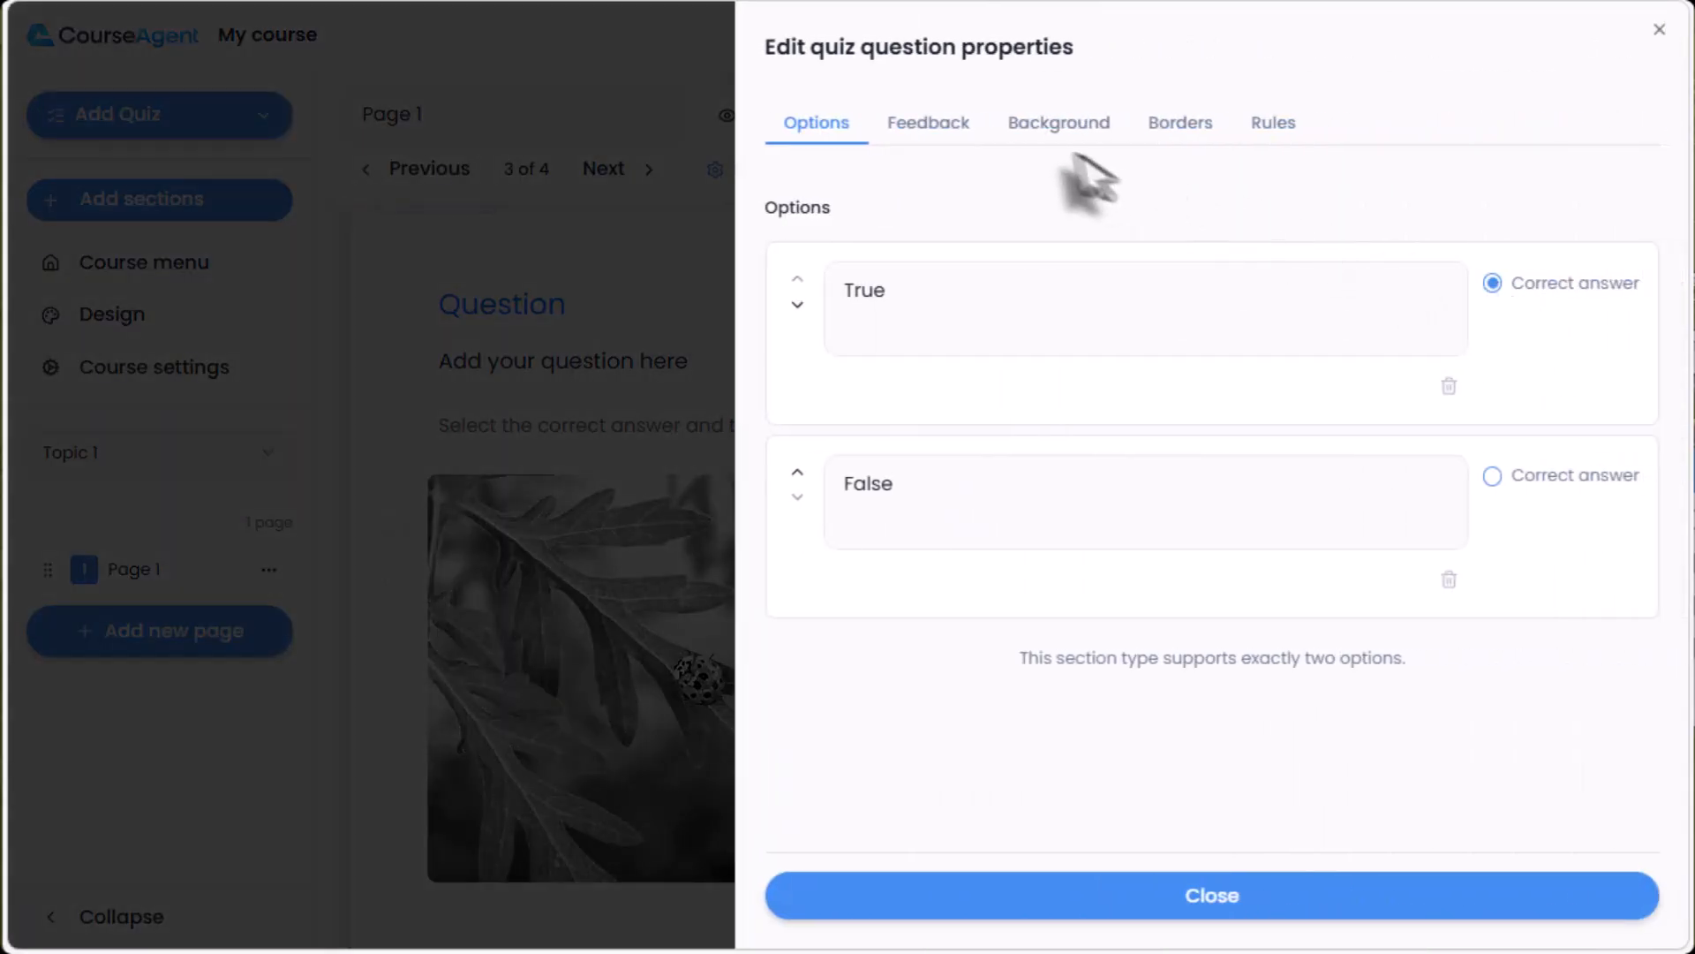
{"action": "left_click", "coordinate": [934, 124]}
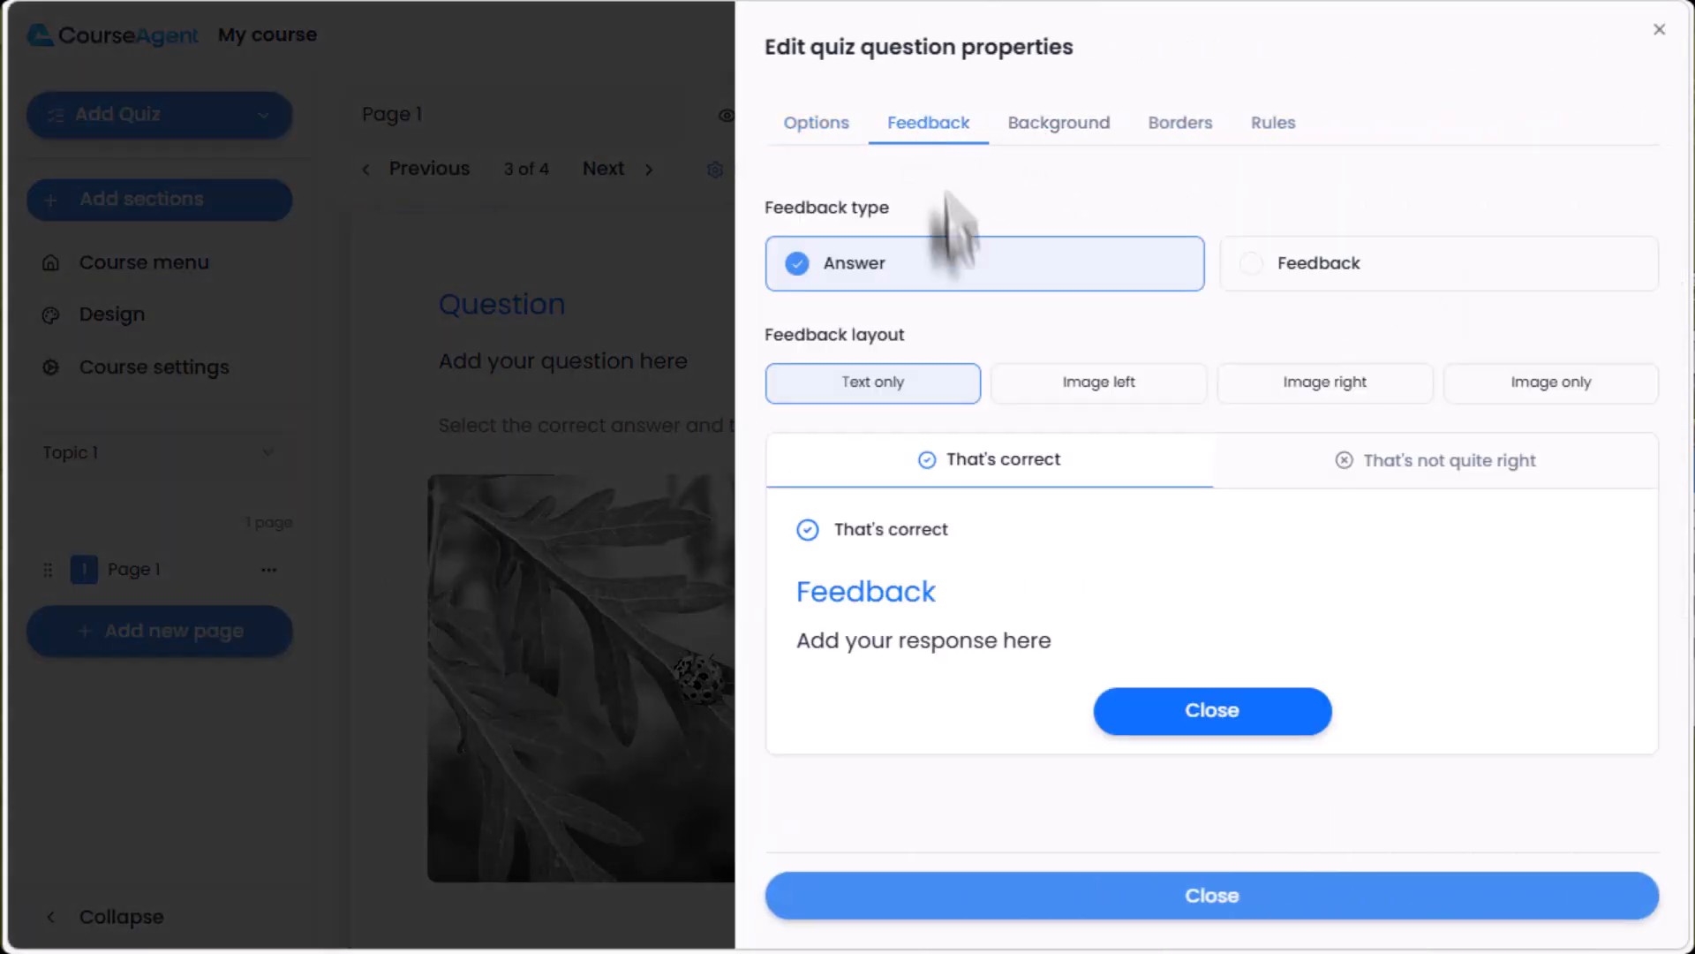
{"action": "left_click", "coordinate": [1117, 395]}
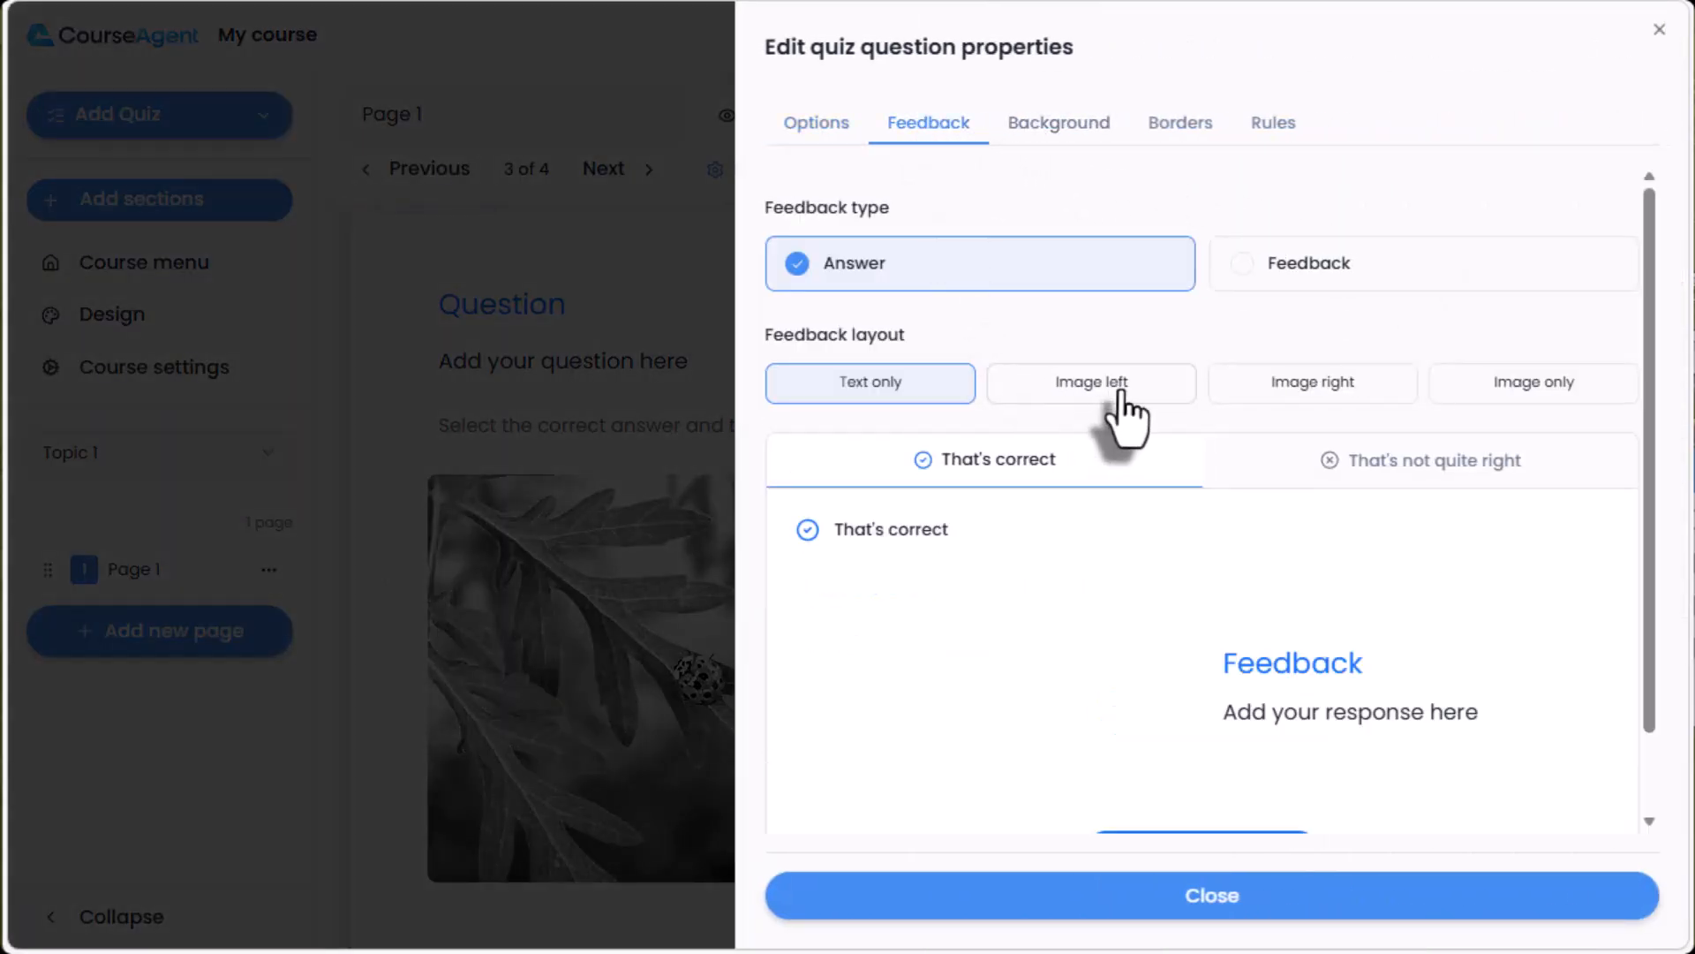
{"action": "left_click", "coordinate": [685, 392]}
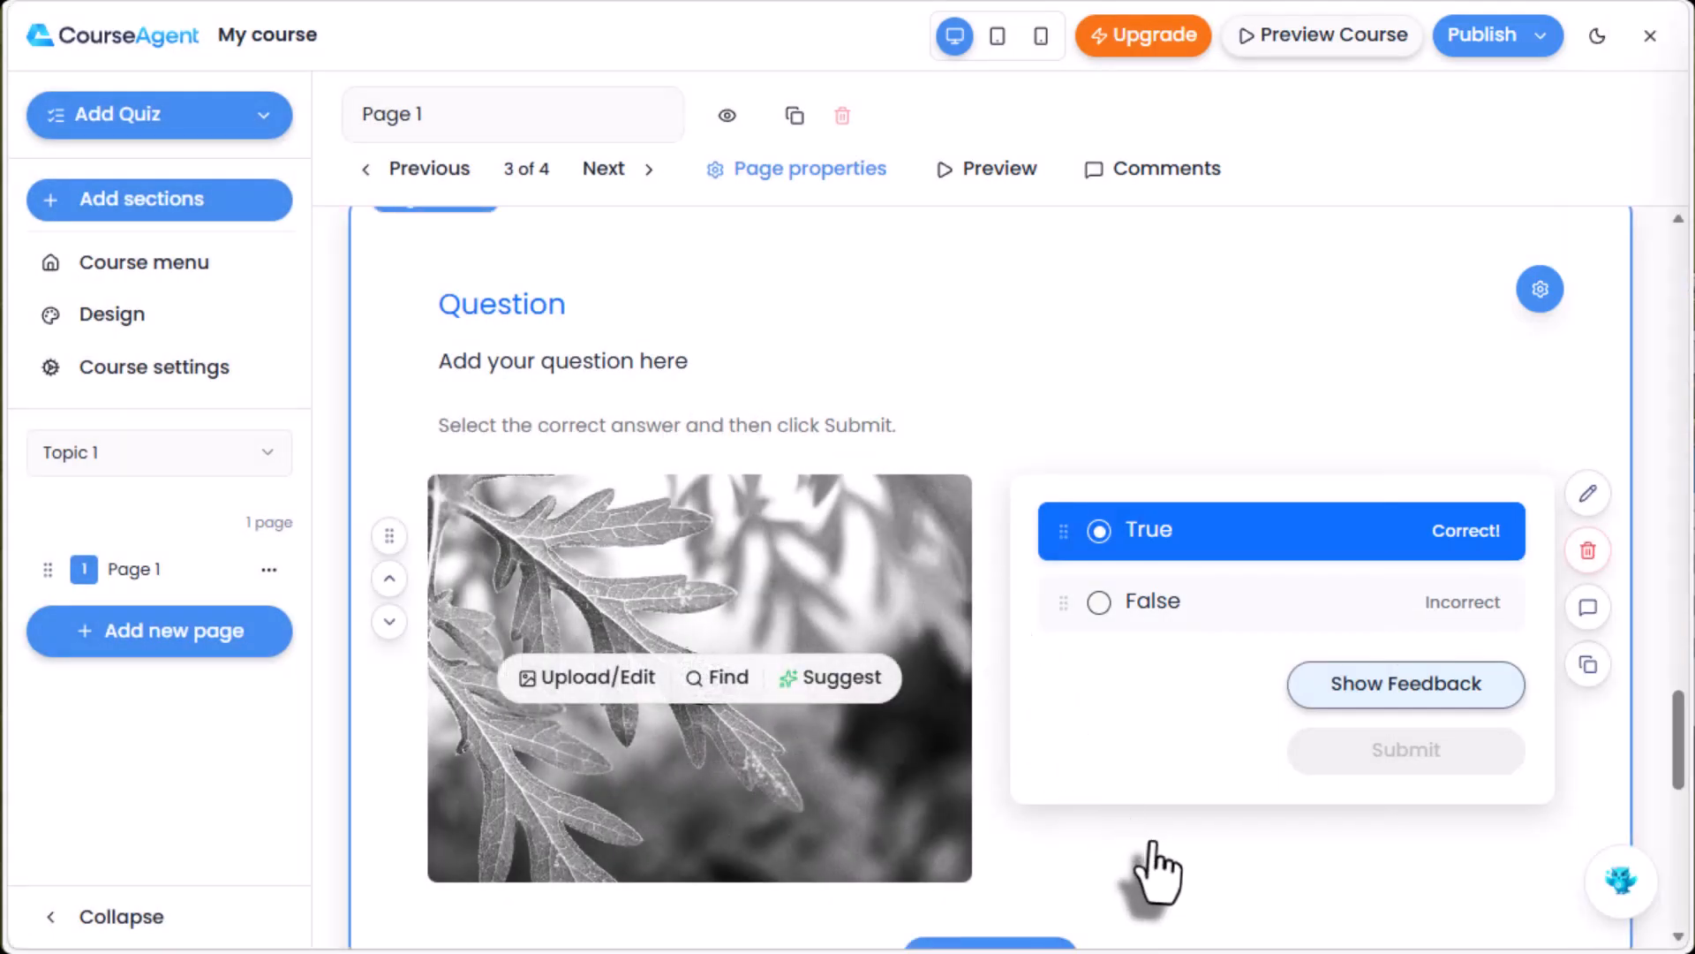
Change the background color of the flip card section below the quiz question to mint green.
{"action": "scroll", "coordinate": [1160, 870], "scroll_direction": "down", "scroll_amount": 8}
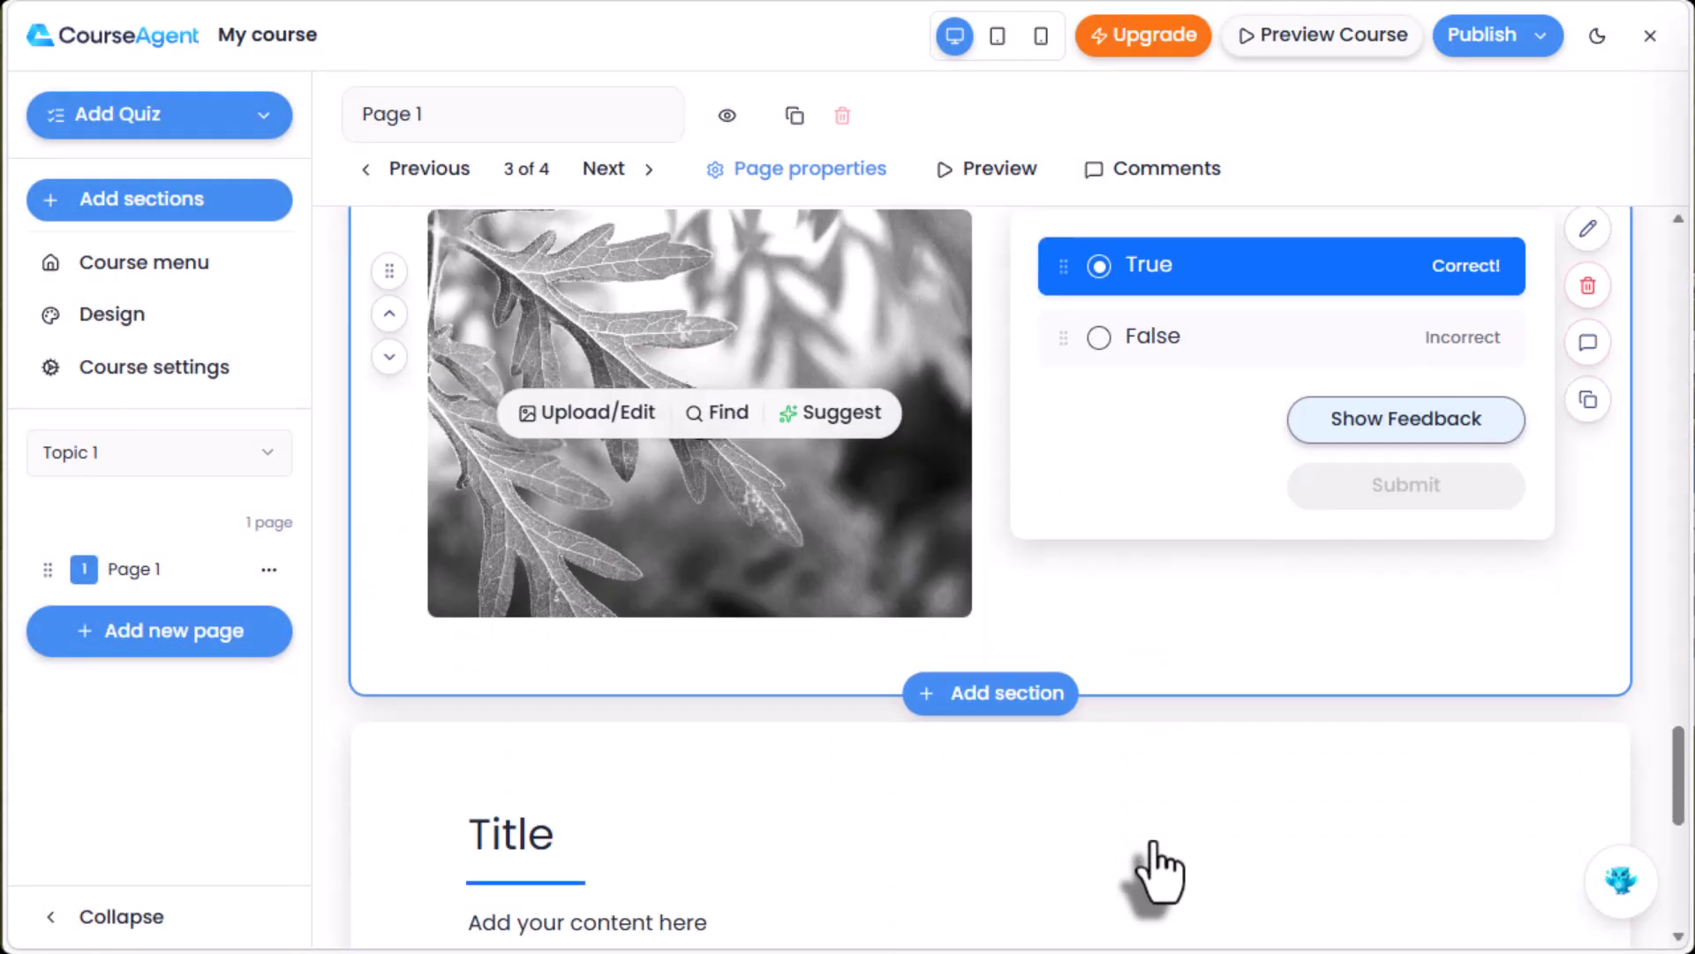
{"action": "scroll", "coordinate": [1153, 843], "scroll_direction": "down", "scroll_amount": 2}
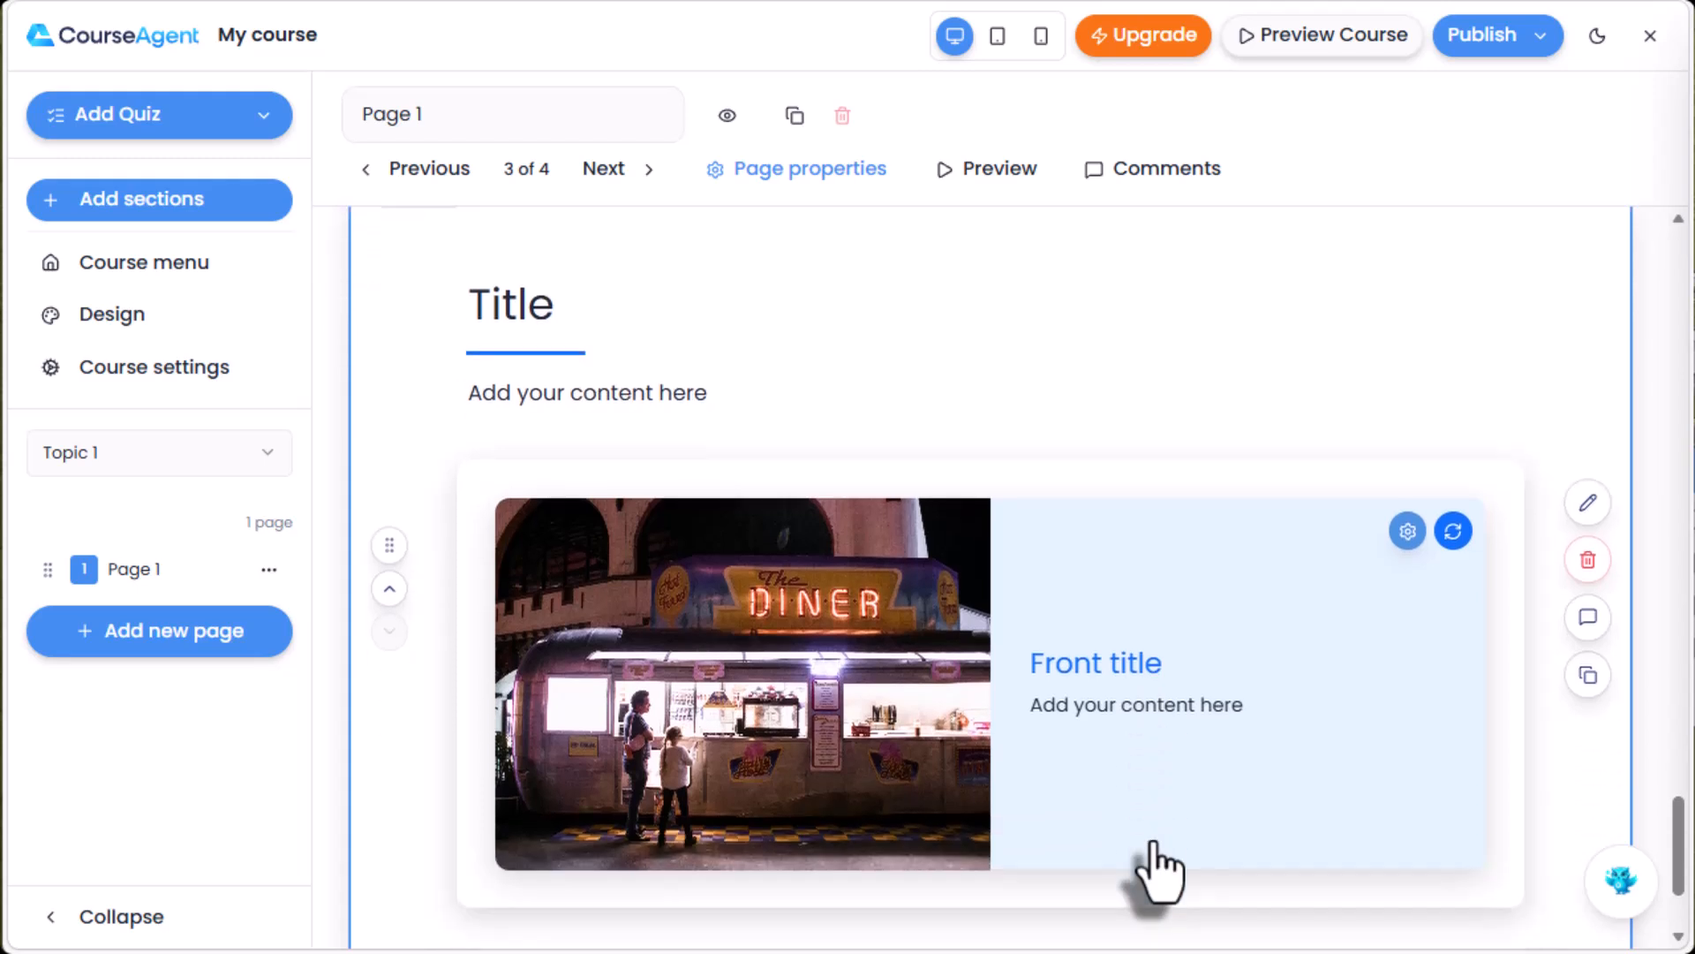
{"action": "left_click", "coordinate": [1589, 504]}
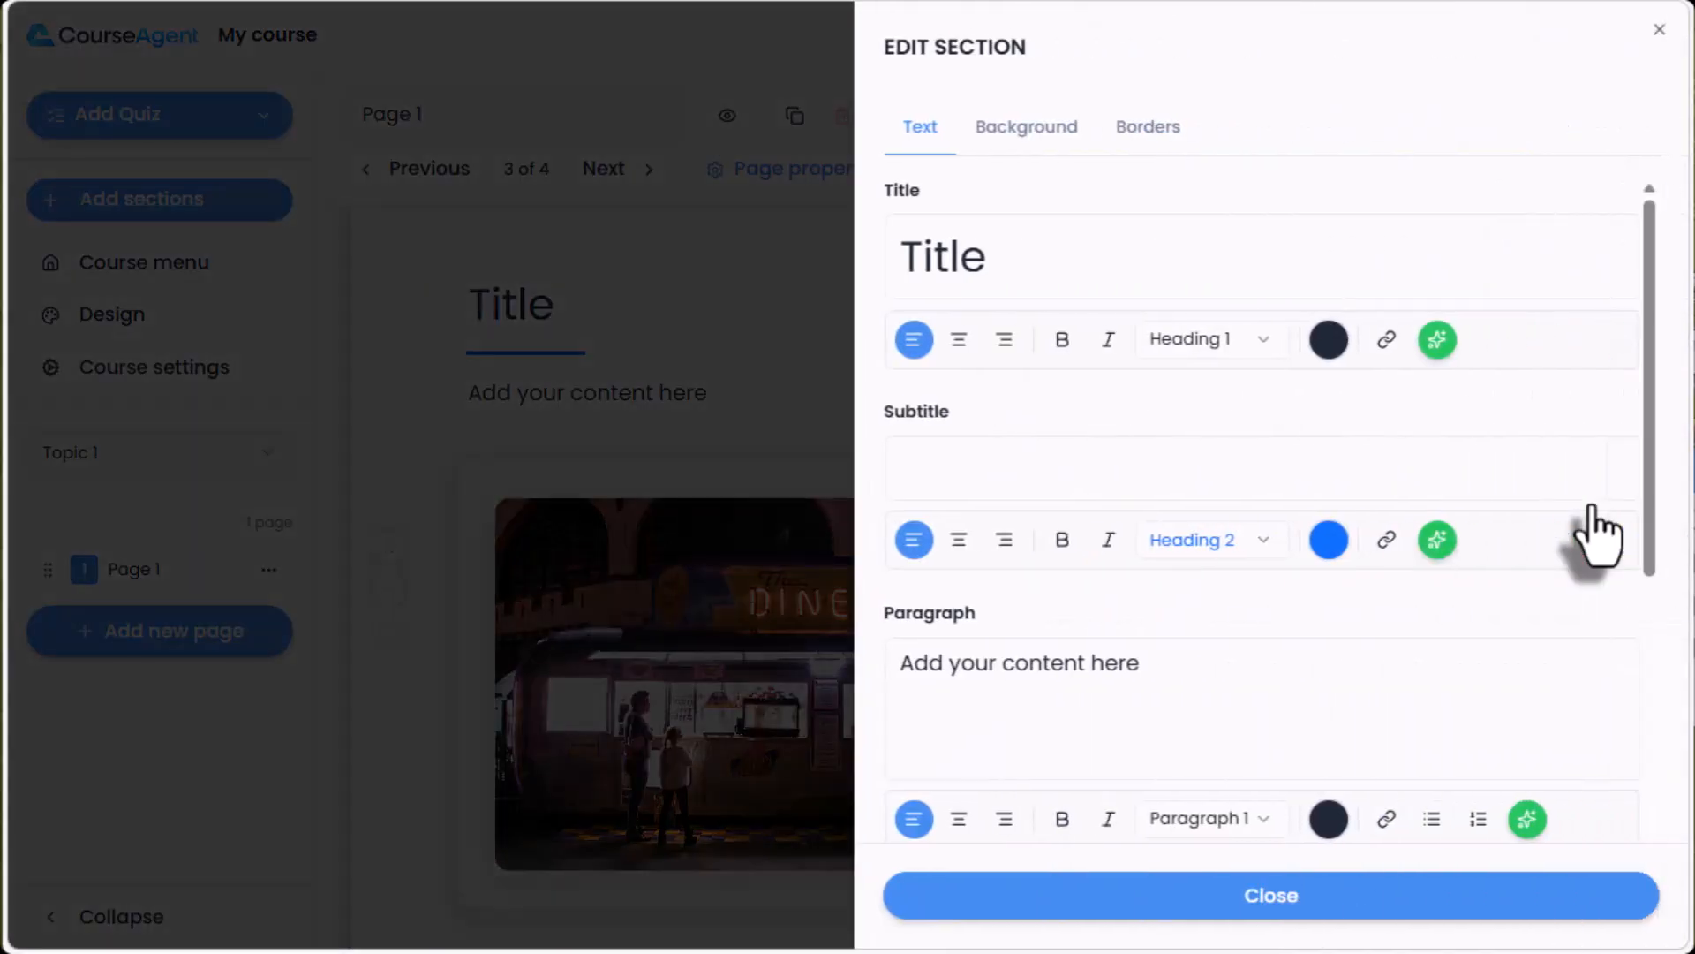
{"action": "left_click", "coordinate": [1042, 130]}
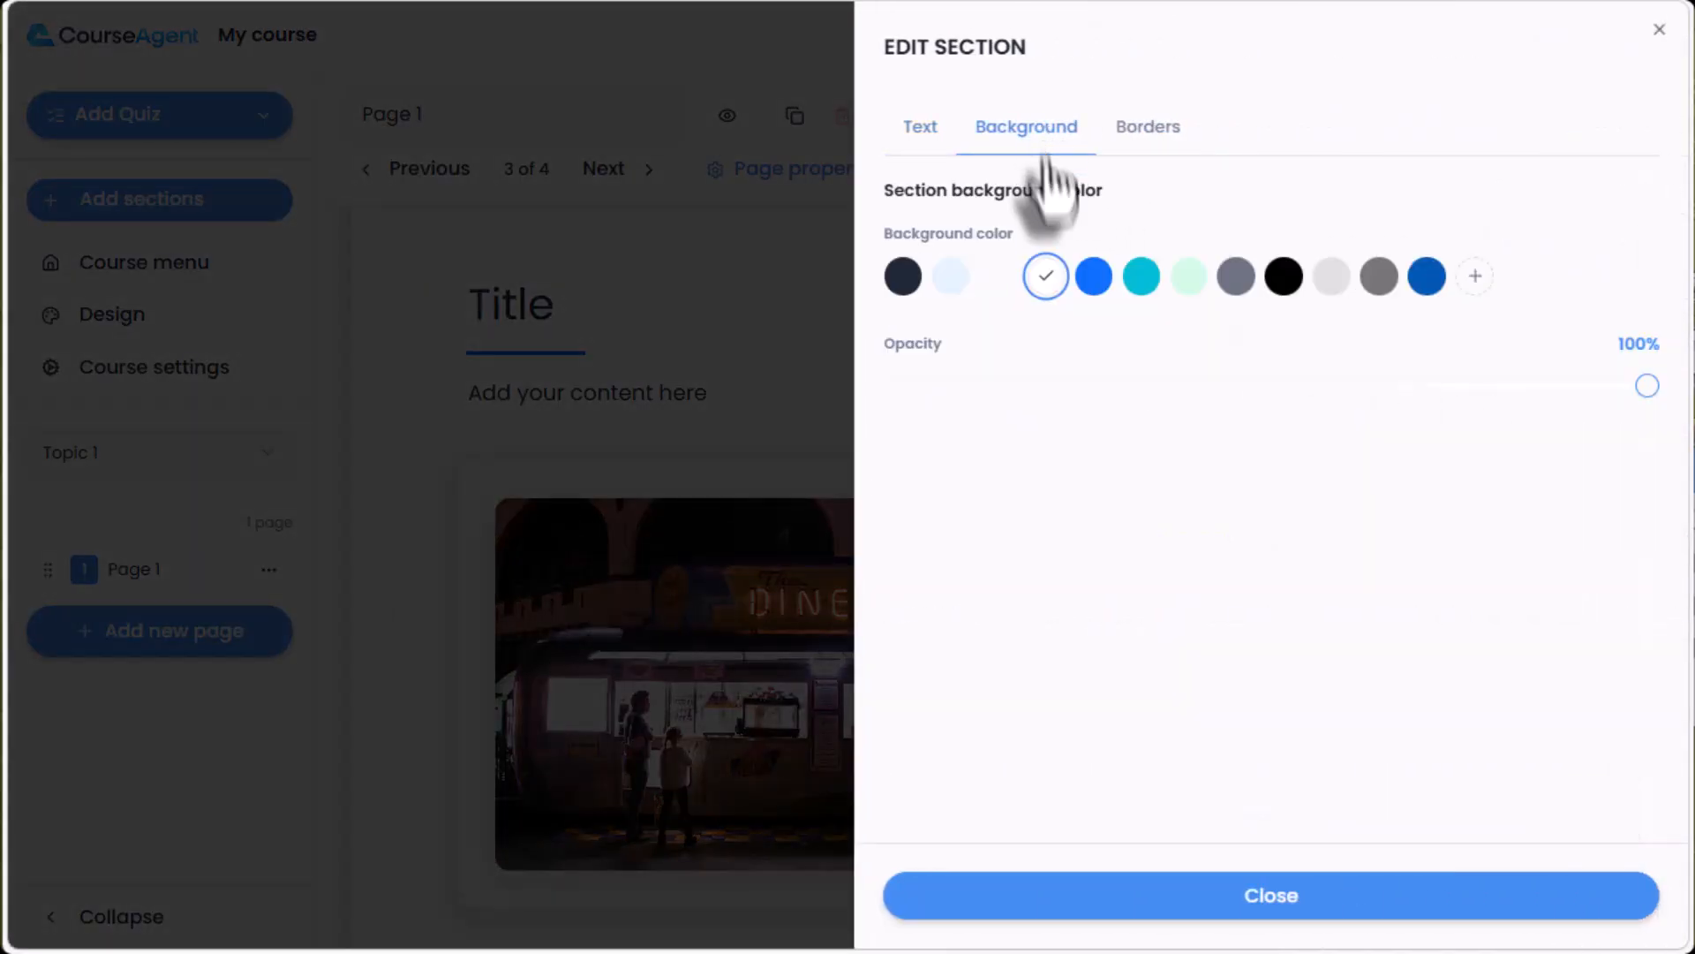
{"action": "left_click", "coordinate": [788, 415]}
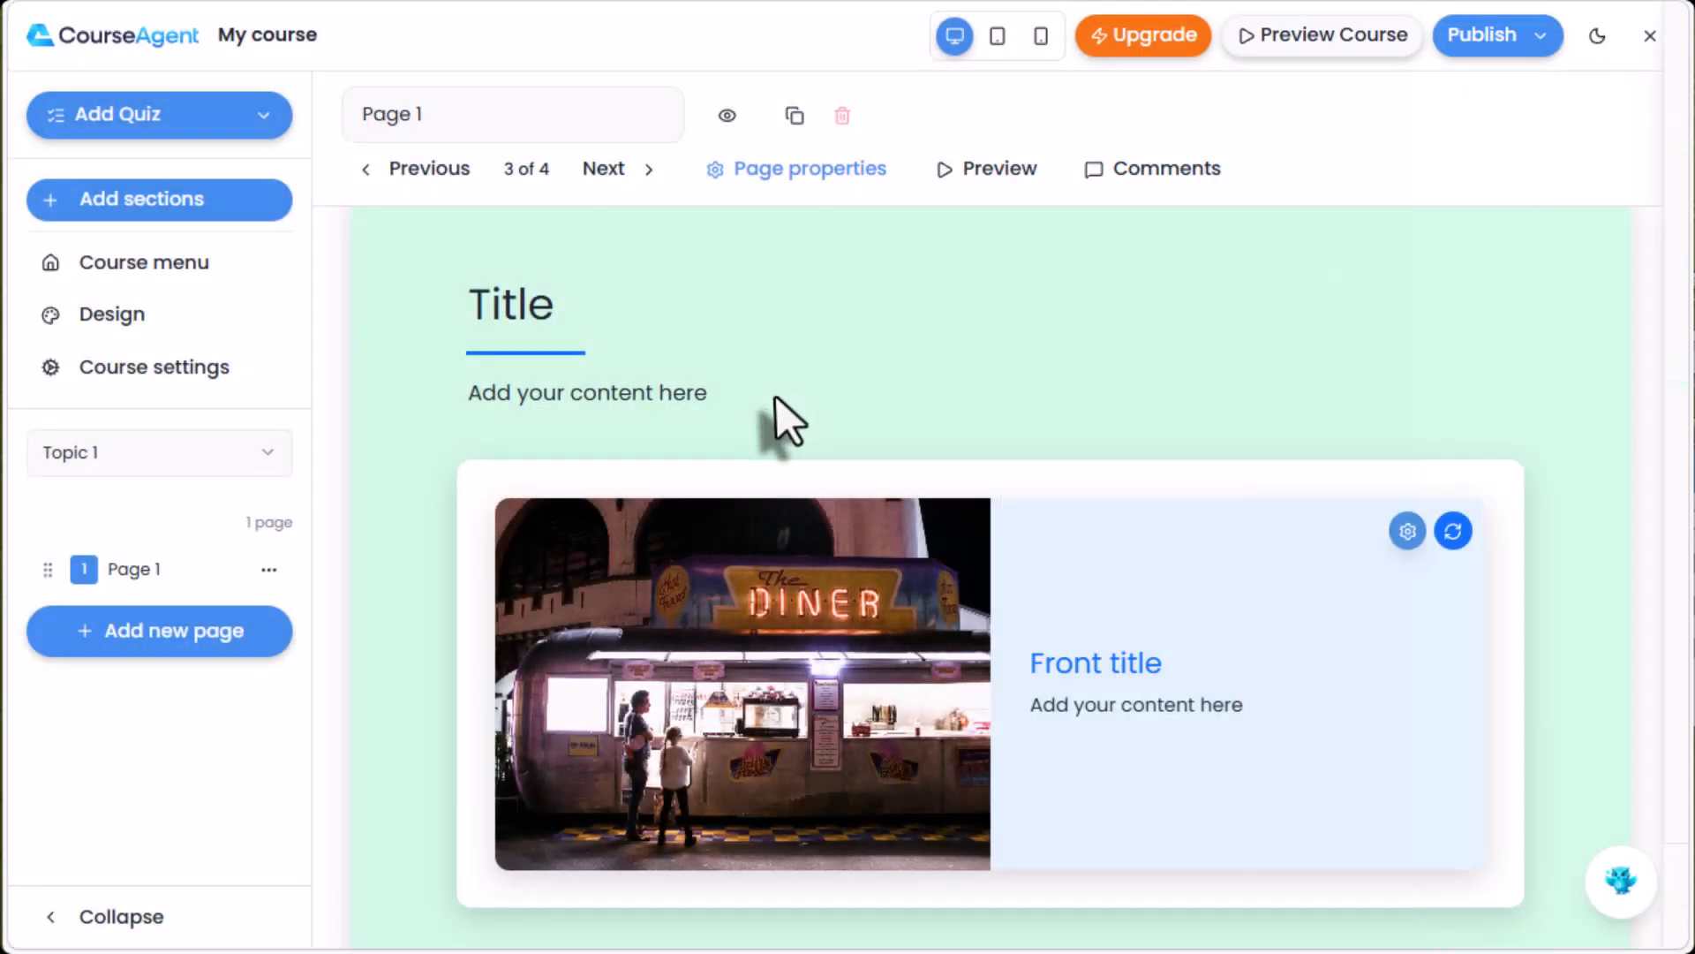
Add a second card to the Flip / Compare section and set its back side's display to Image right.
{"action": "left_click", "coordinate": [1408, 531]}
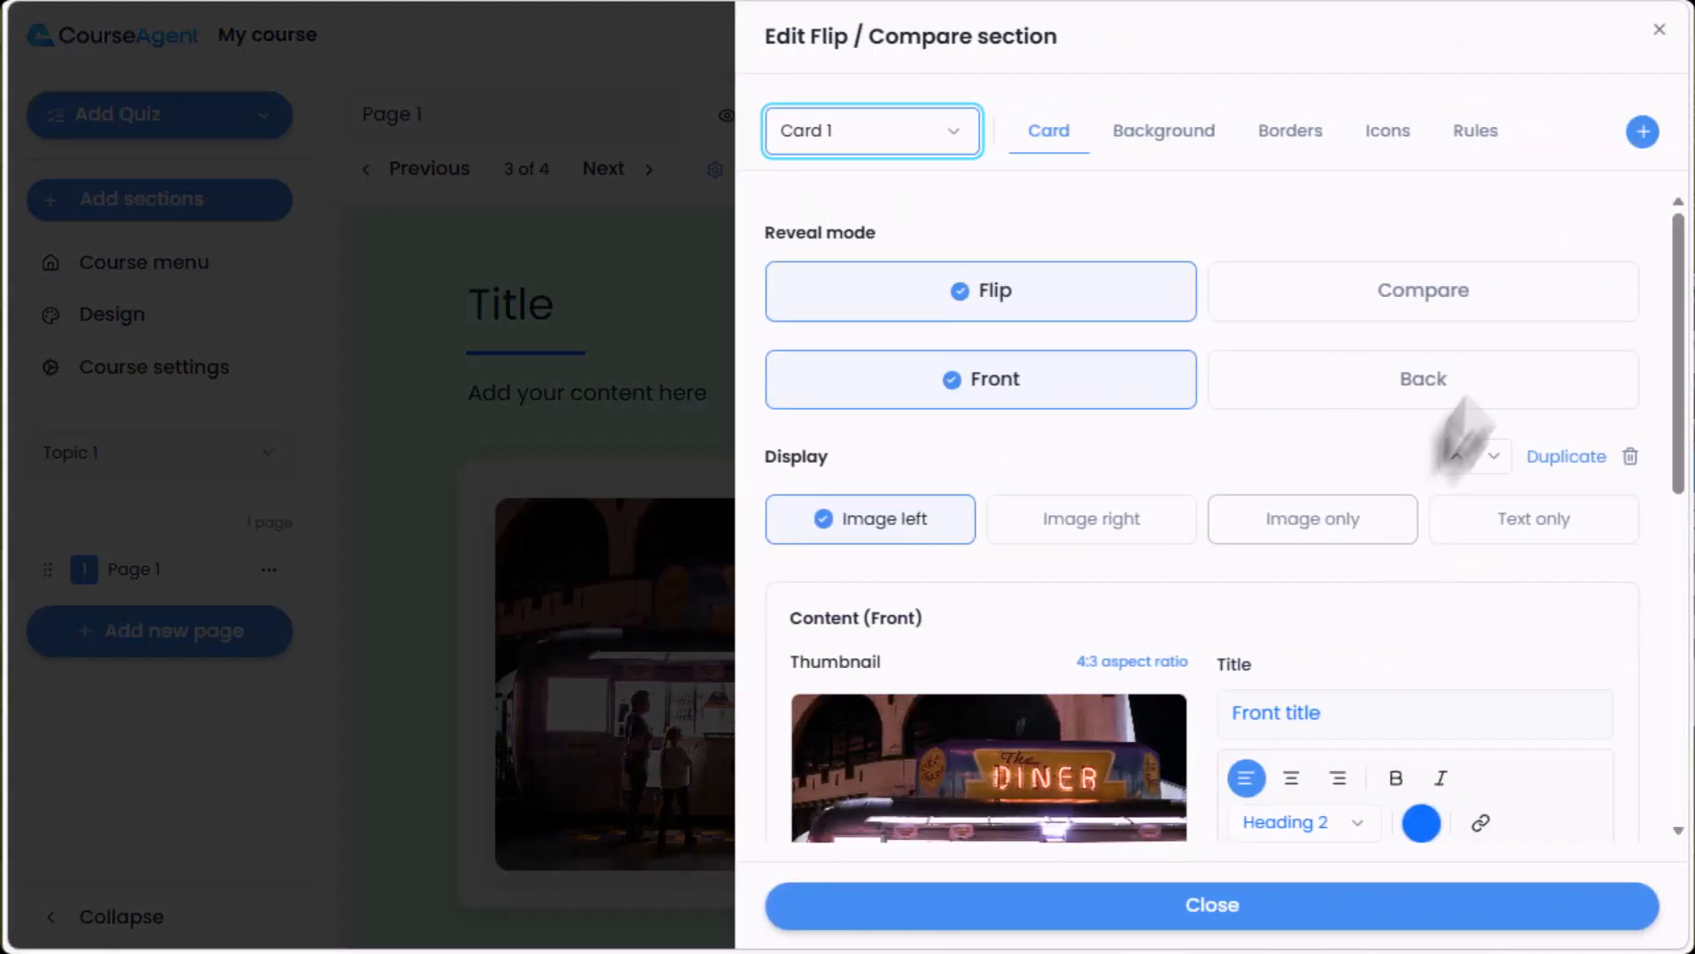
{"action": "left_click", "coordinate": [1640, 133]}
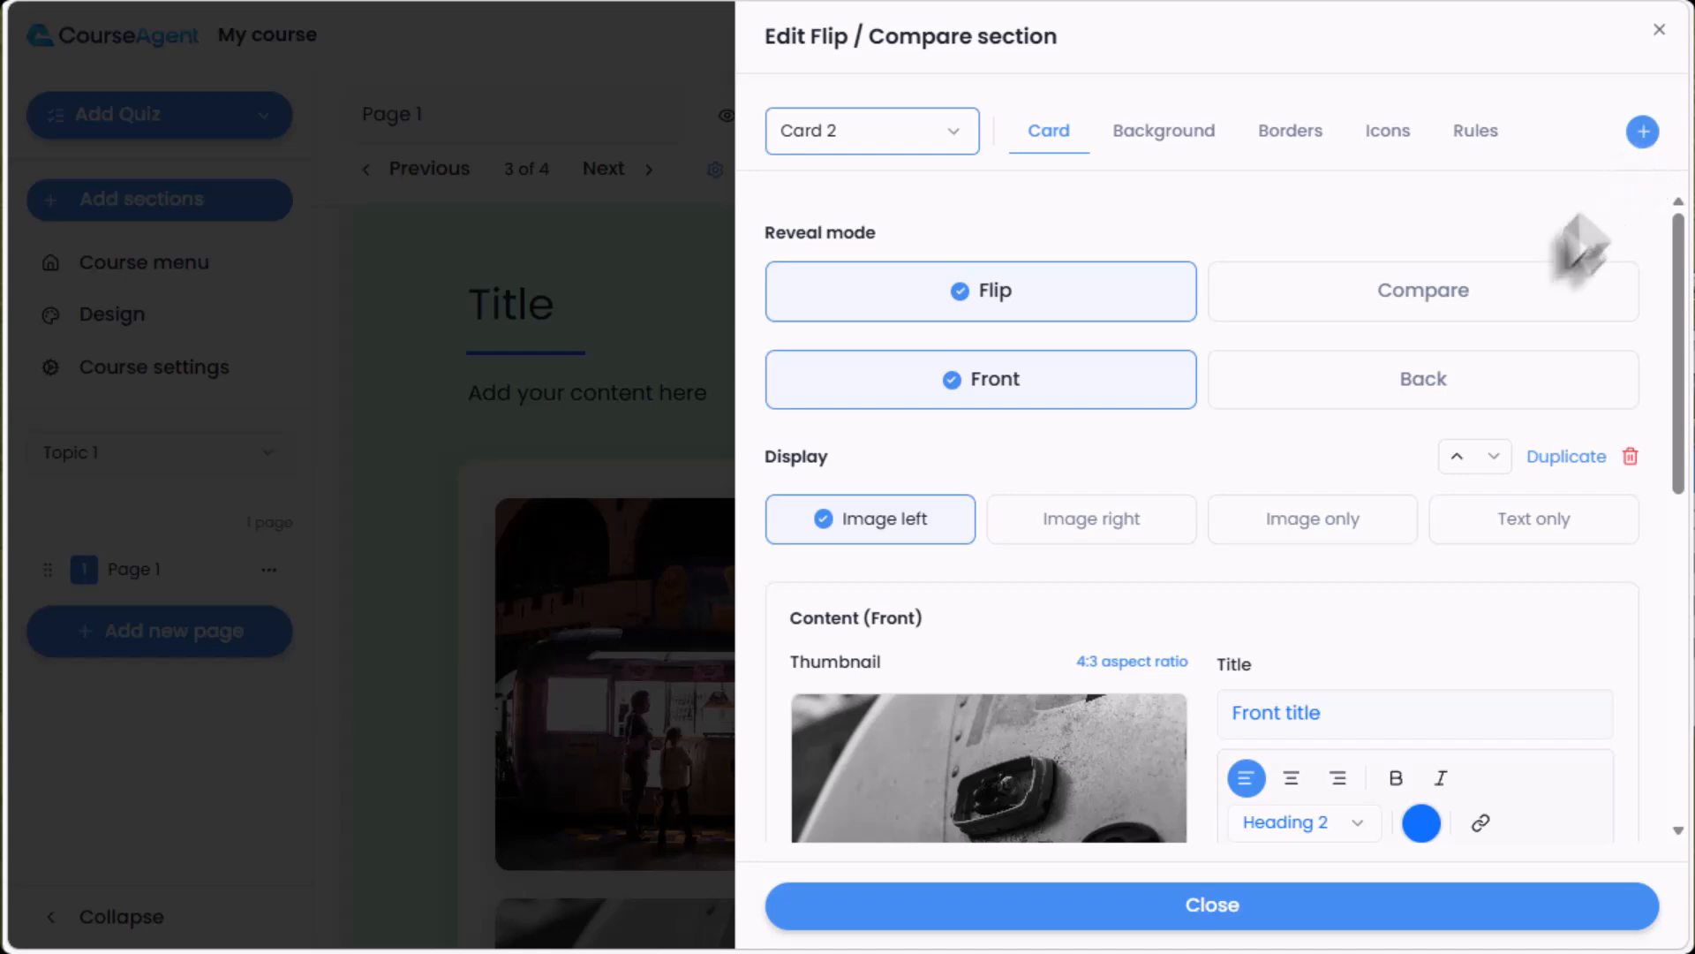
{"action": "left_click", "coordinate": [1435, 381]}
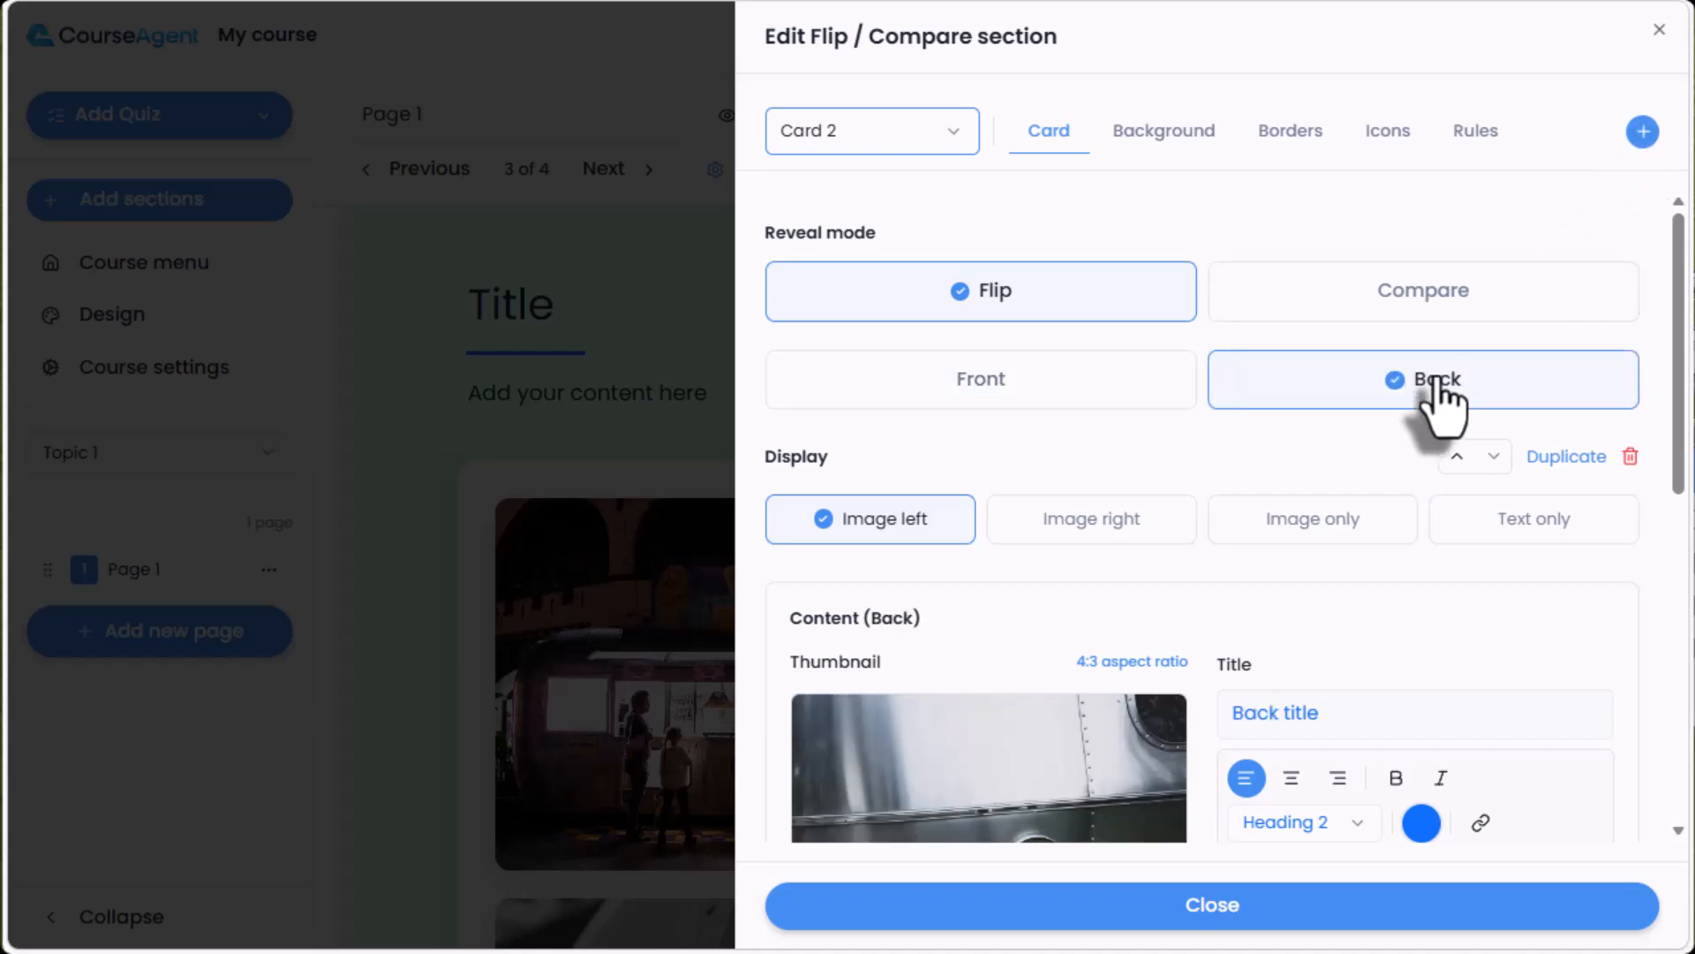
{"action": "left_click", "coordinate": [1127, 534]}
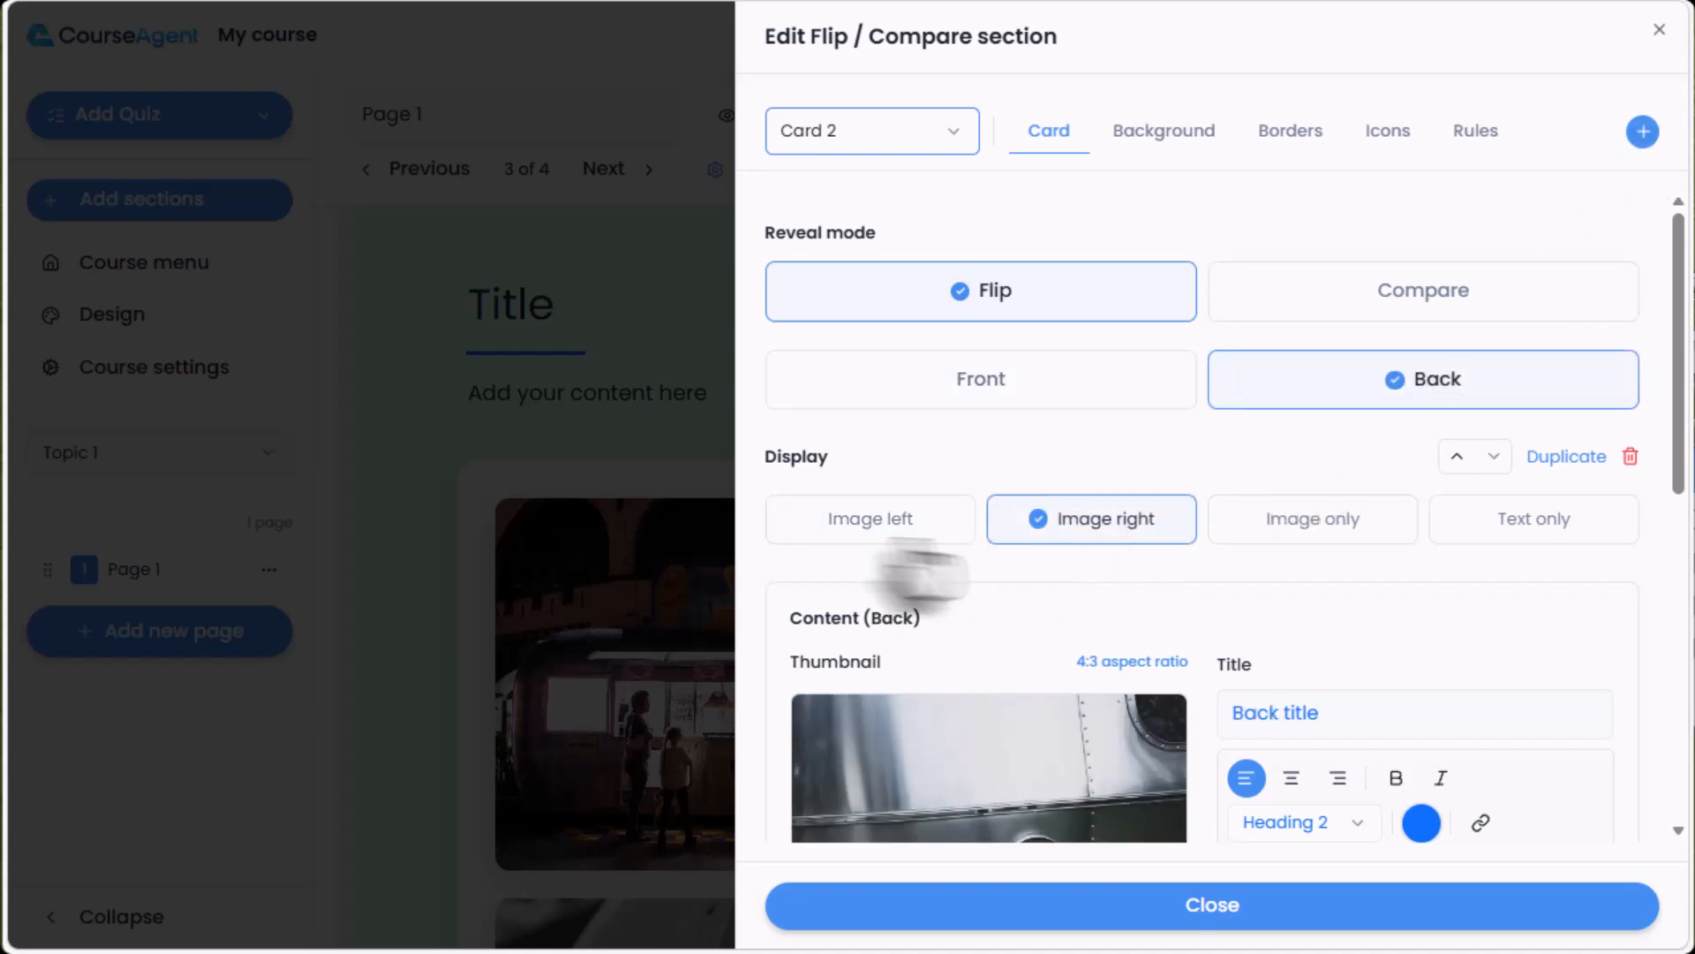
{"action": "left_click", "coordinate": [682, 521]}
Flip the second card to view its back side, and return it to the front.
{"action": "scroll", "coordinate": [799, 619], "scroll_direction": "down", "scroll_amount": 3}
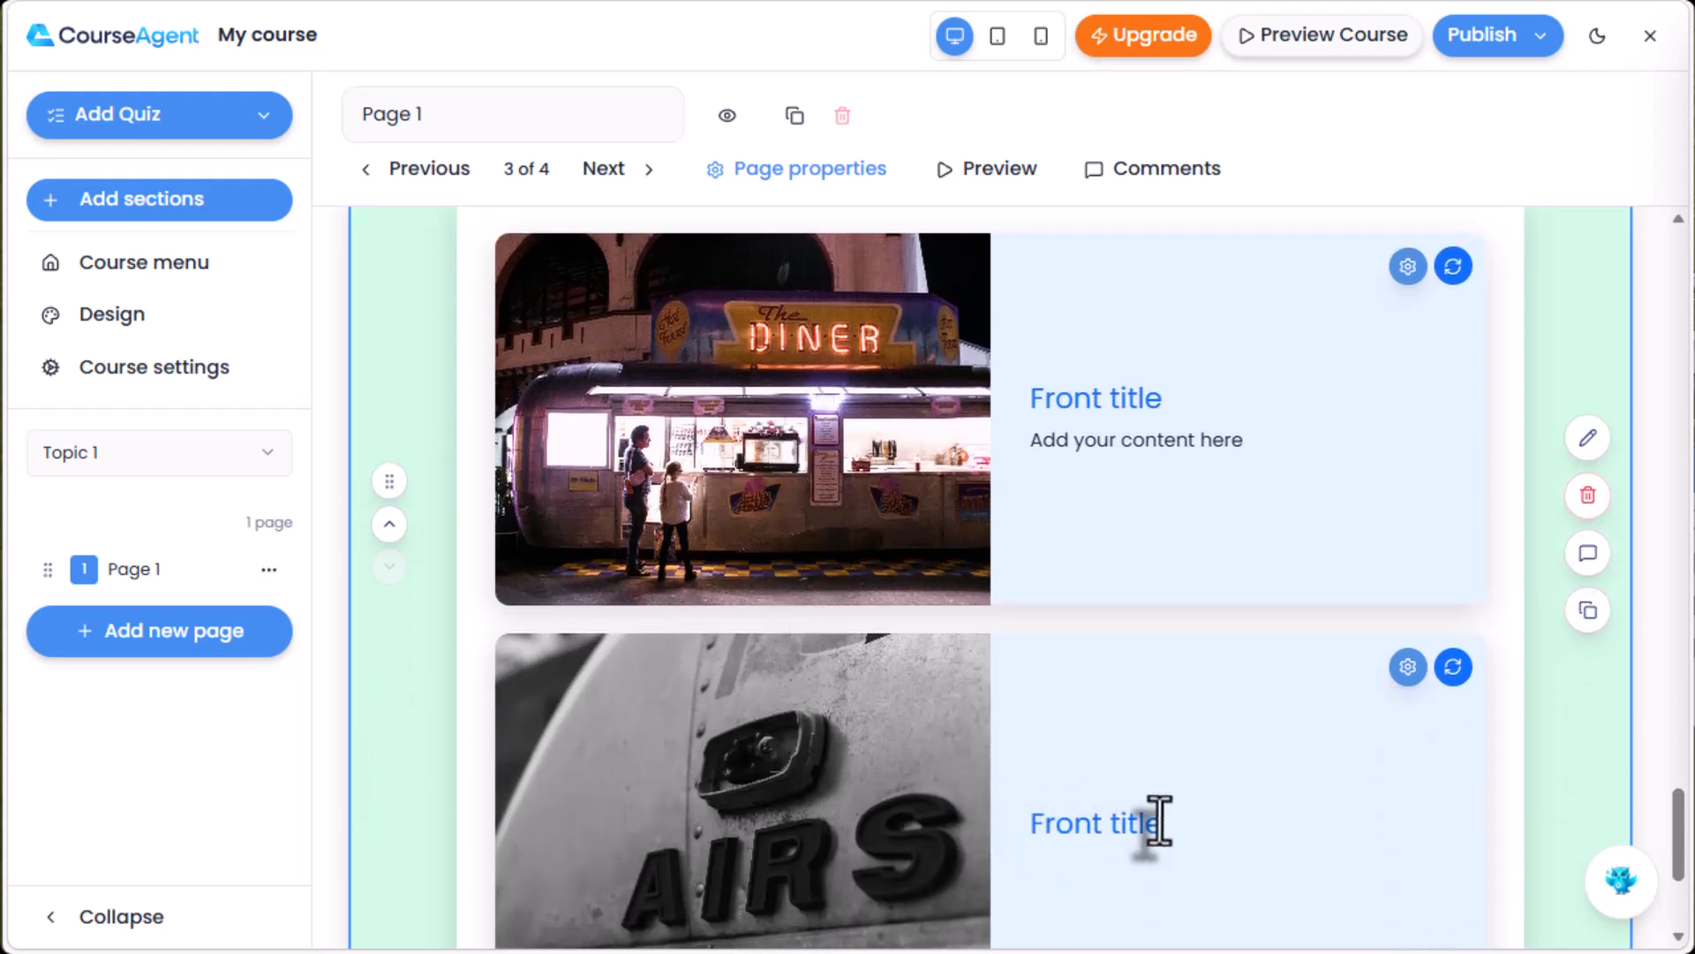
{"action": "left_click", "coordinate": [1453, 668]}
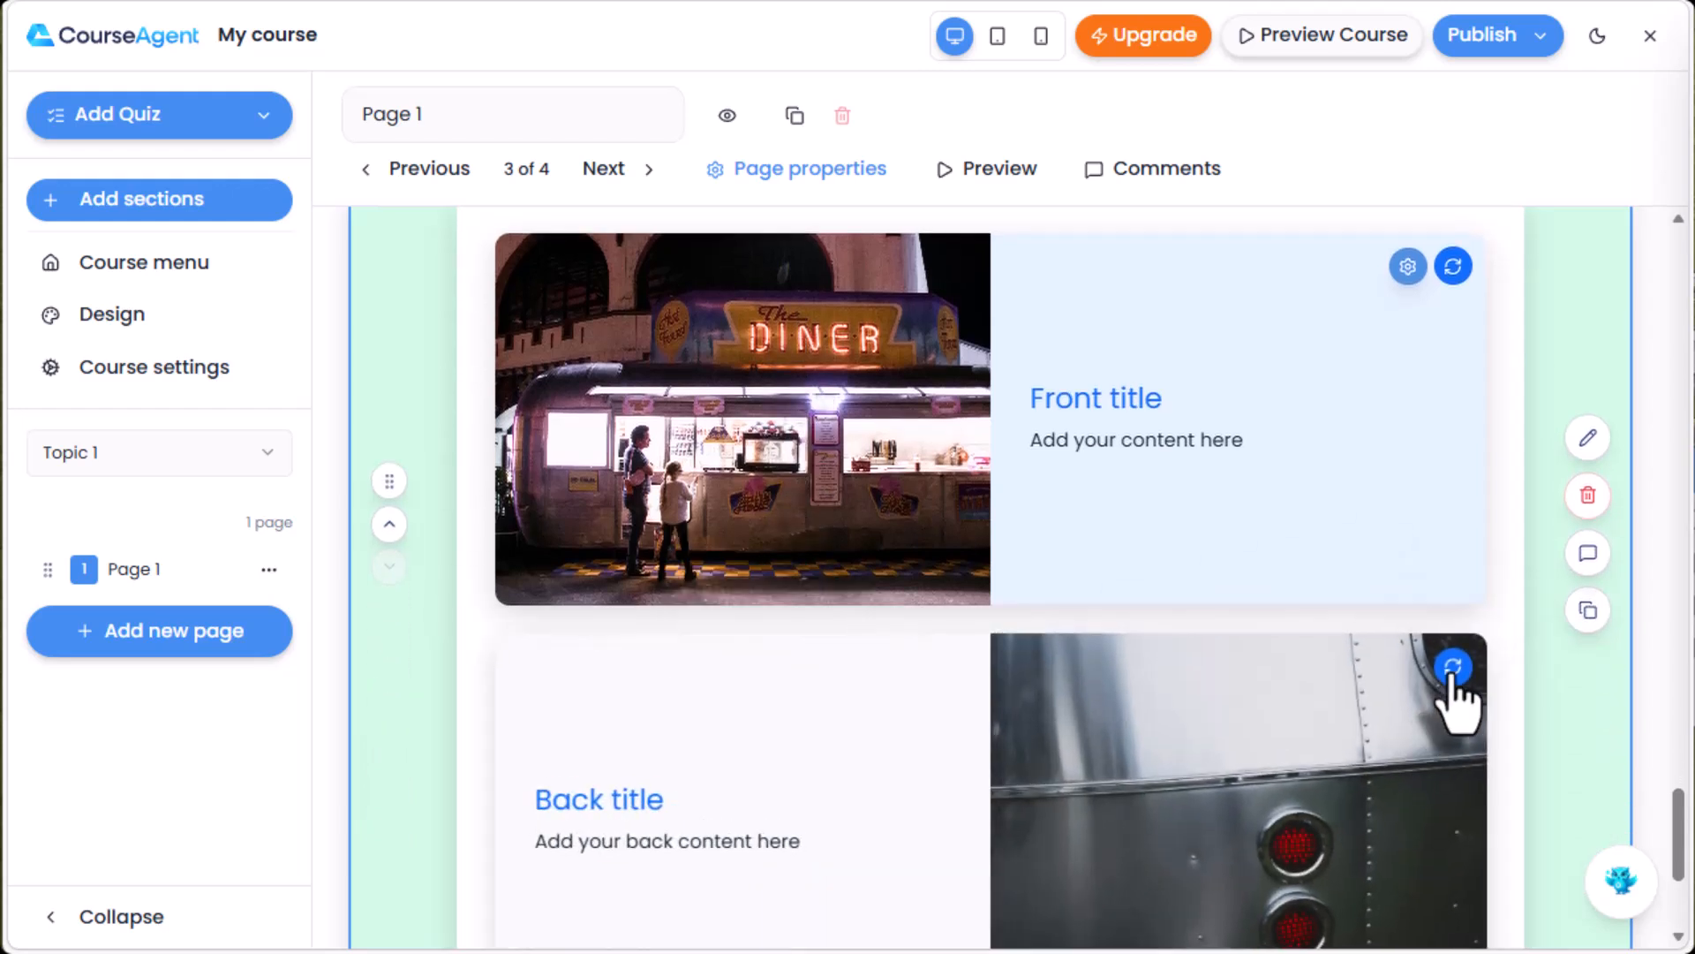
{"action": "left_click", "coordinate": [1452, 667]}
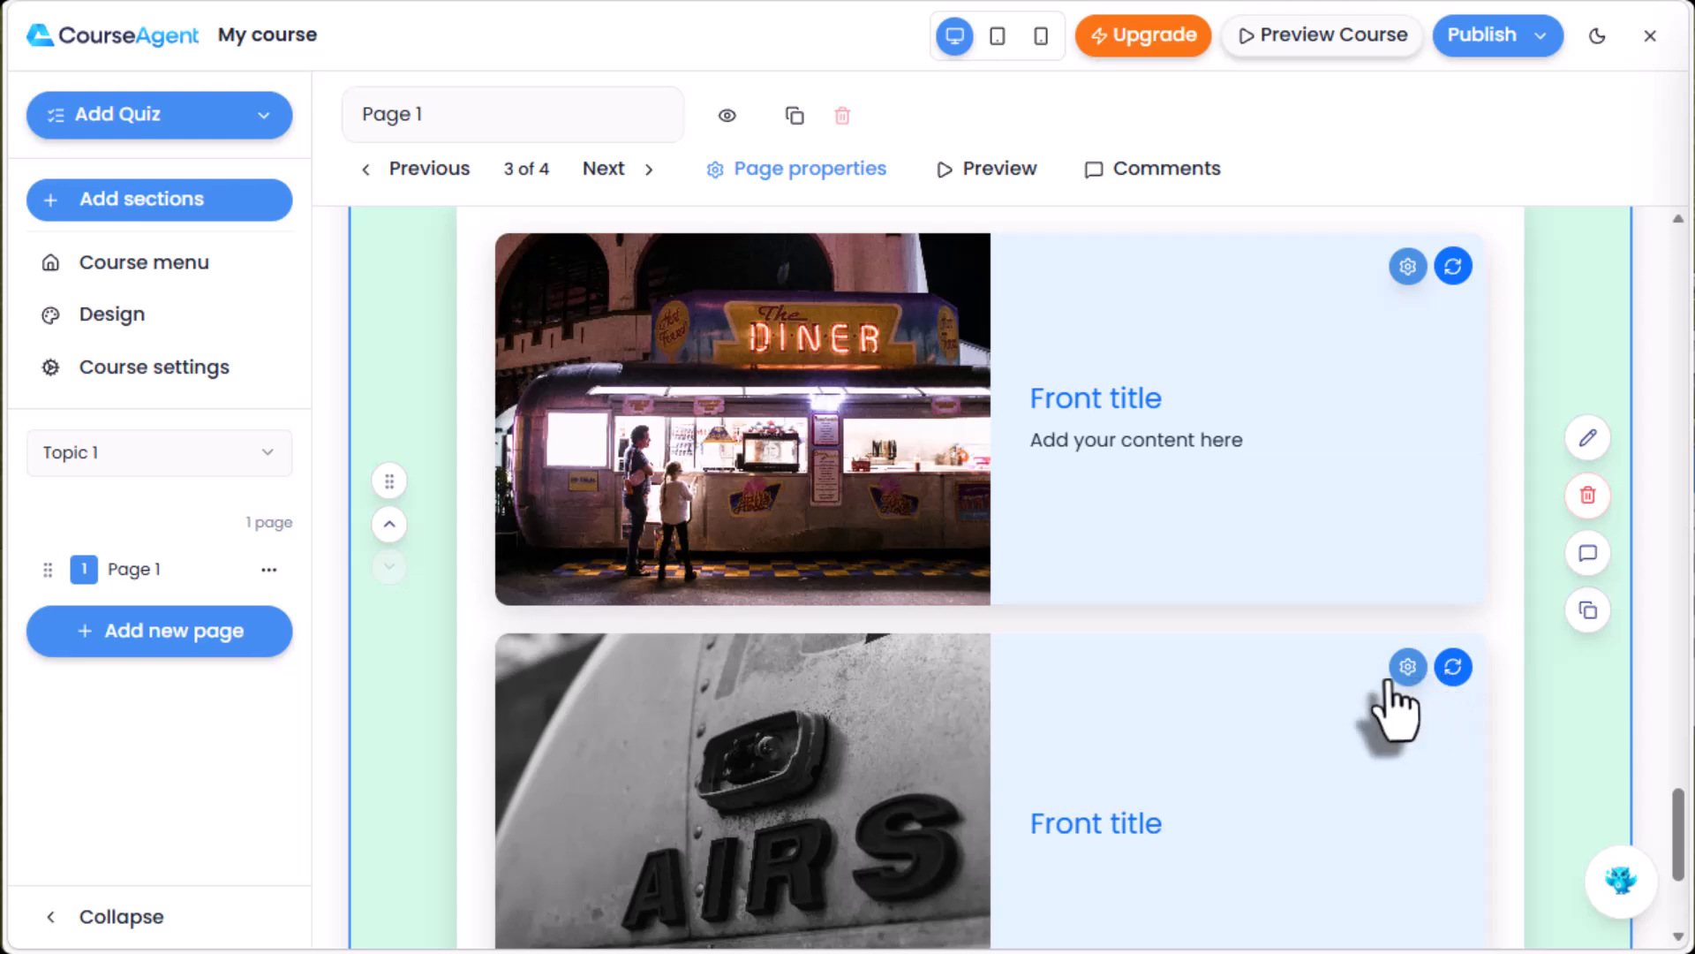
Replace the true/false question's image with the first Unsplash photo from a search for "puppy".
{"action": "scroll", "coordinate": [1395, 707], "scroll_direction": "up", "scroll_amount": 10}
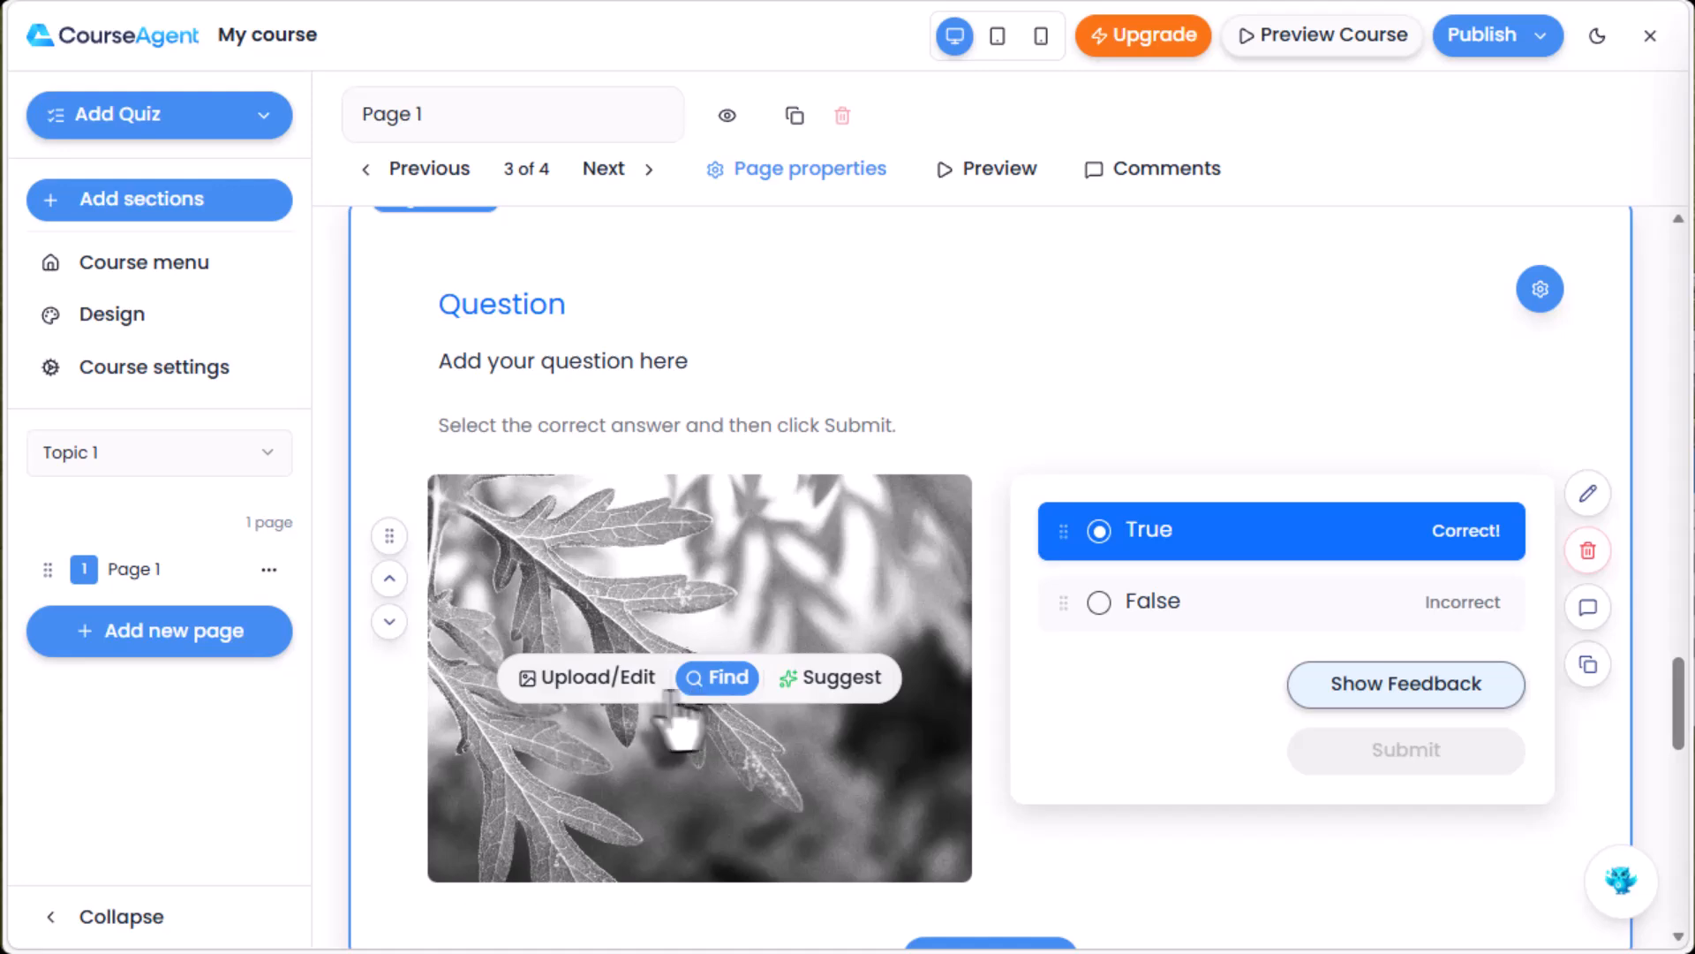
{"action": "left_click", "coordinate": [722, 682]}
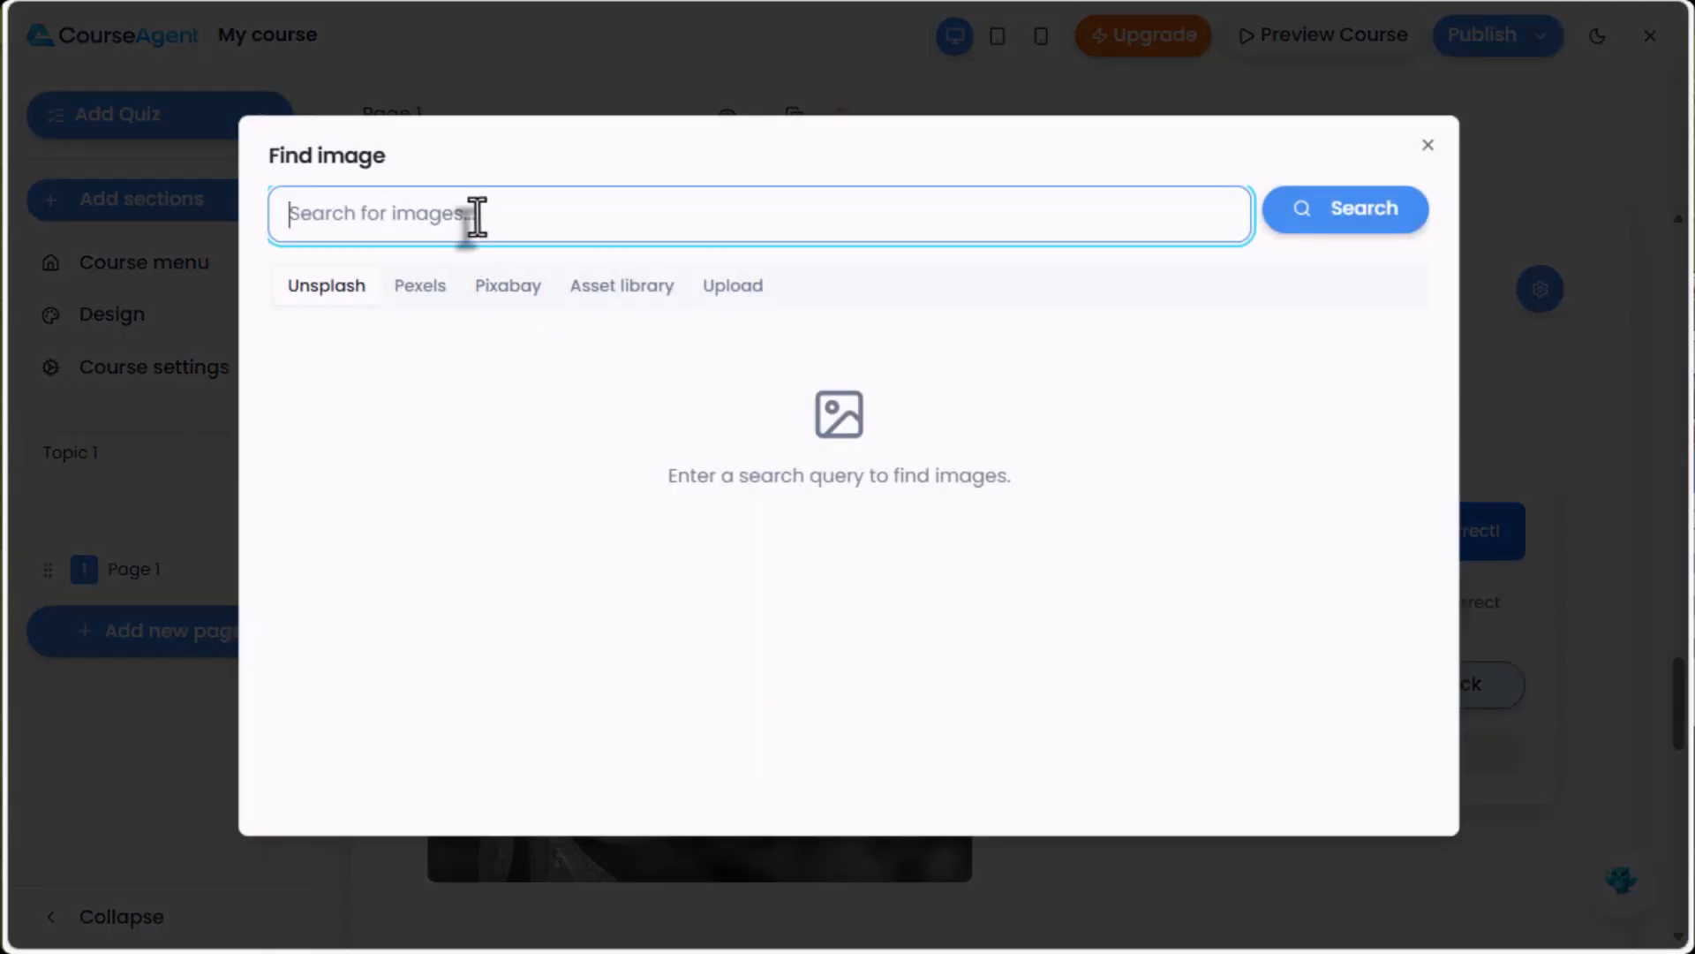
{"action": "type", "text": "puppy"}
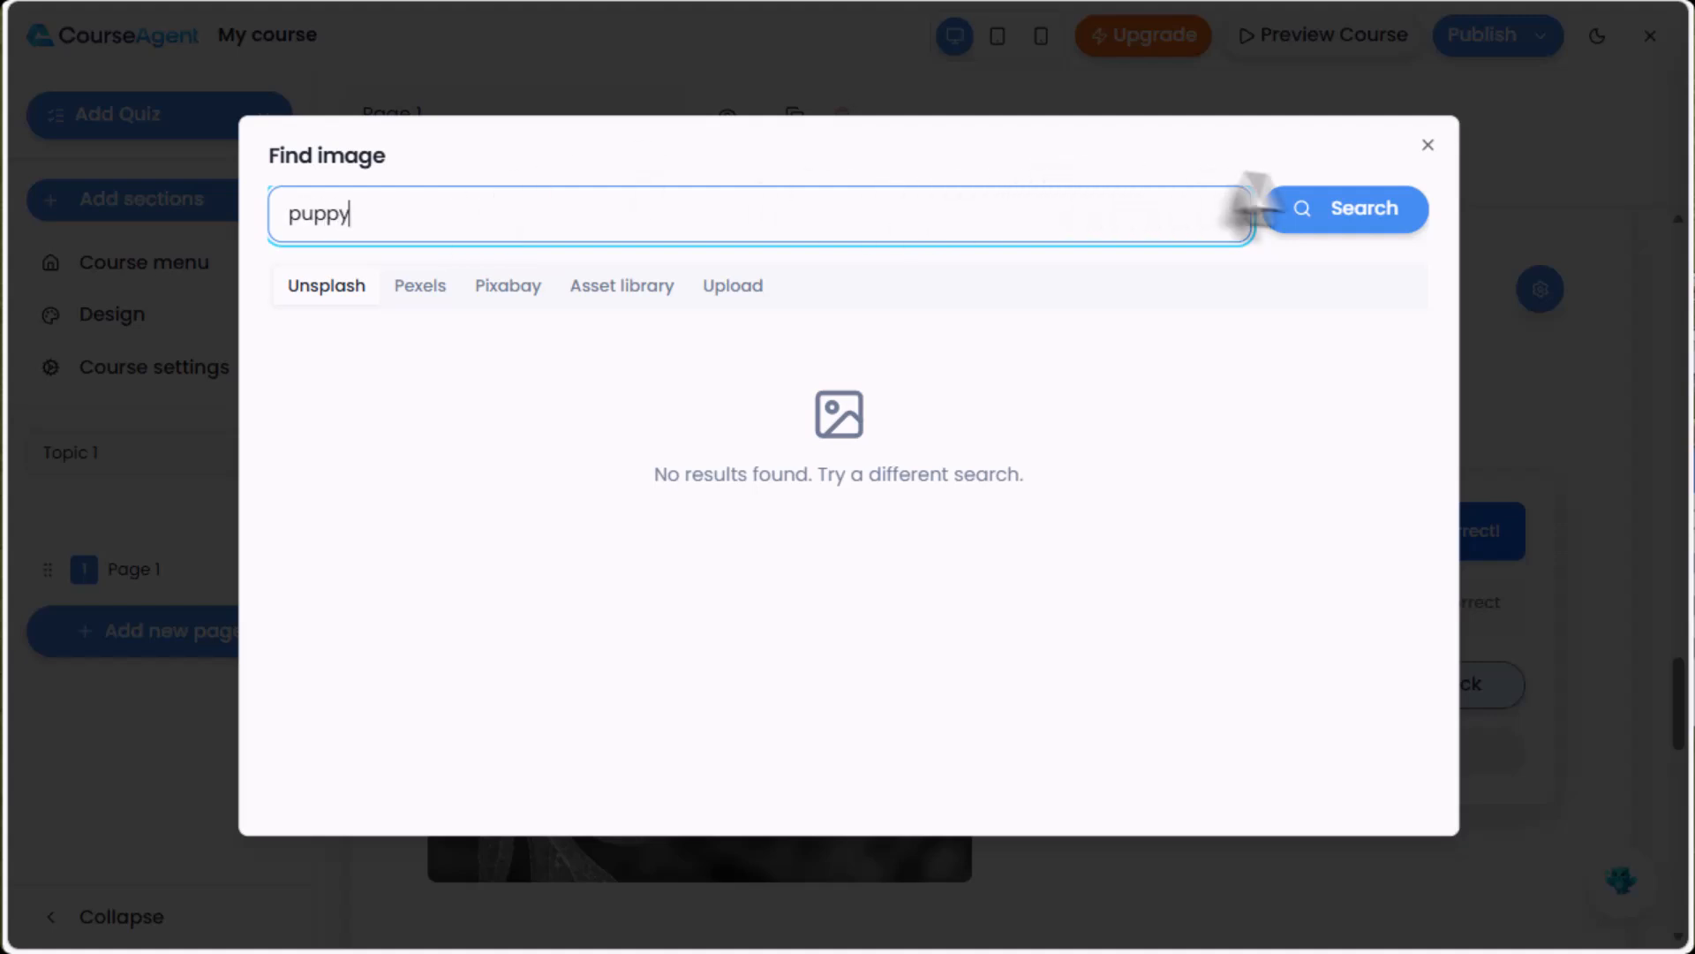
{"action": "left_click", "coordinate": [1354, 219]}
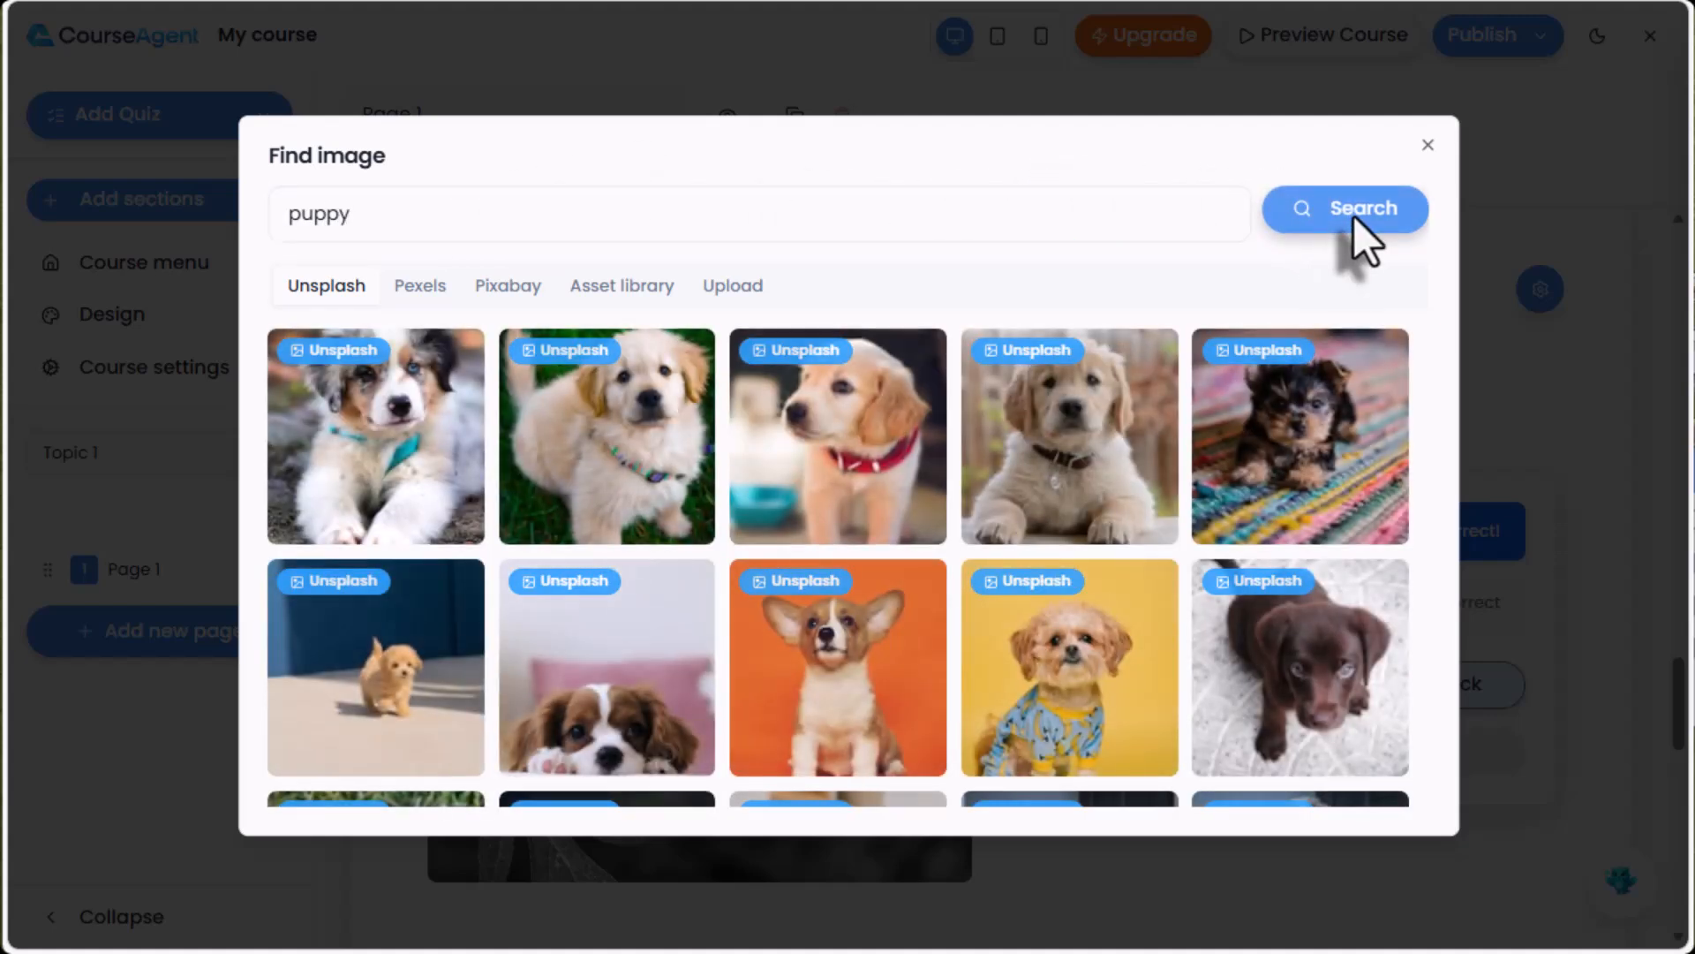
{"action": "left_click", "coordinate": [381, 459]}
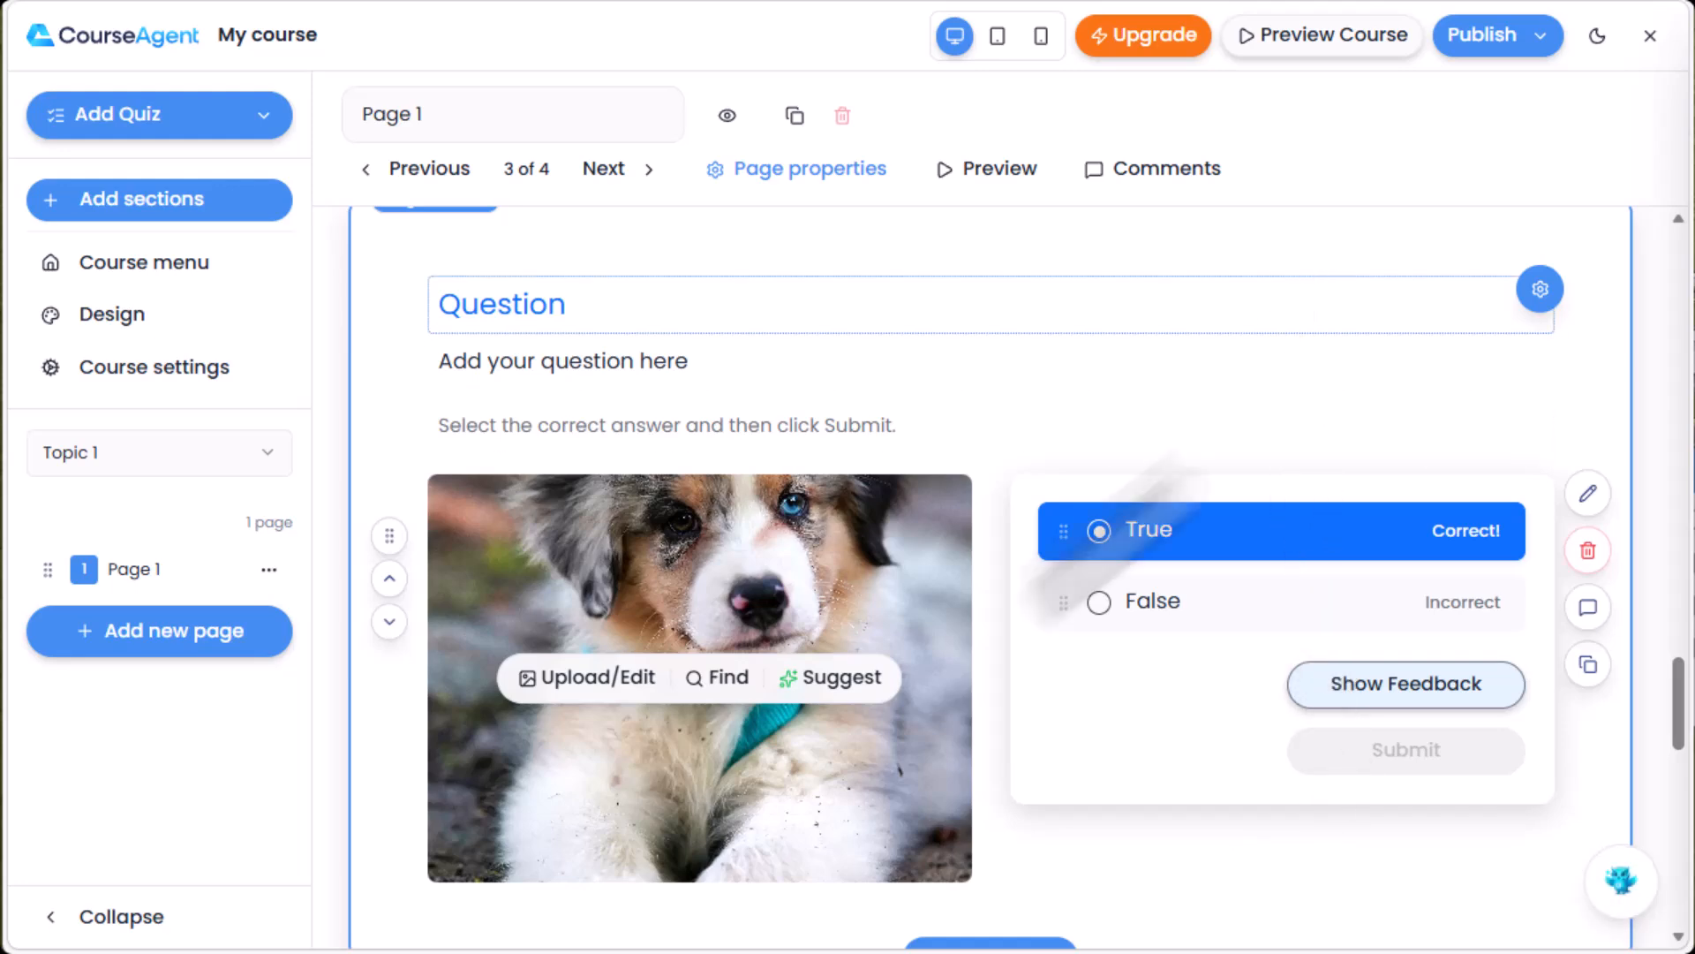
Look at the question image's AI suggestion form and the course settings for title, code and duration.
{"action": "left_click", "coordinate": [839, 678]}
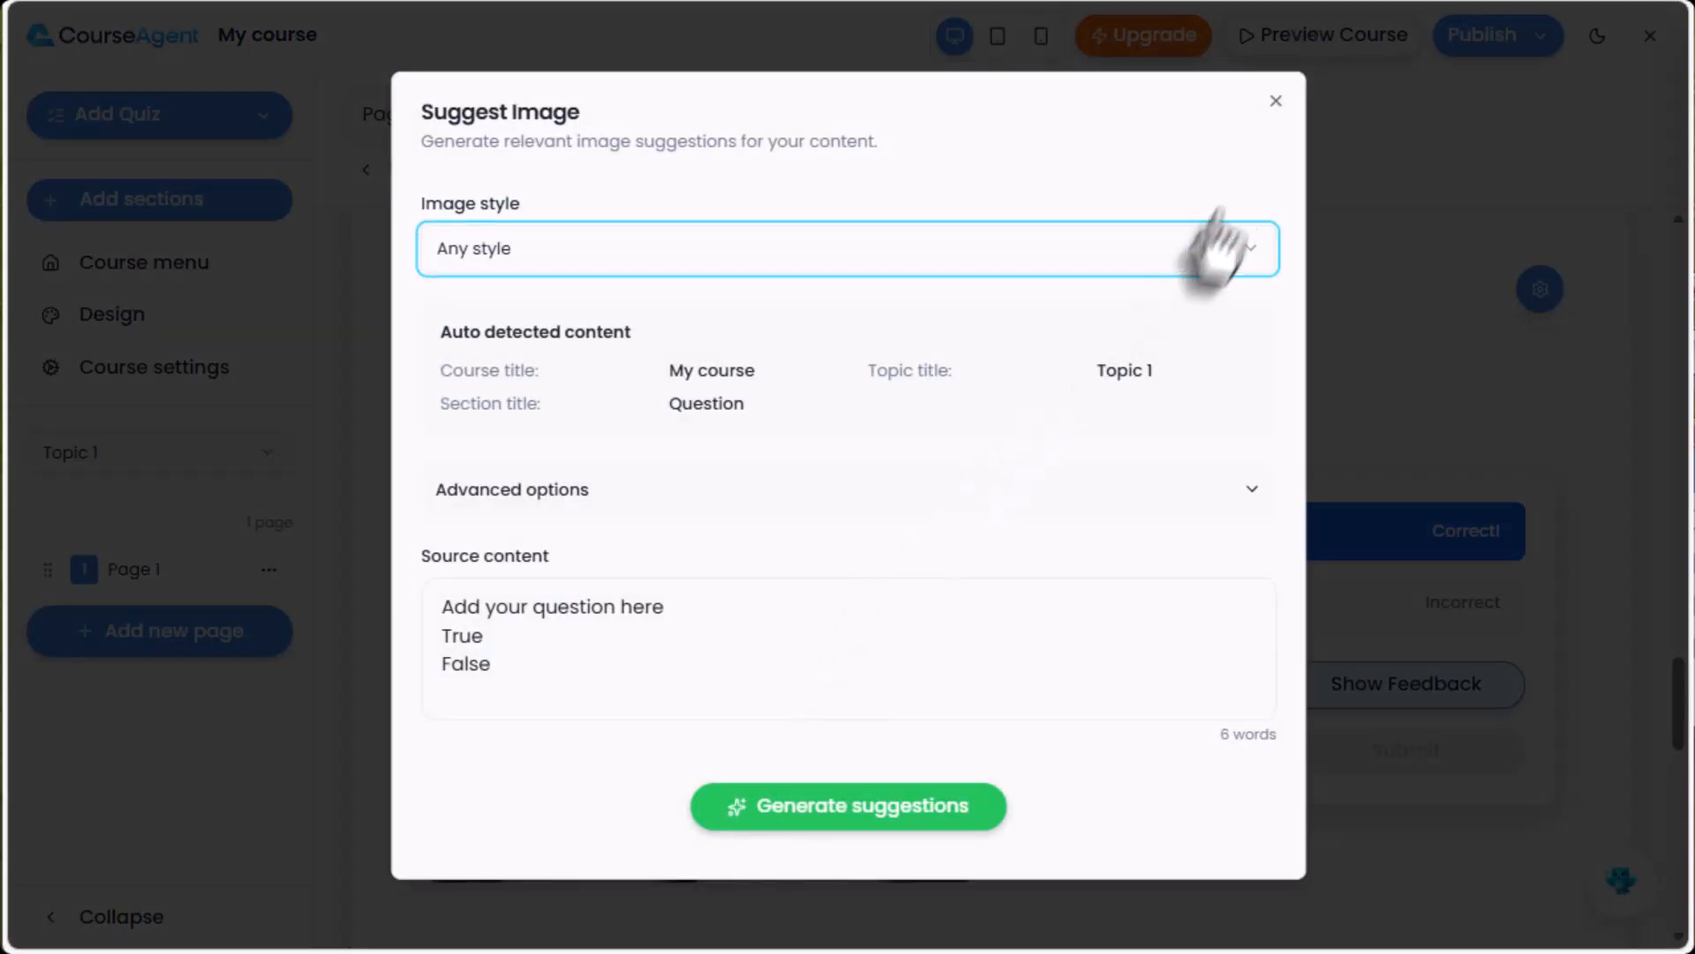
{"action": "left_click", "coordinate": [1276, 101]}
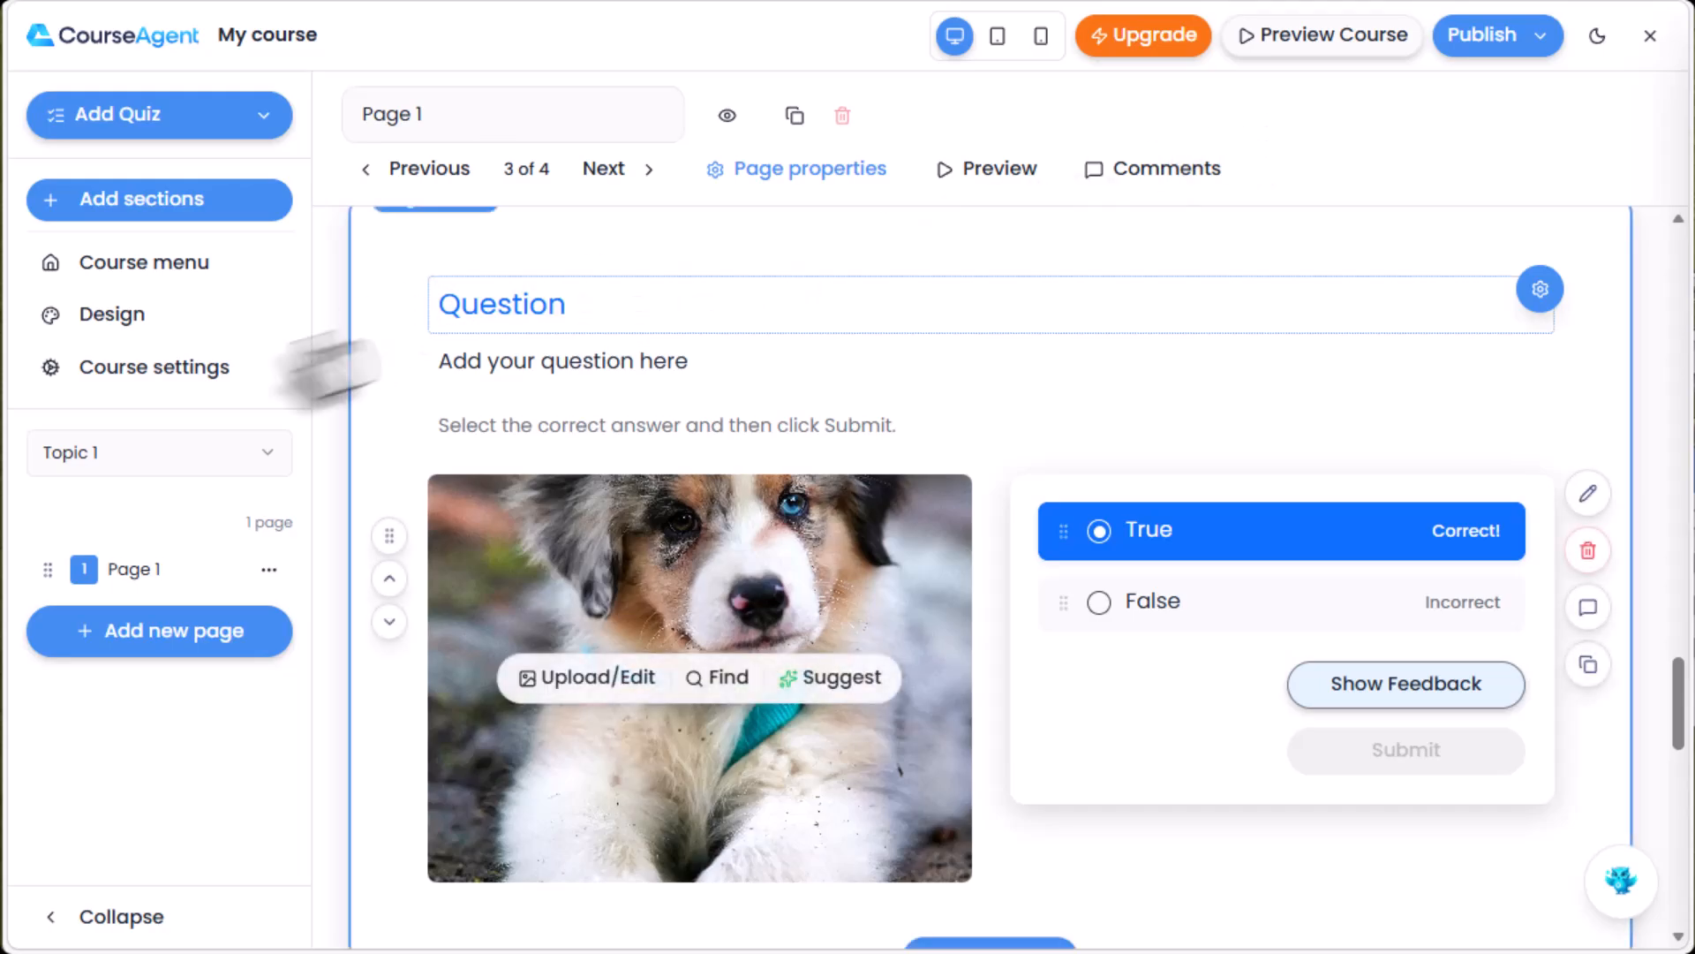
{"action": "left_click", "coordinate": [177, 370]}
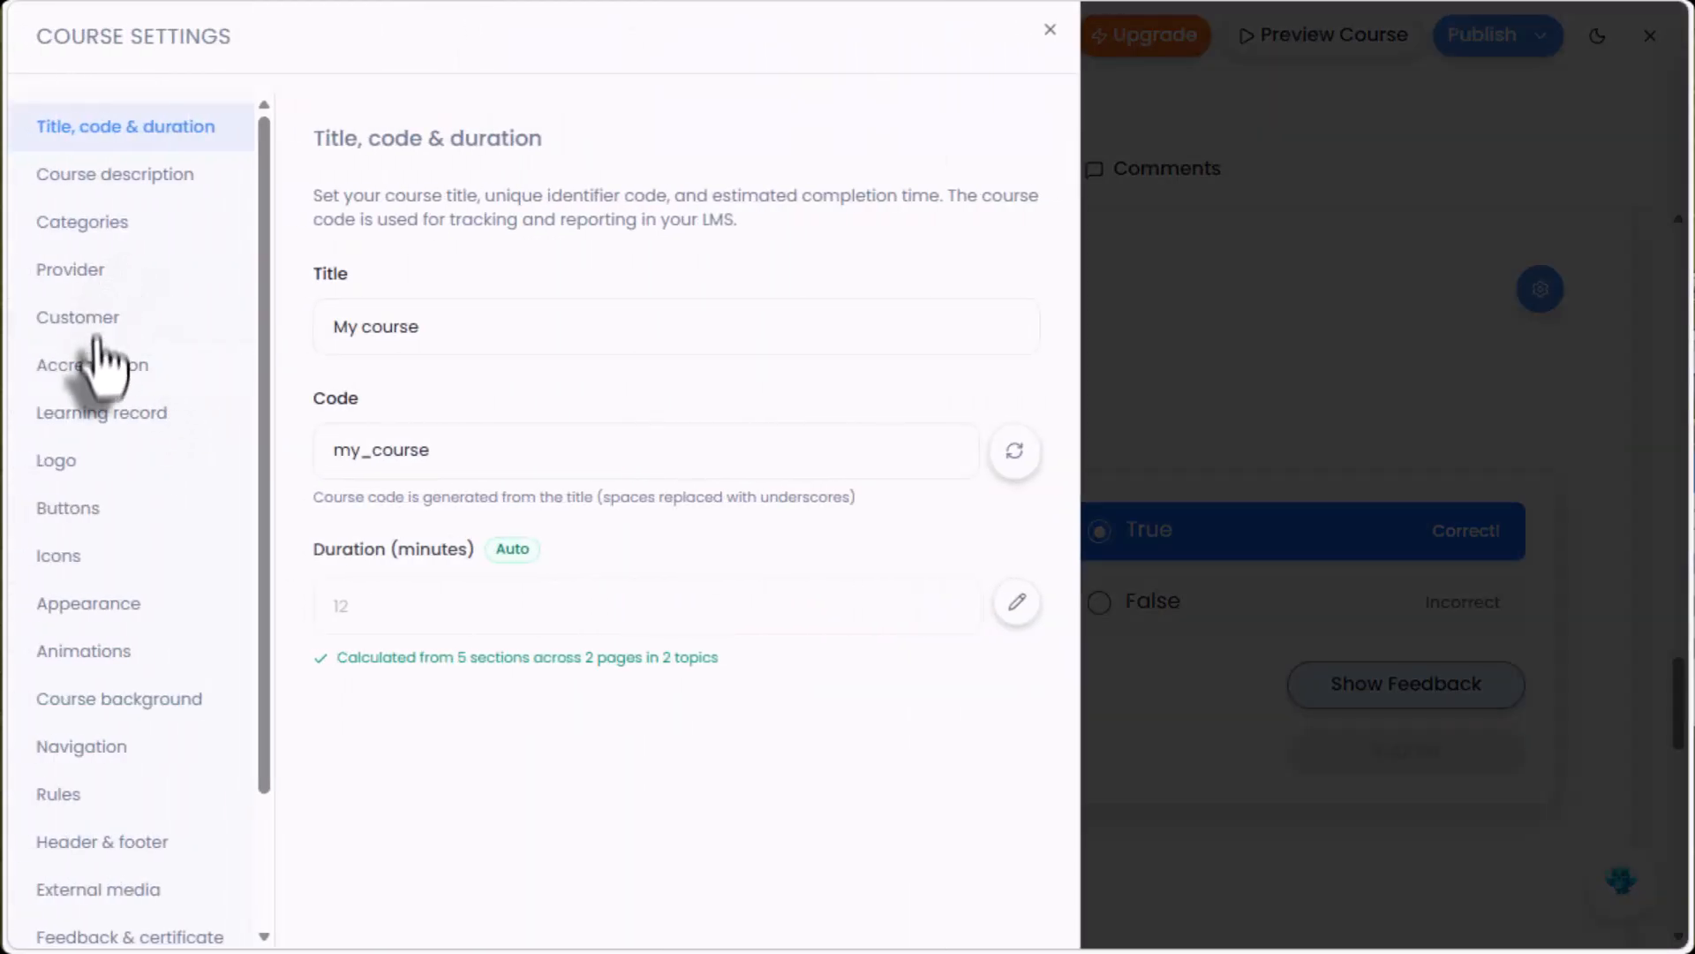
{"action": "left_click", "coordinate": [1049, 31]}
Change the course's color scheme to Charcoal orange.
{"action": "left_click", "coordinate": [115, 328]}
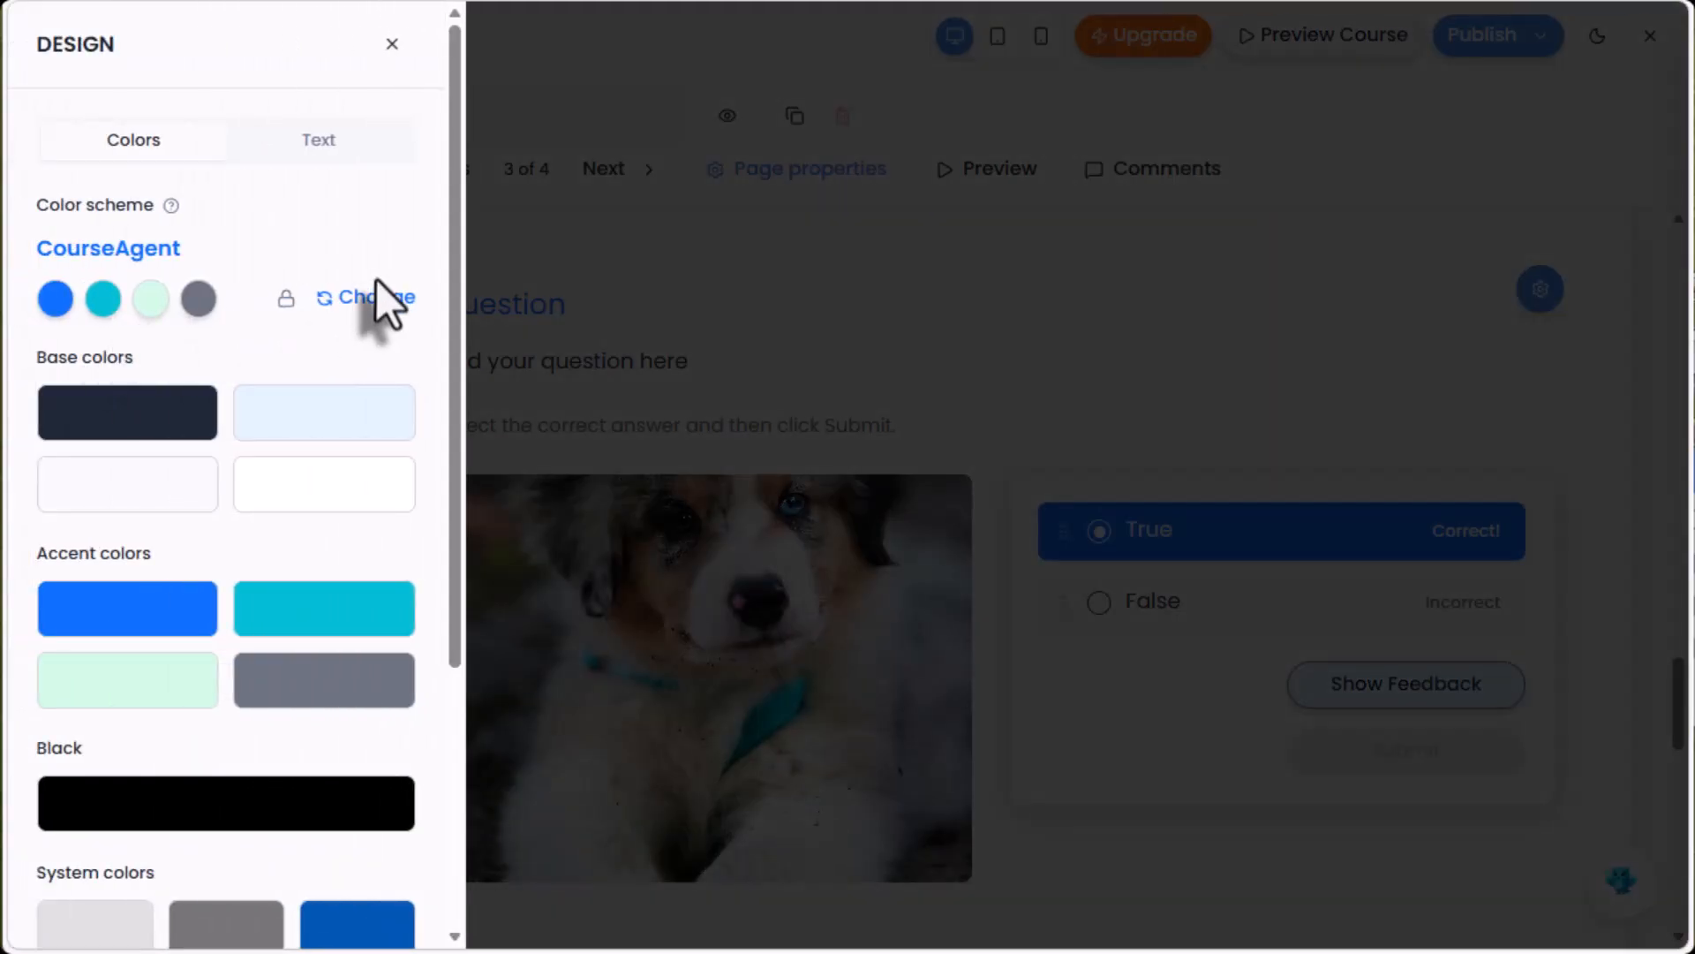
{"action": "left_click", "coordinate": [374, 299]}
{"action": "left_click", "coordinate": [339, 339]}
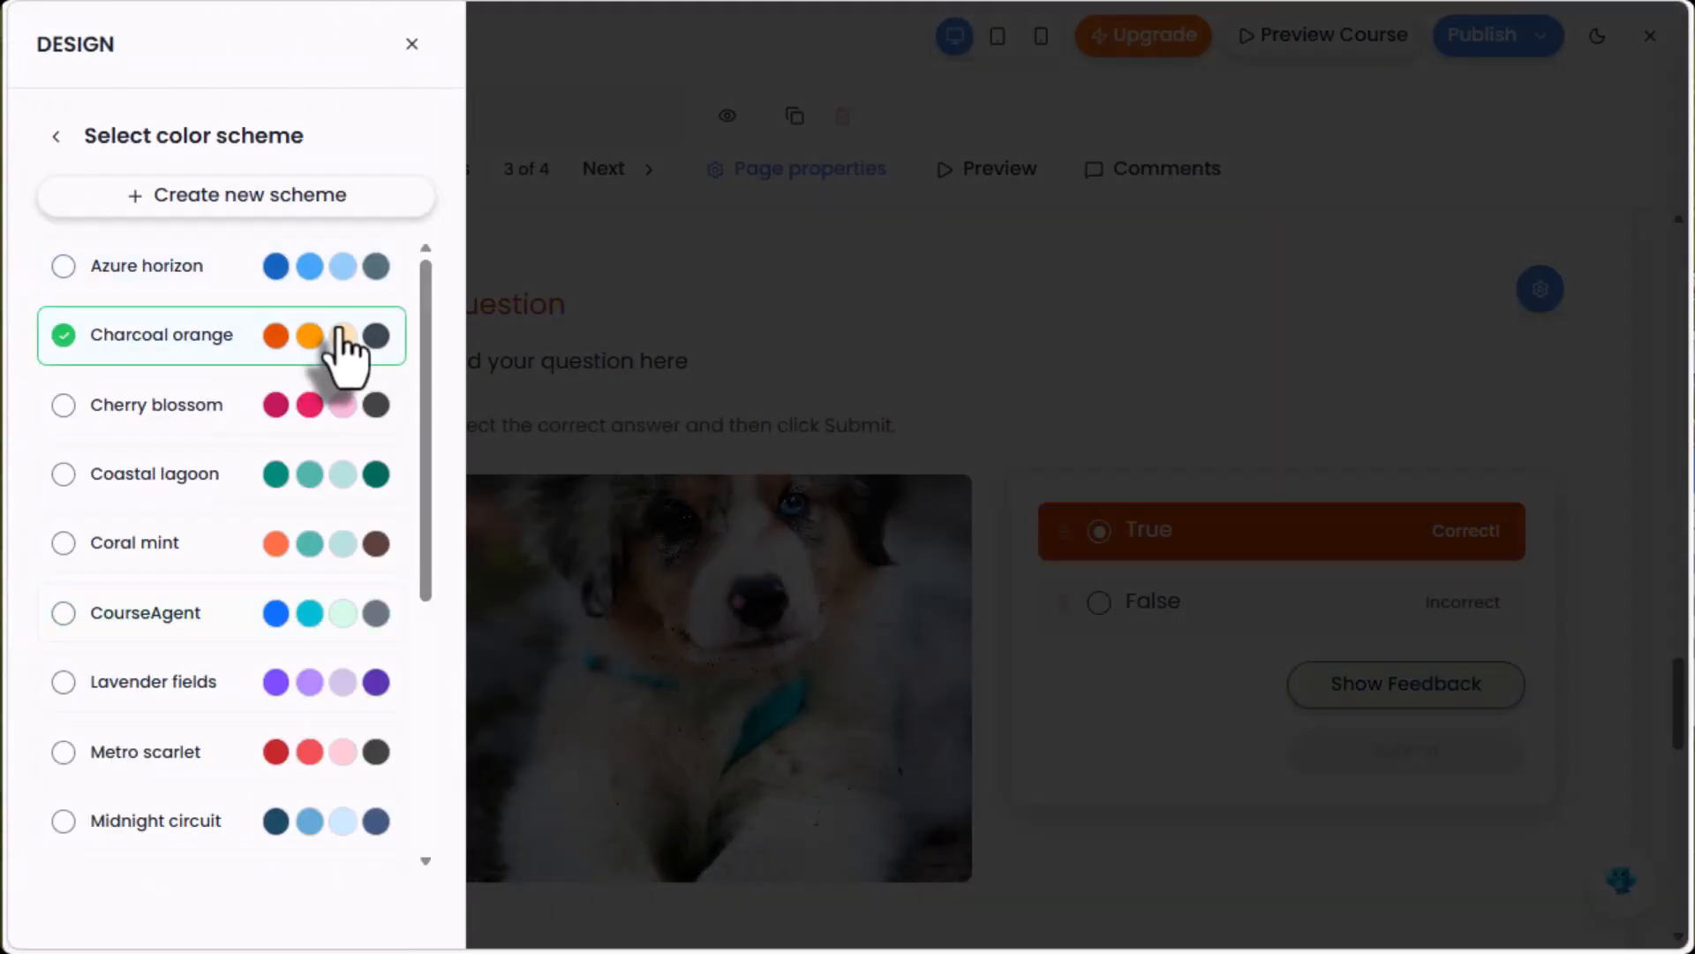
{"action": "left_click", "coordinate": [880, 250]}
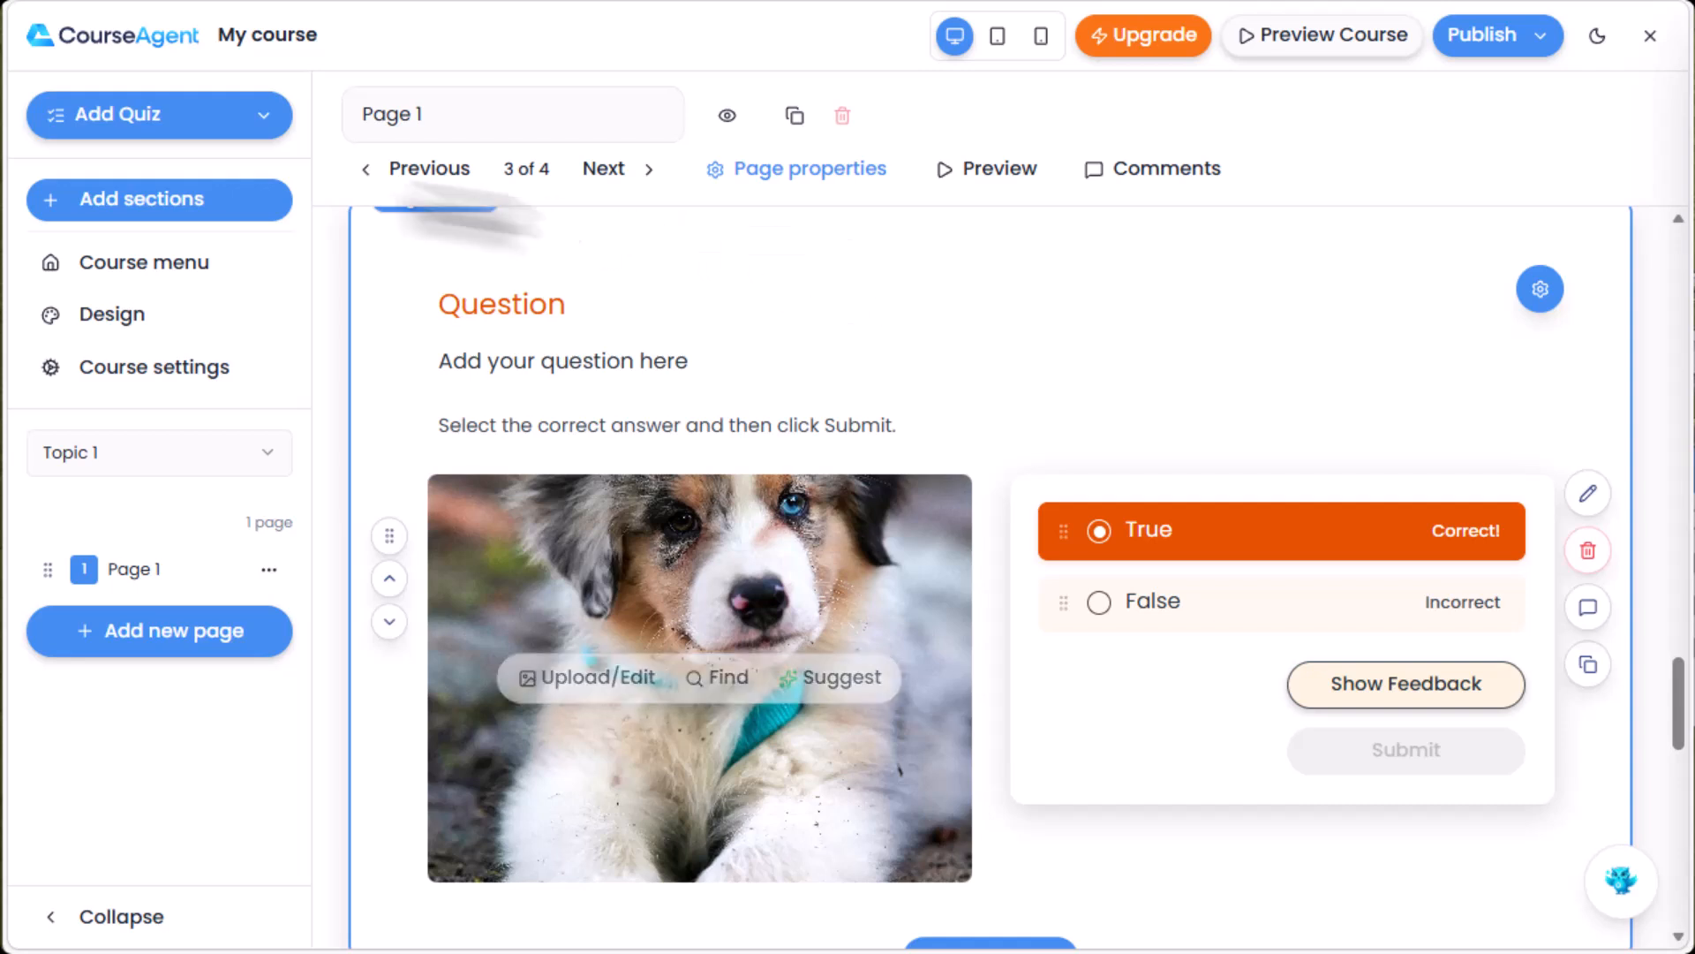
Create a quiz for the course, keeping the default details, 5 questions, 80% pass percentage, shuffle on retry and no feedback after each question.
{"action": "left_click", "coordinate": [176, 130]}
{"action": "left_click", "coordinate": [159, 201]}
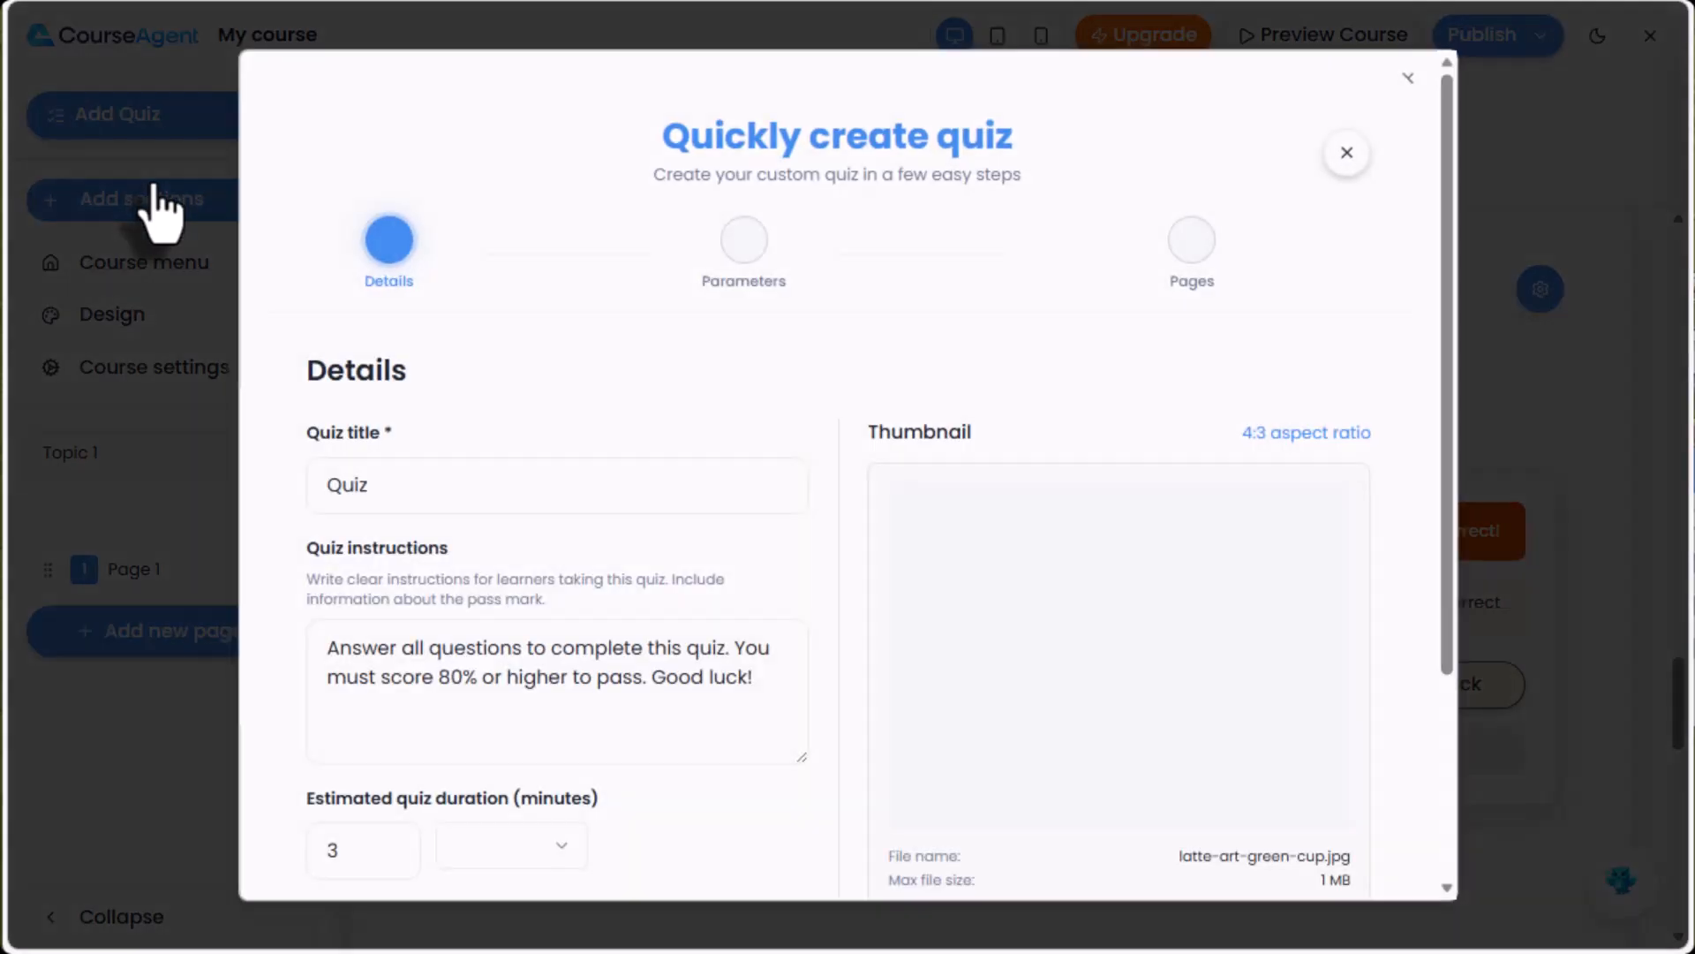
{"action": "scroll", "coordinate": [1095, 652], "scroll_direction": "down", "scroll_amount": 2}
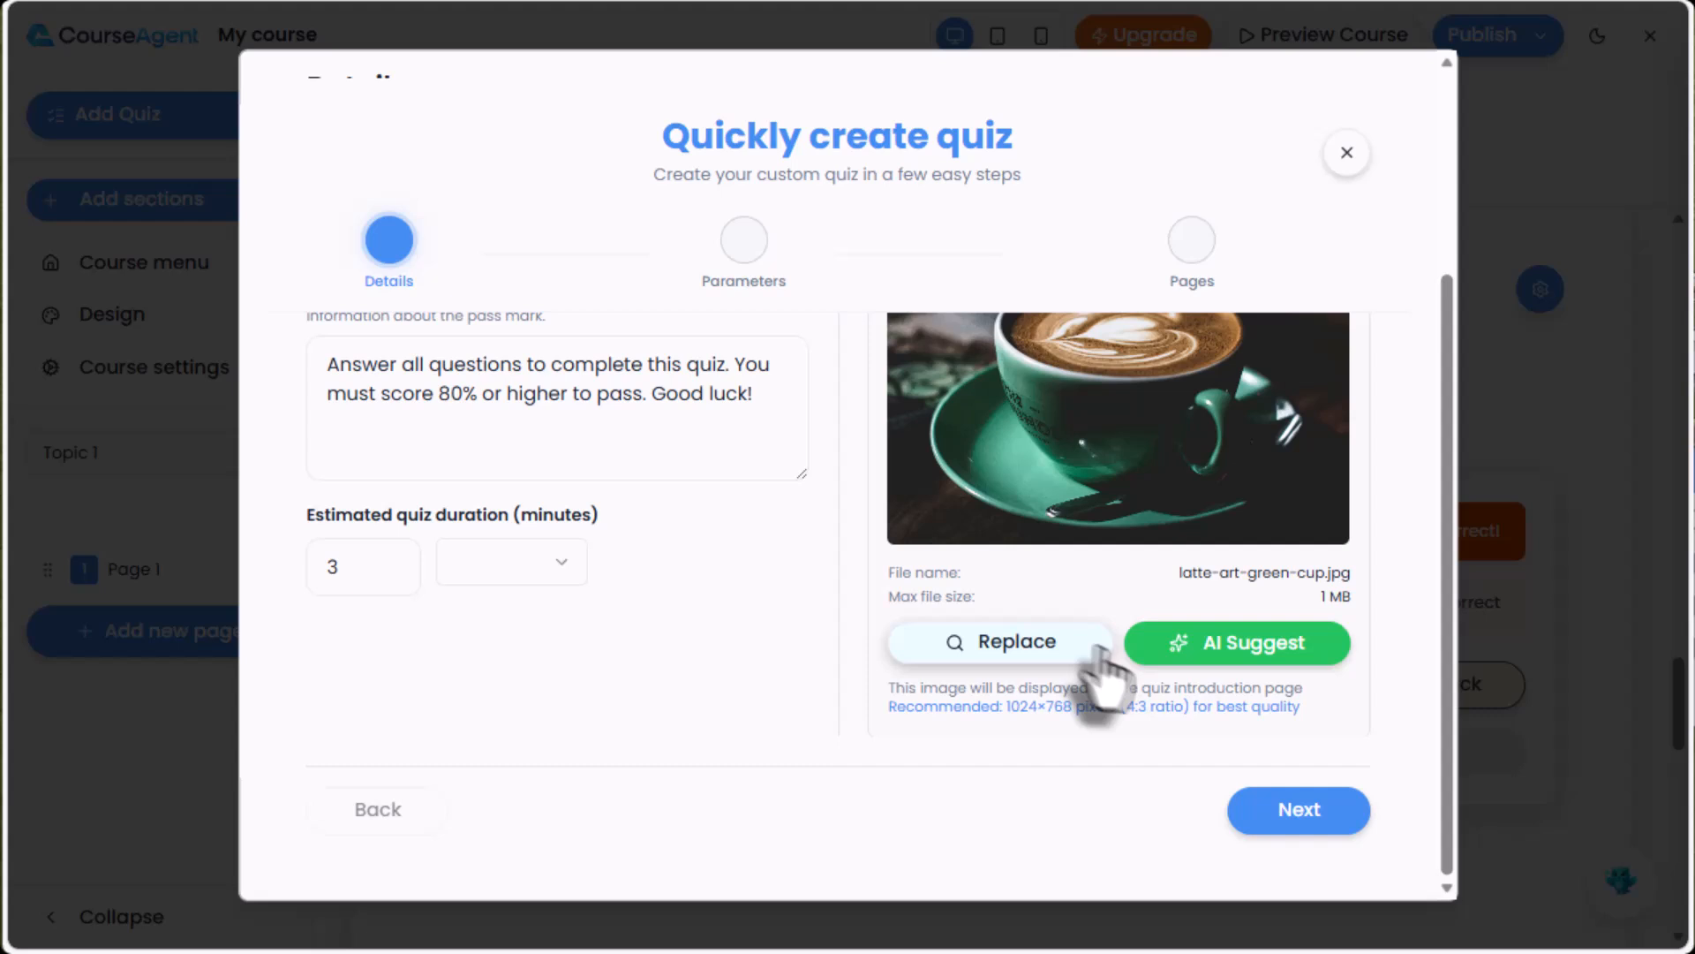
{"action": "left_click", "coordinate": [1294, 814]}
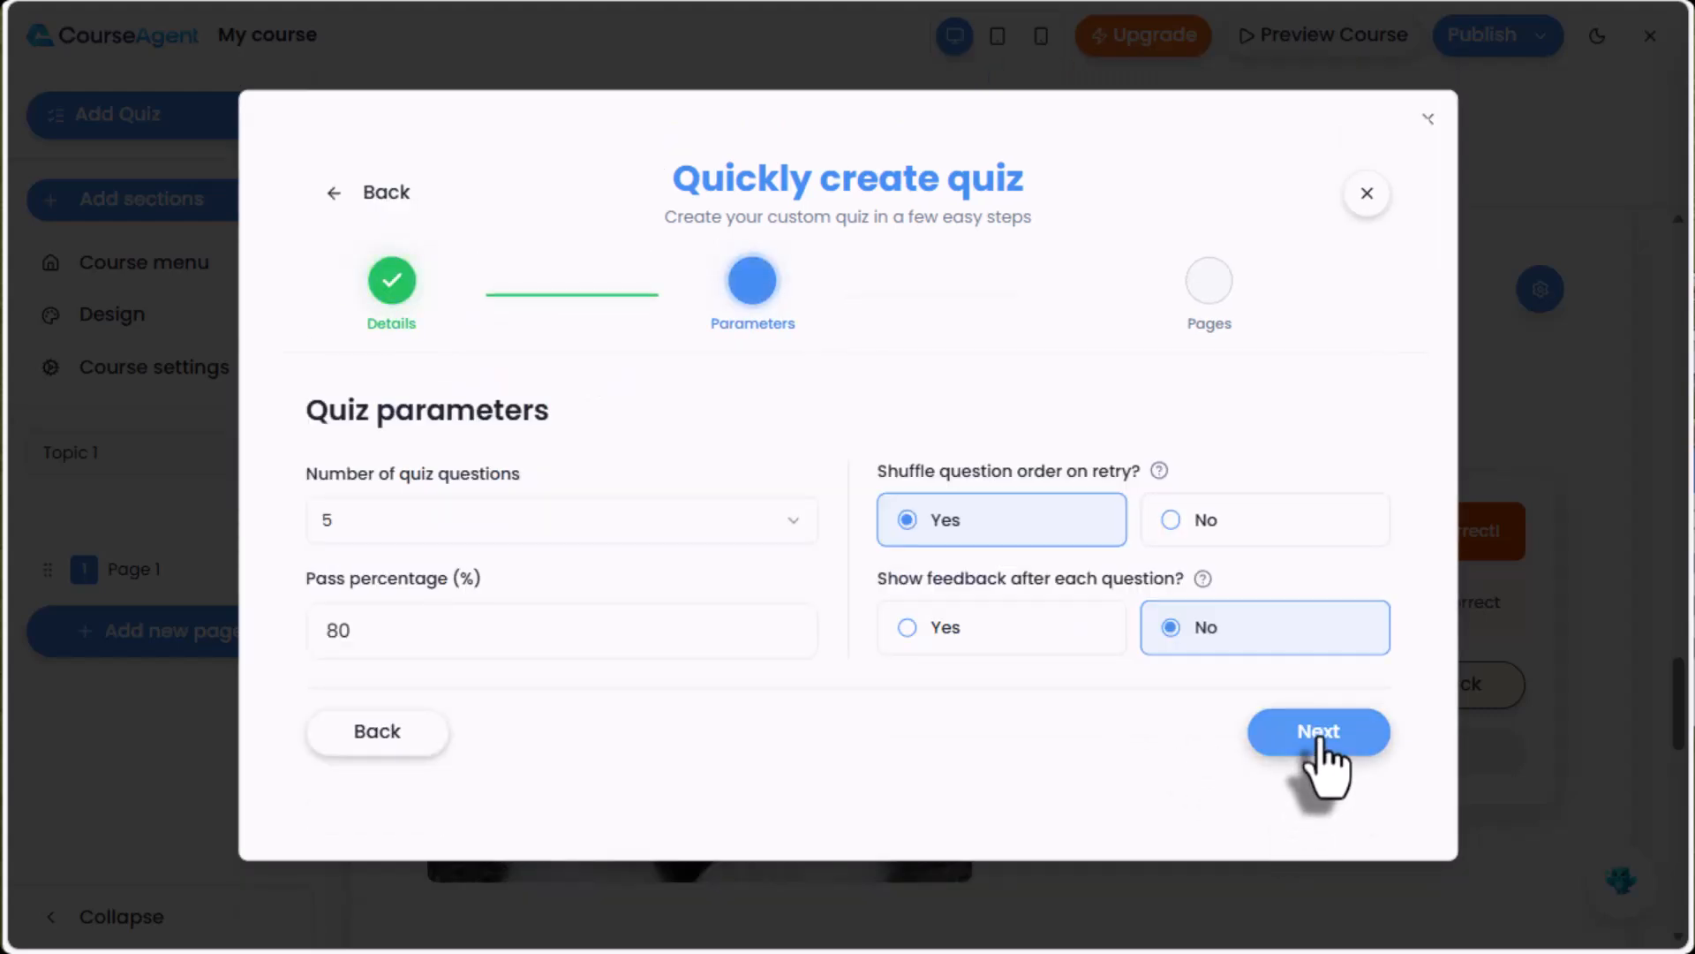
{"action": "left_click", "coordinate": [1319, 738]}
{"action": "left_click", "coordinate": [1321, 762]}
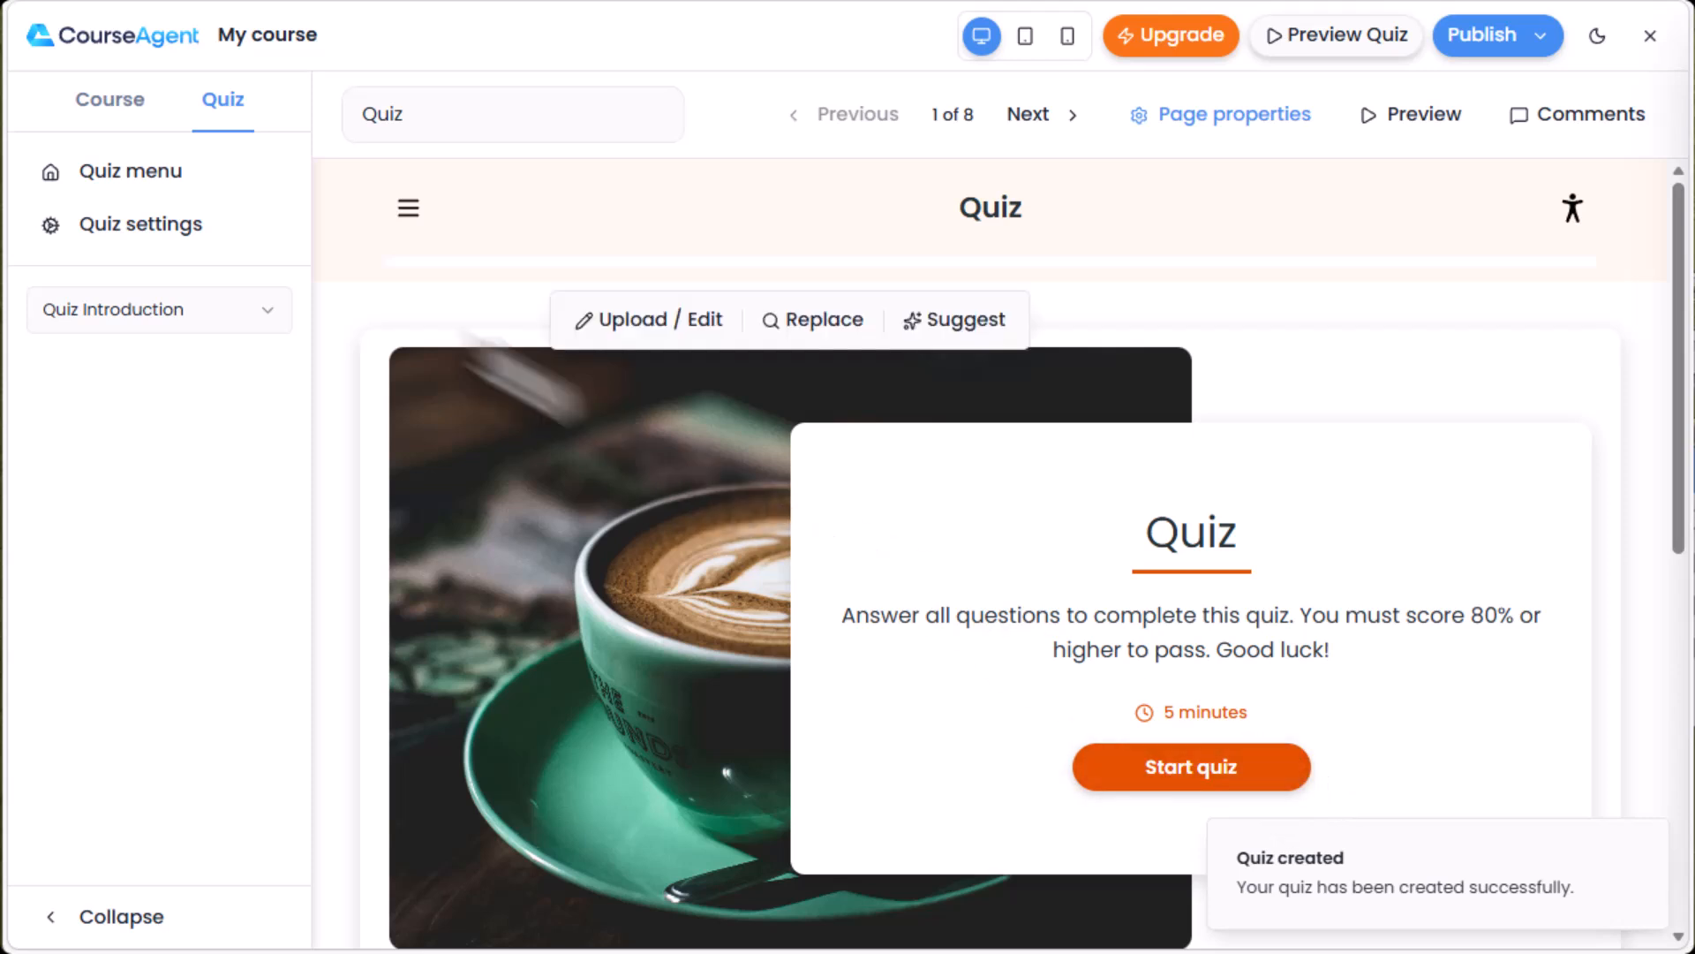
Preview the course from its welcome page into Topic 1's page, check that page in the mobile layout, and return to the editor.
{"action": "left_click", "coordinate": [104, 105]}
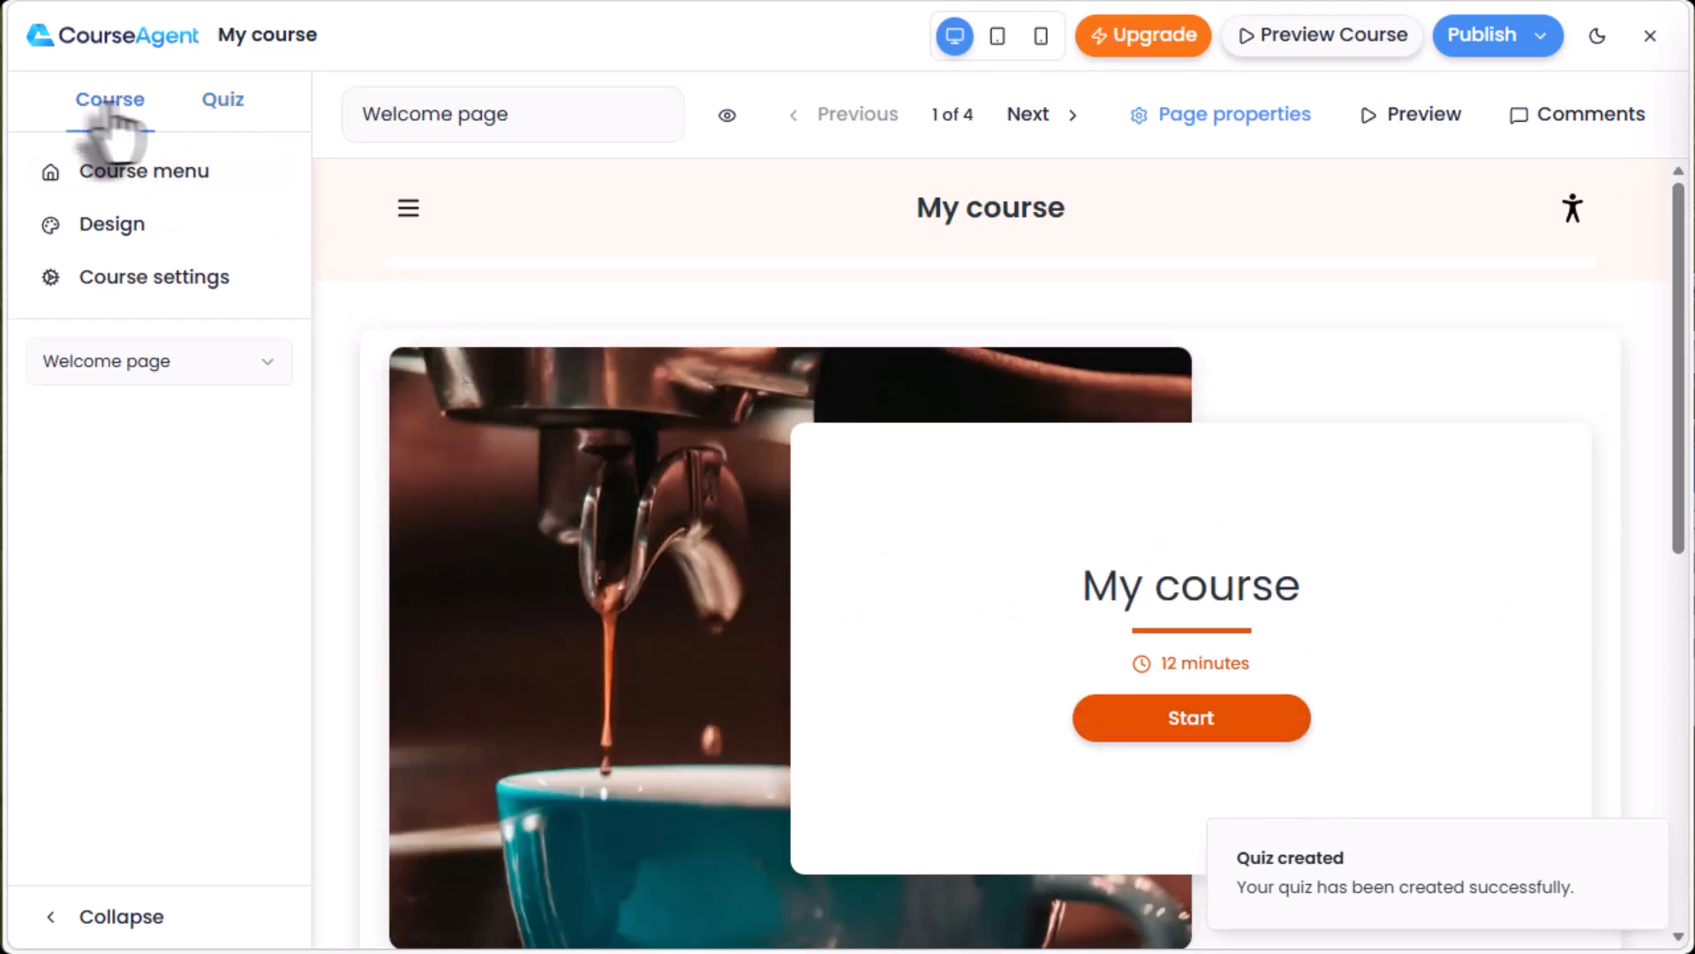
{"action": "left_click", "coordinate": [1316, 39]}
{"action": "left_click", "coordinate": [1133, 684]}
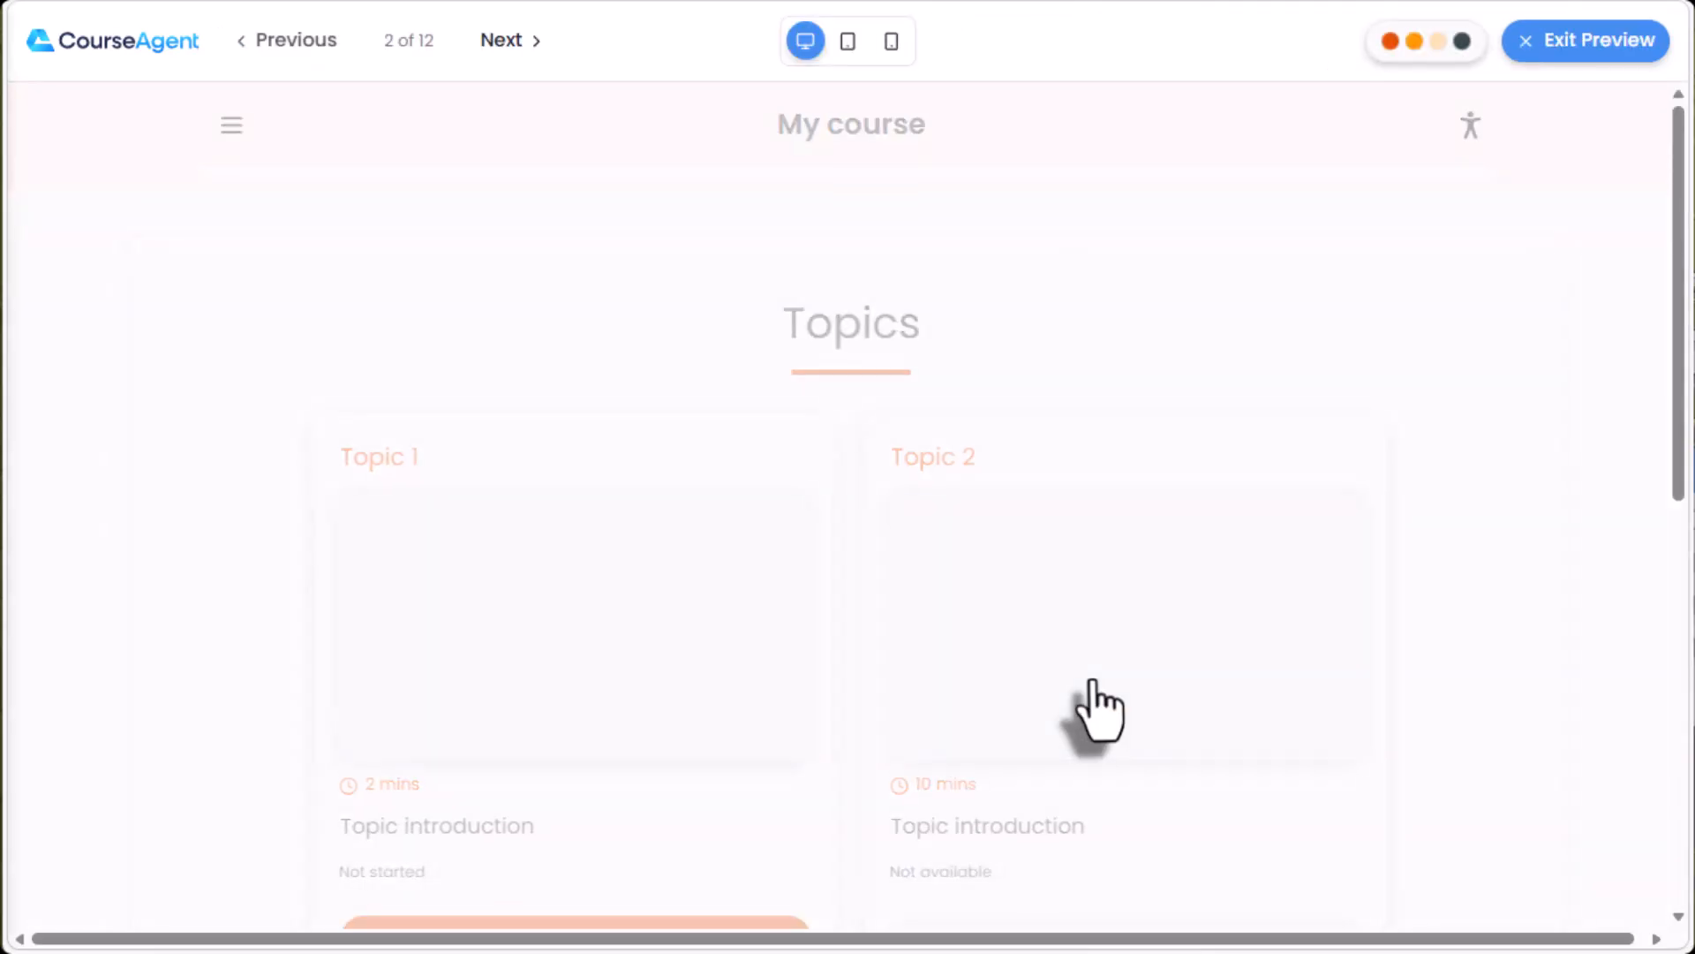
{"action": "left_click", "coordinate": [691, 925]}
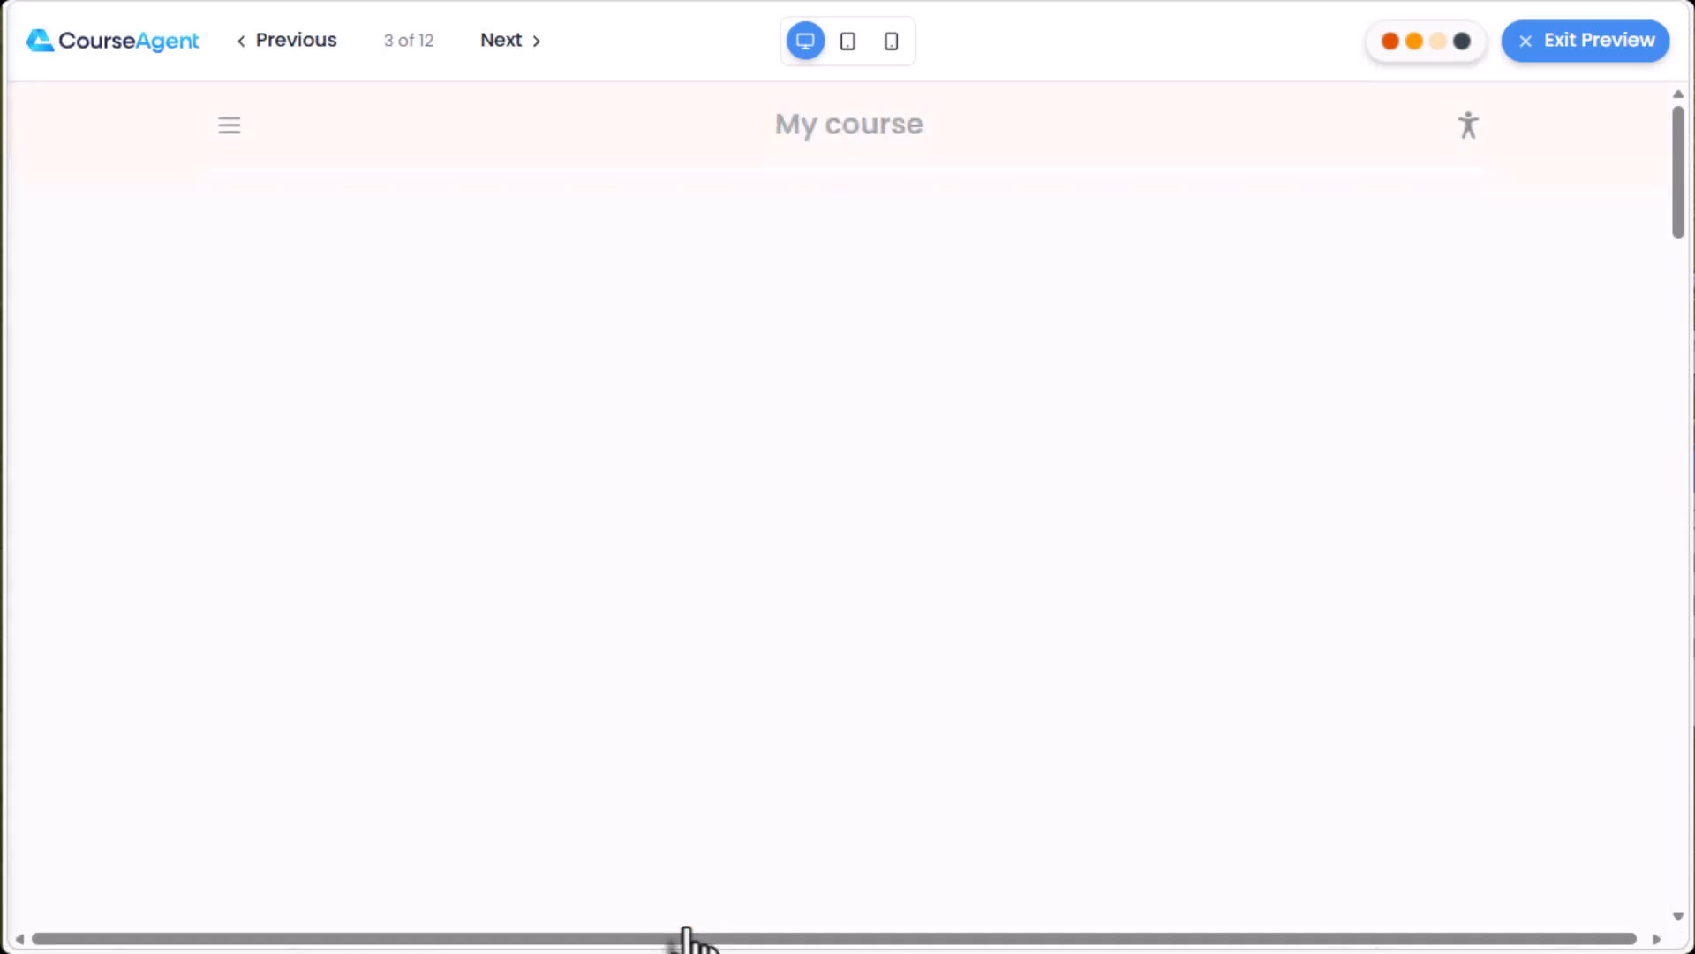
{"action": "scroll", "coordinate": [1350, 672], "scroll_direction": "down", "scroll_amount": 7}
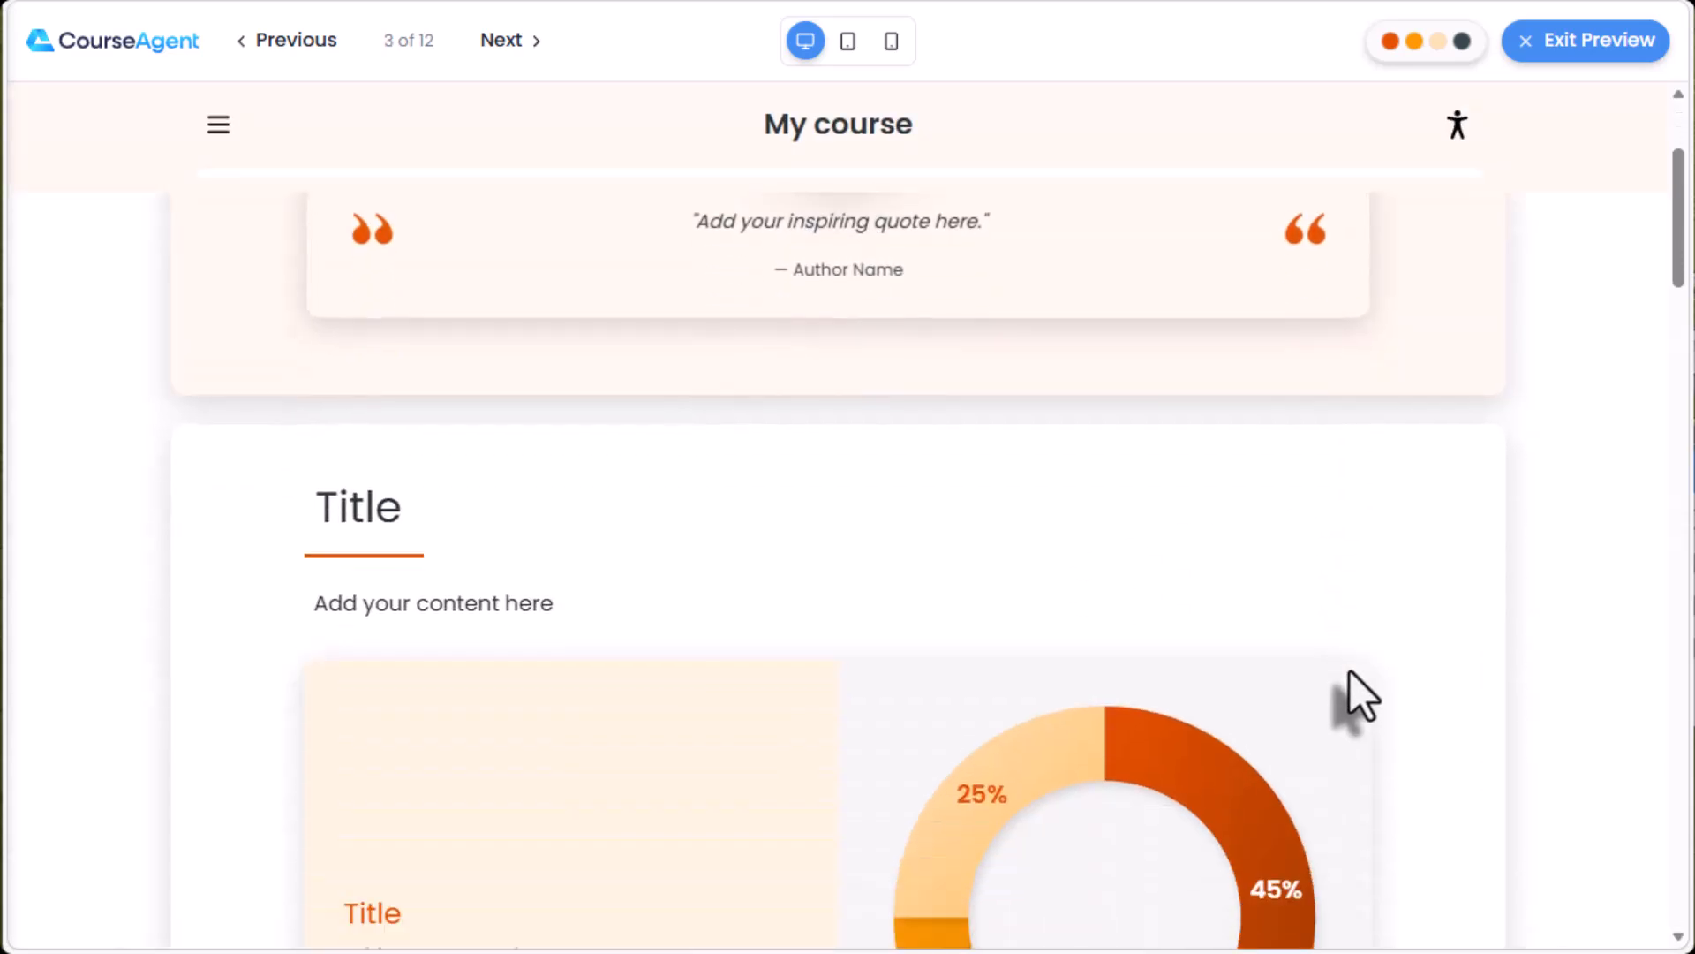
{"action": "left_click", "coordinate": [891, 40]}
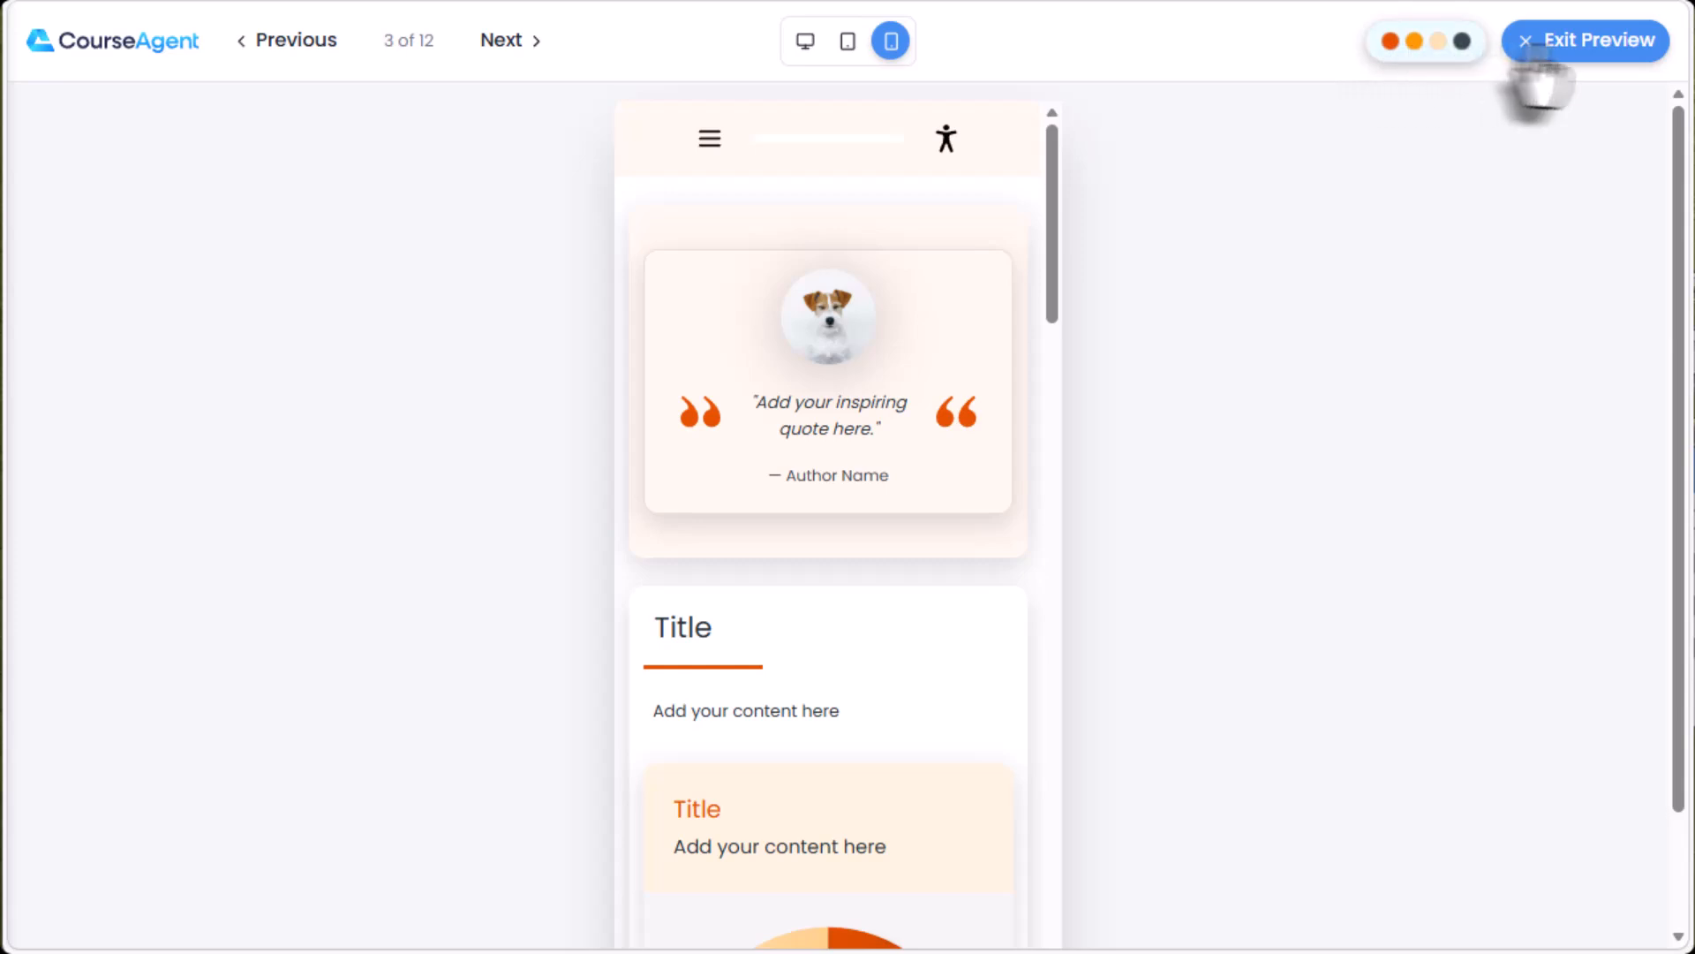
{"action": "left_click", "coordinate": [1590, 50]}
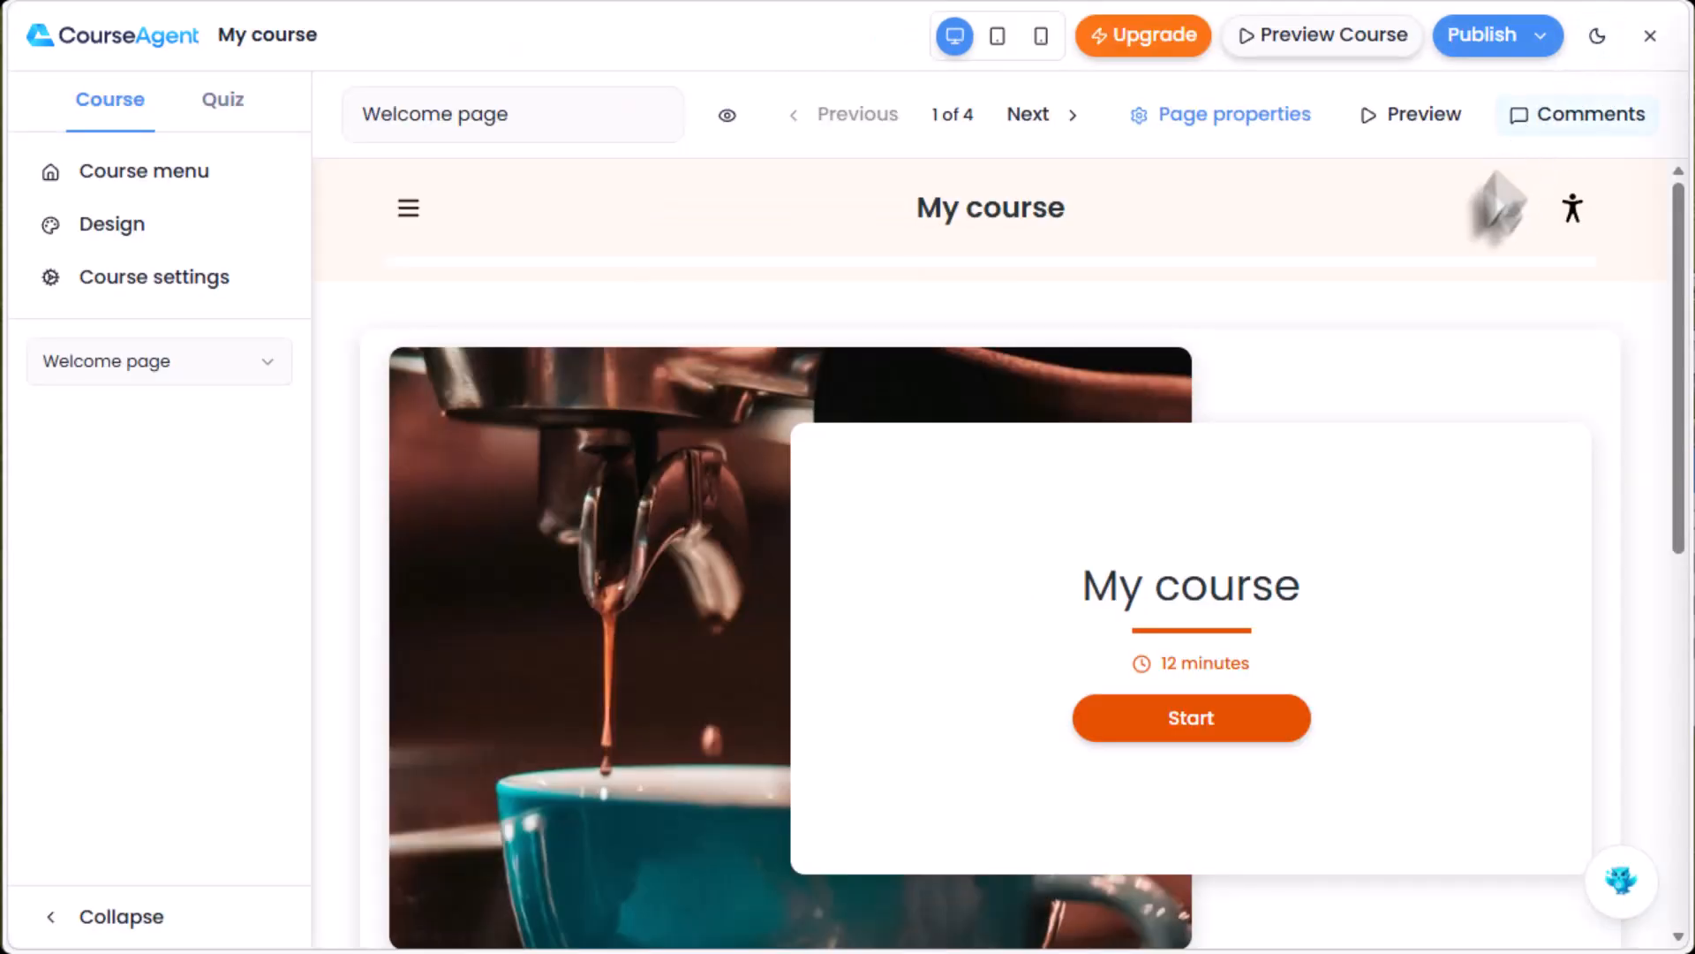